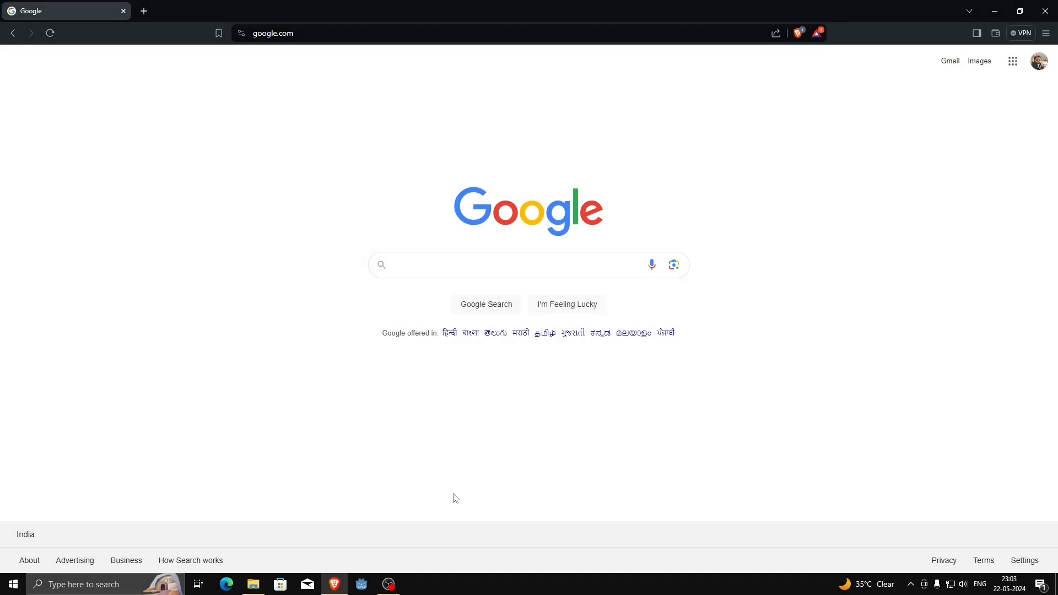
- Open mixamo.com and log in using the Continue with Google option
click(316, 34)
text(mixam)
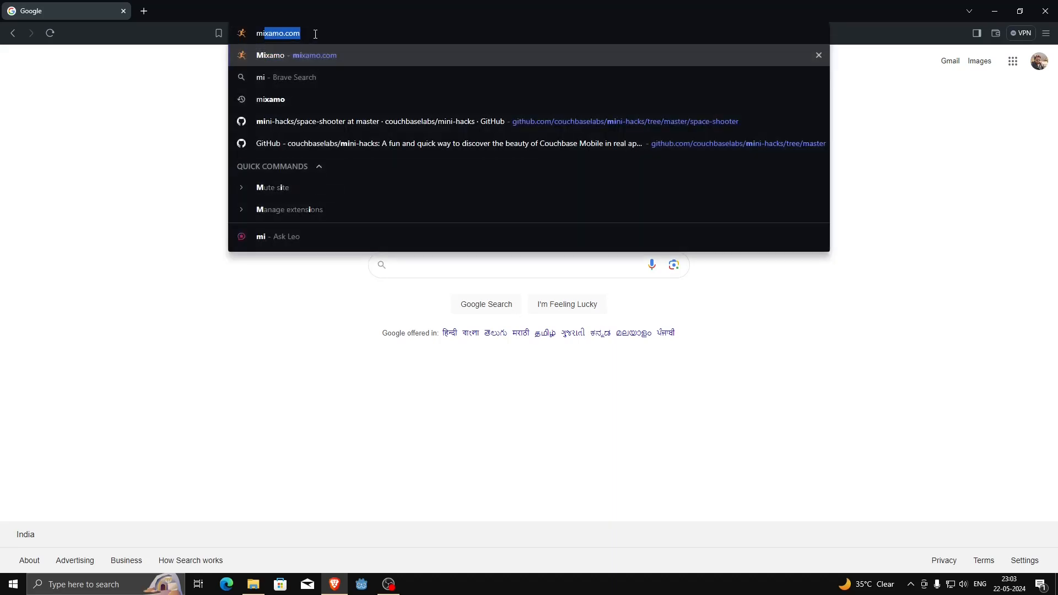
key(Return)
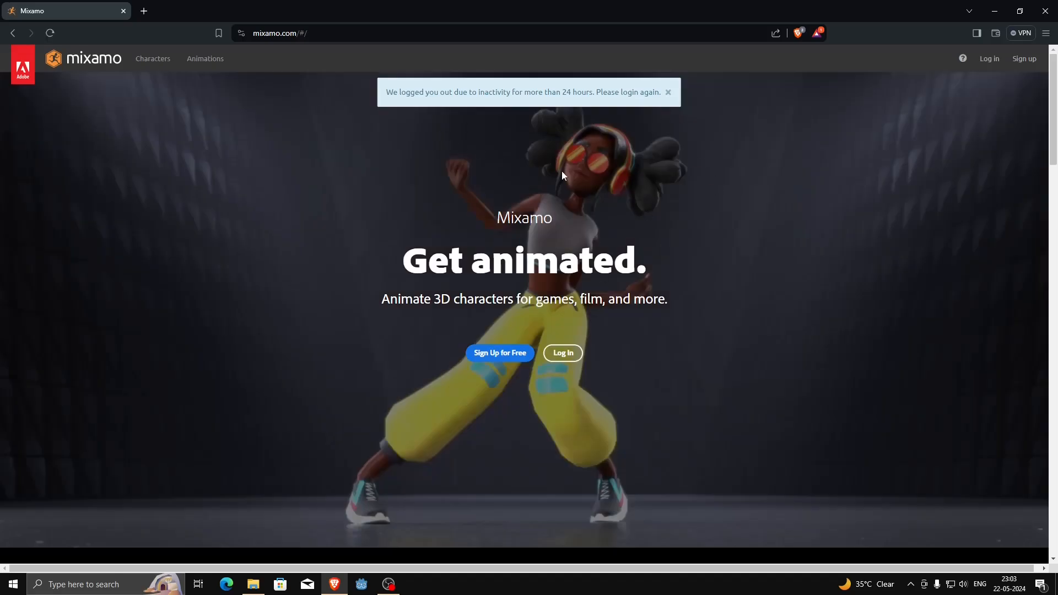
click(562, 353)
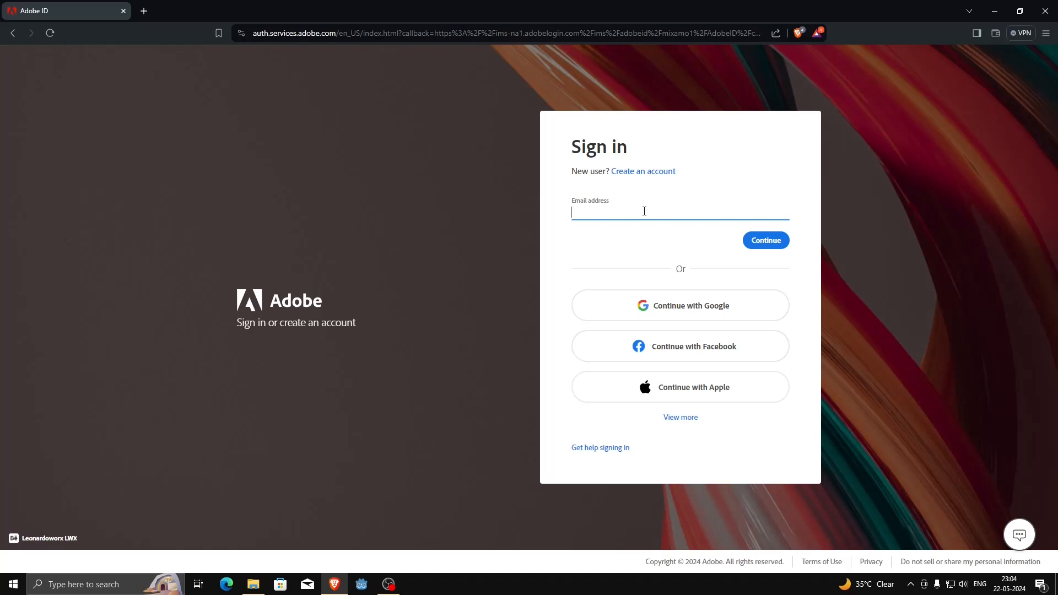
click(657, 298)
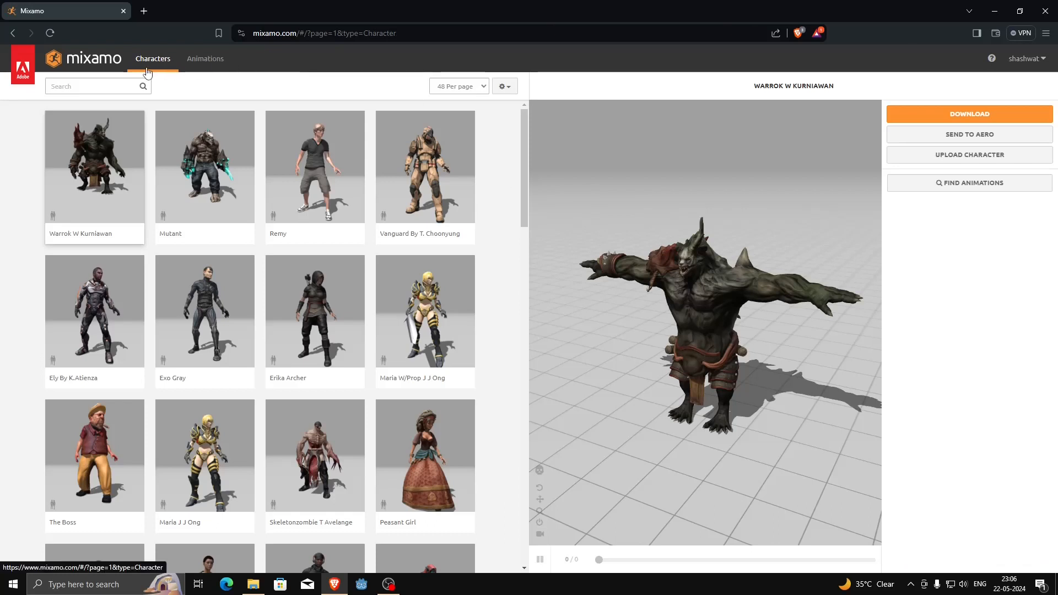
- Browse the character library to its second page and select the Swat character
click(206, 61)
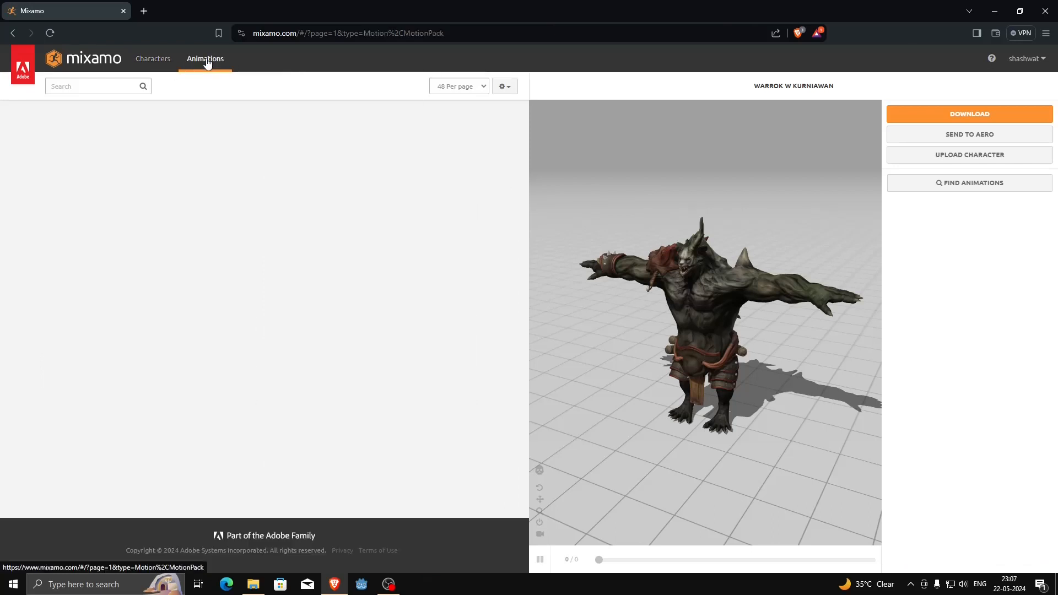
click(155, 62)
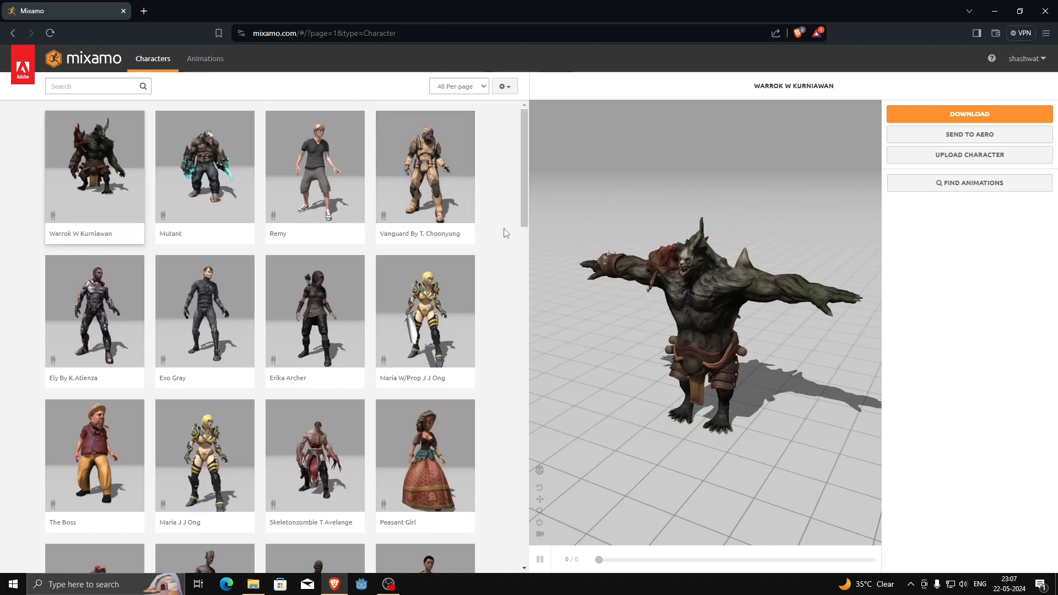
scroll(506, 233, down, 15)
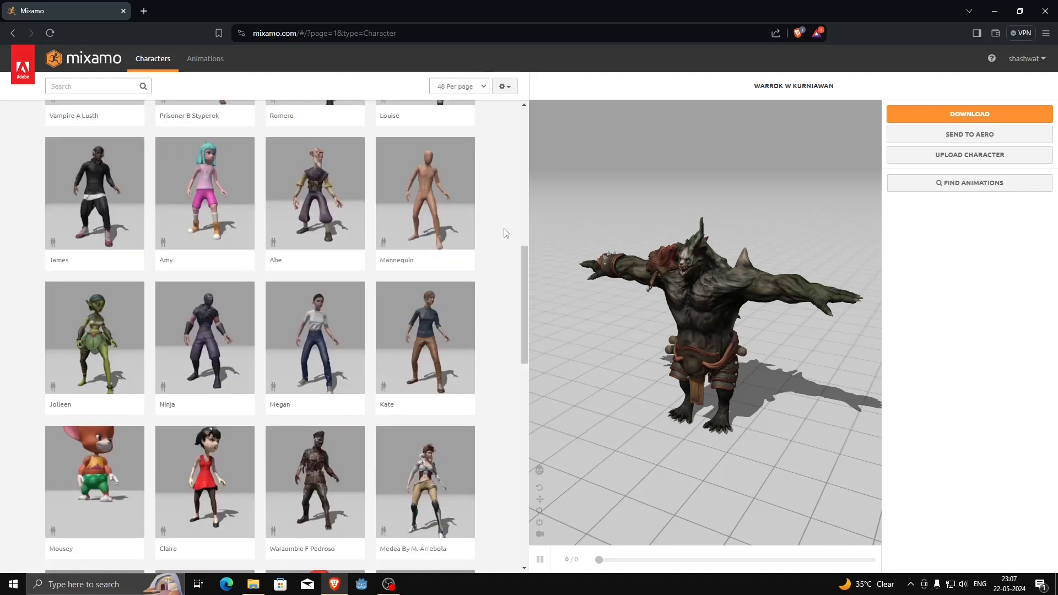
scroll(506, 232, down, 6)
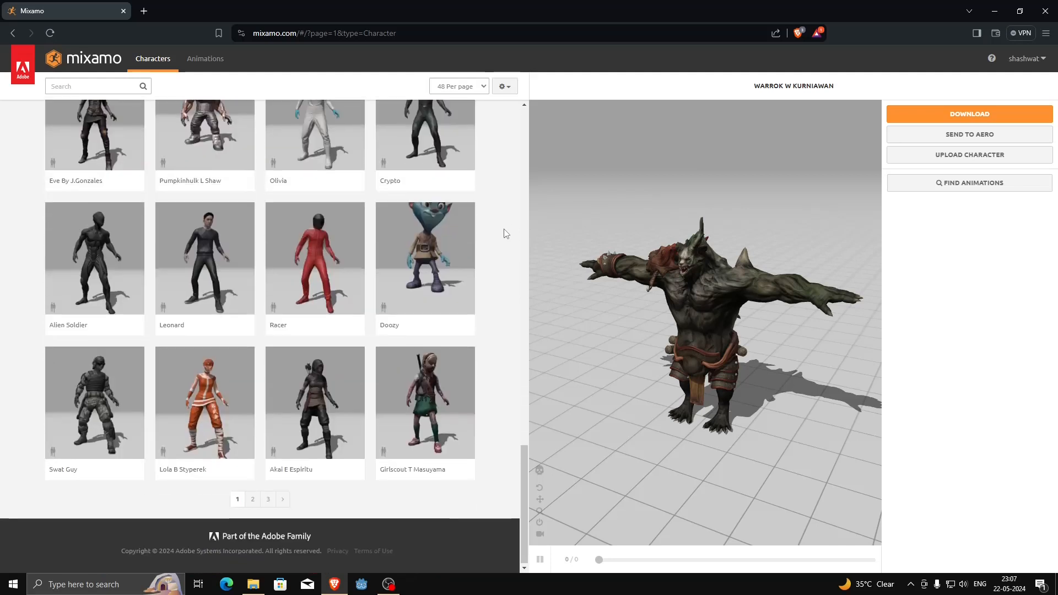
click(253, 499)
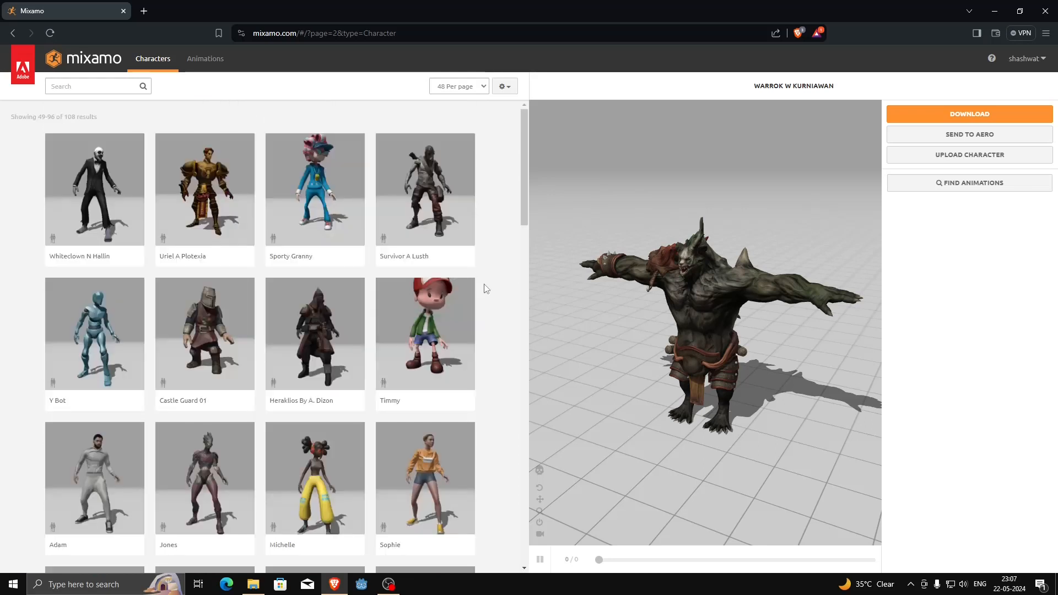
scroll(486, 289, down, 8)
scroll(486, 288, down, 8)
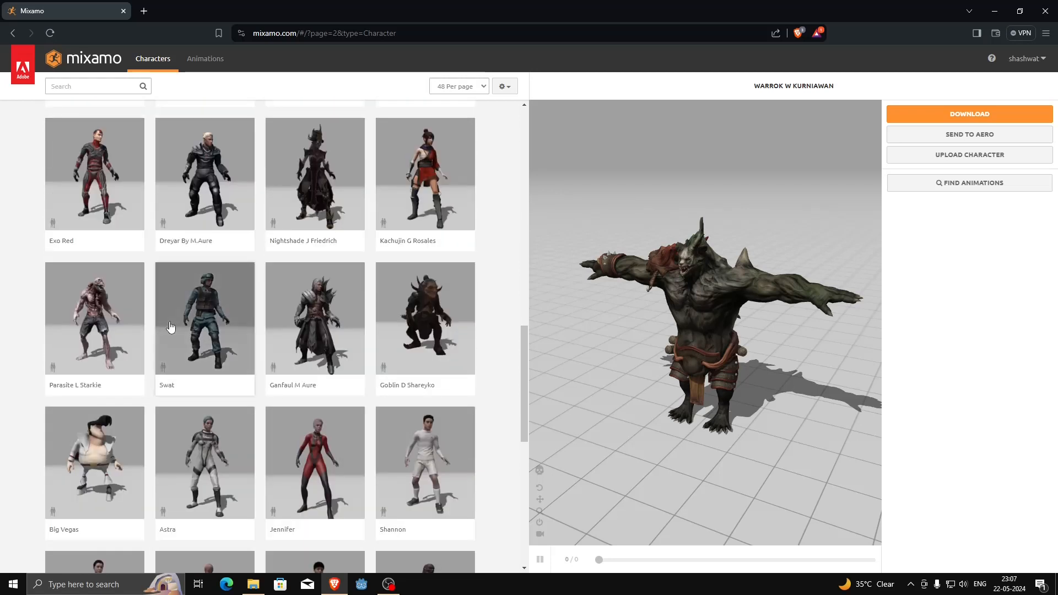
click(170, 322)
click(708, 211)
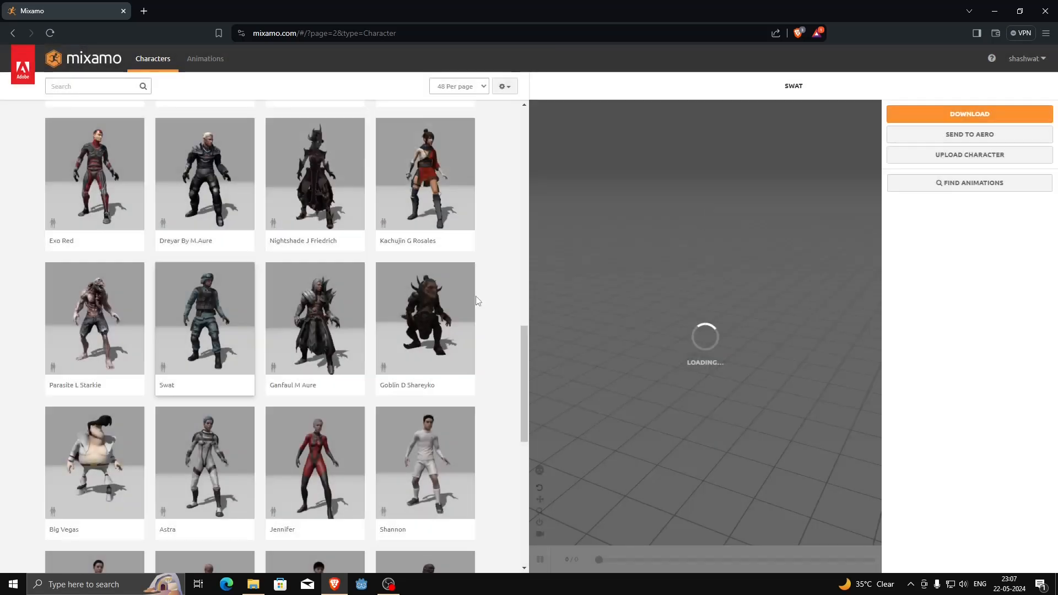
drag(683, 294, 733, 307)
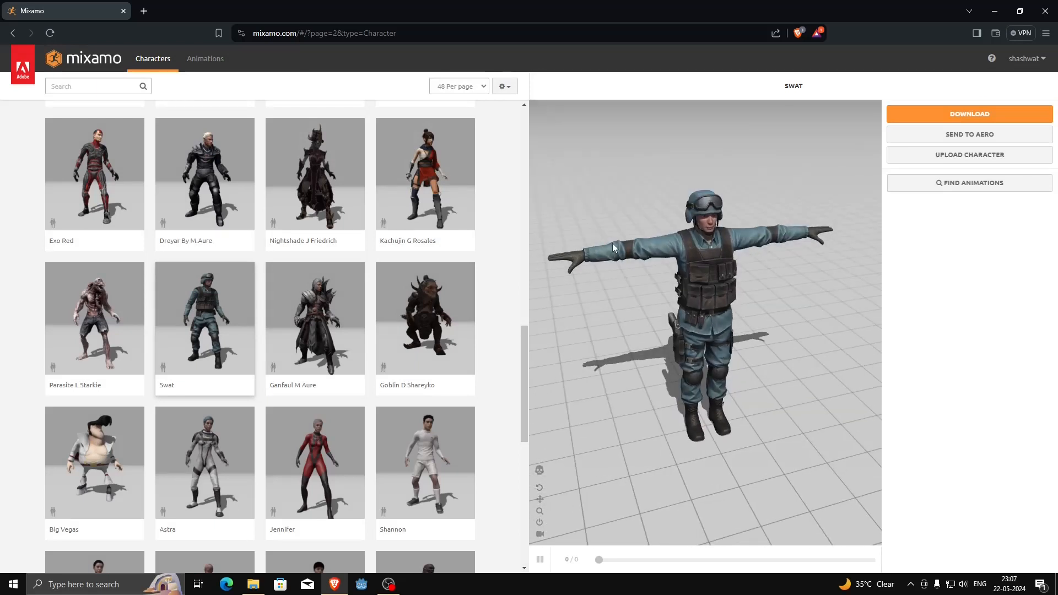
- Download the Swat character as FBX Binary in T-pose and save it as Swat in the Downloads folder
click(977, 112)
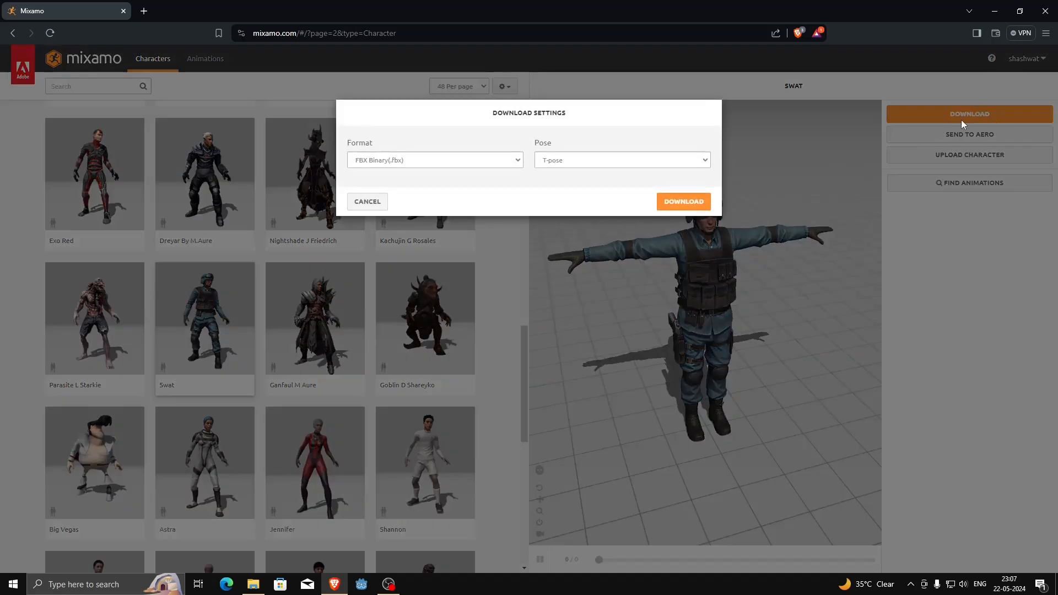
click(460, 162)
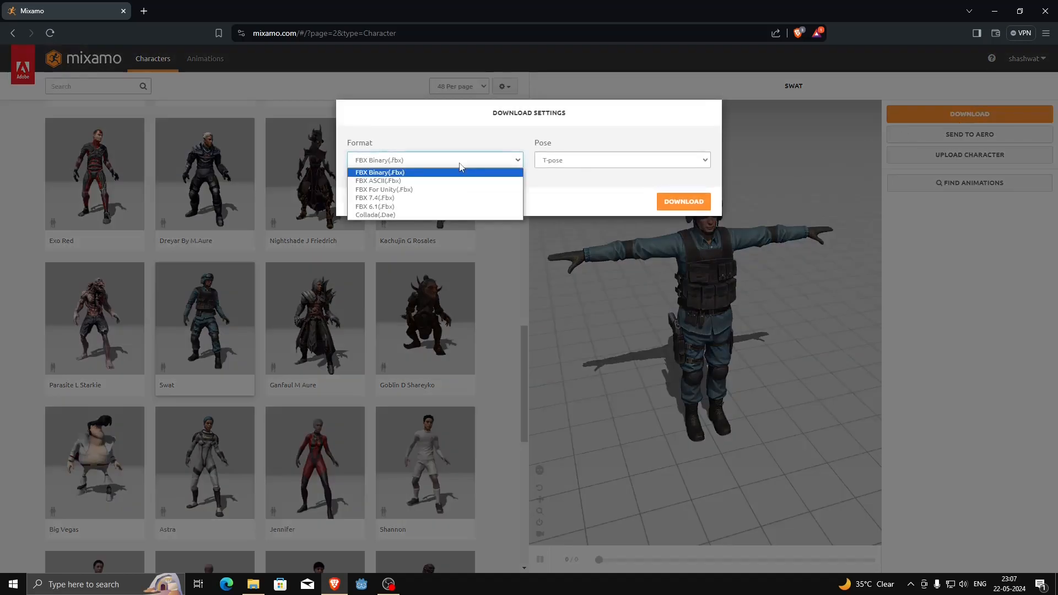
click(363, 174)
click(552, 161)
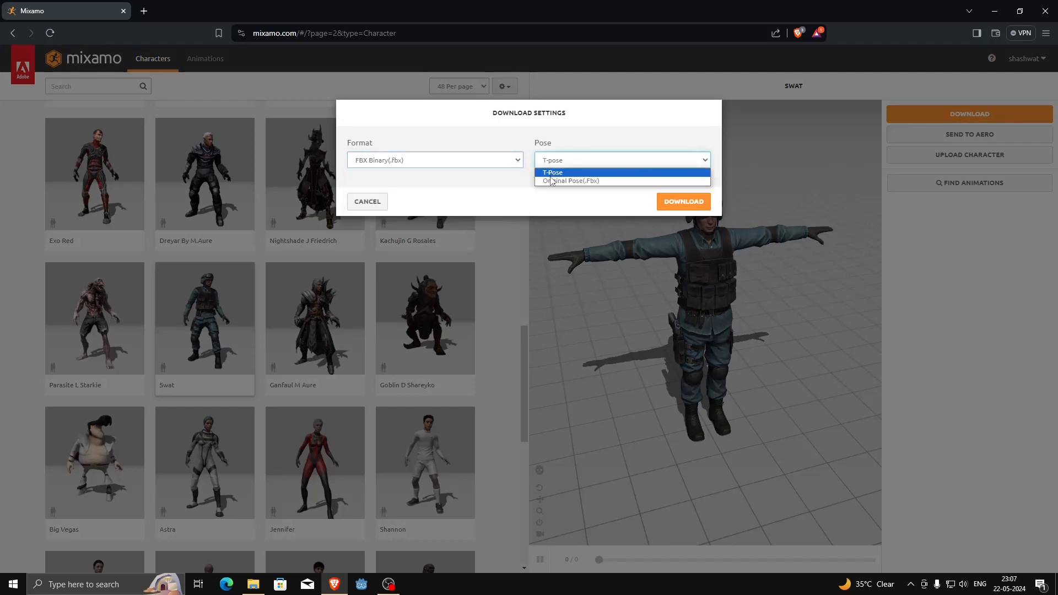
click(551, 173)
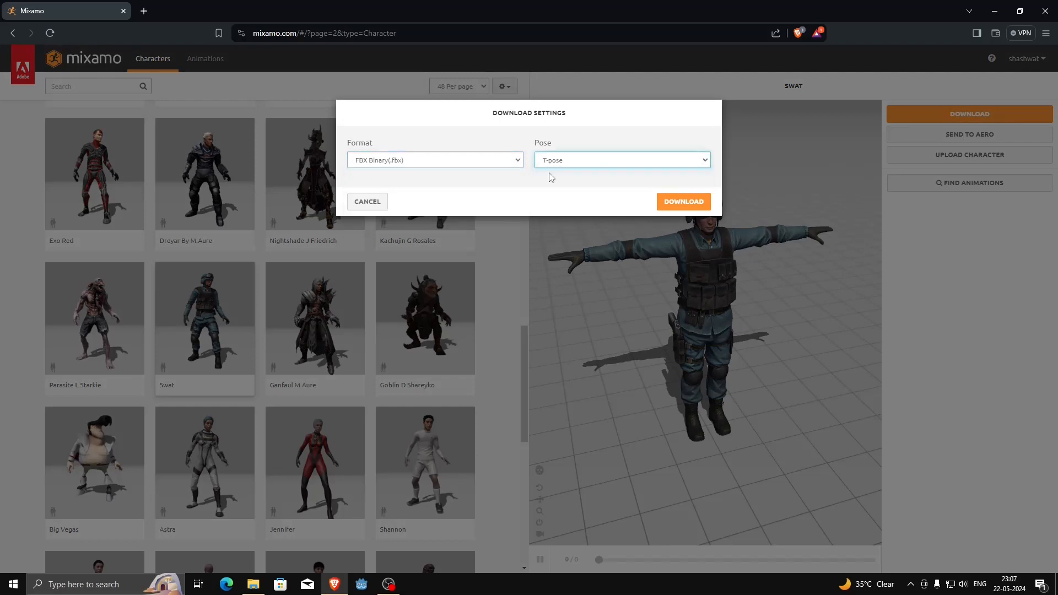
click(681, 203)
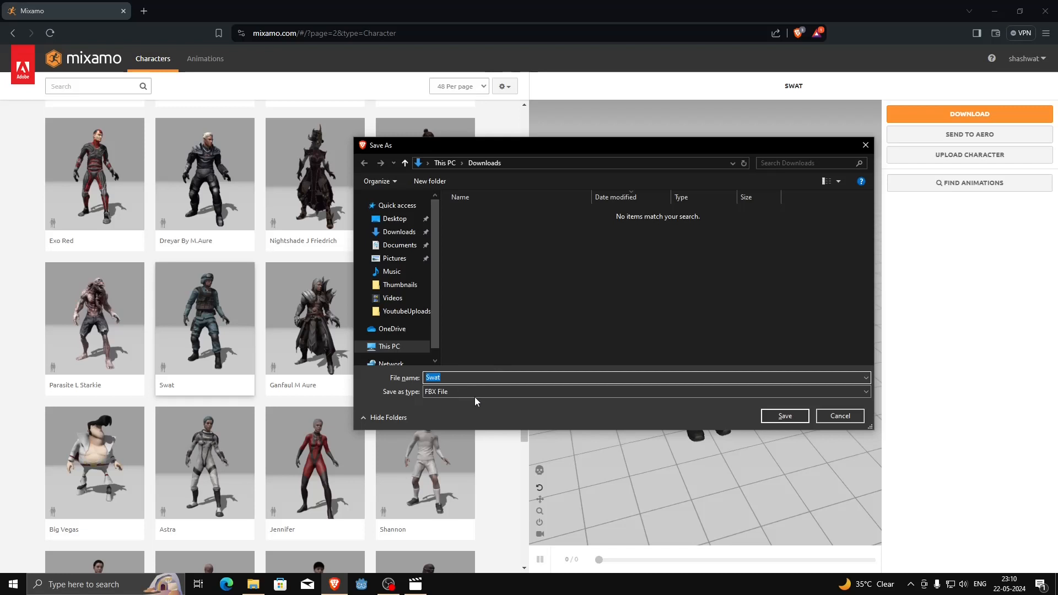
click(490, 377)
click(785, 415)
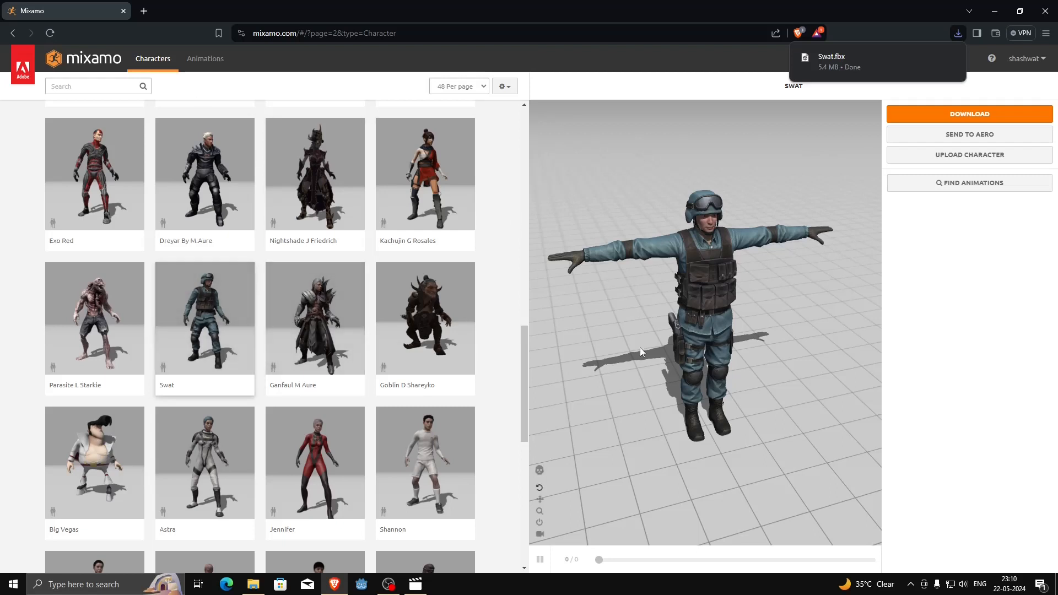
- Examine the Swat character in the 3D preview from different angles and distances
mouse_move(740, 292)
mouse_down()
mouse_move(696, 283)
mouse_move(754, 294)
mouse_move(677, 269)
mouse_move(772, 297)
mouse_move(772, 355)
mouse_move(689, 301)
mouse_move(547, 288)
mouse_move(738, 299)
mouse_up()
scroll(741, 300, up, 5)
scroll(742, 299, down, 5)
scroll(743, 300, up, 5)
scroll(743, 299, down, 5)
scroll(745, 300, up, 4)
scroll(676, 302, down, 2)
scroll(775, 312, up, 1)
scroll(792, 284, down, 3)
right_drag(775, 375, 788, 259)
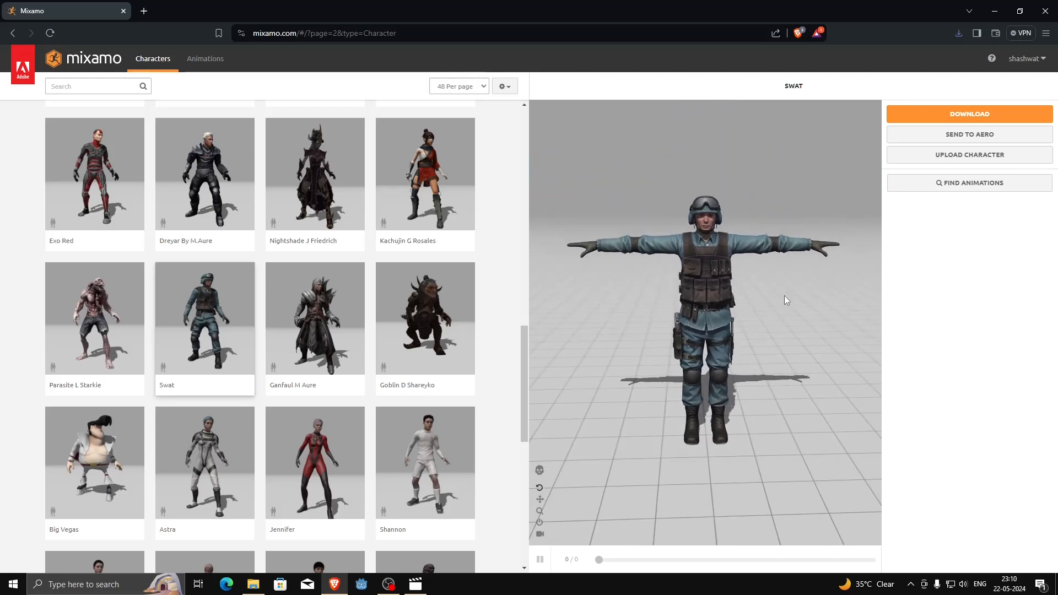
- Browse the animation library and search it for "idle"
click(209, 62)
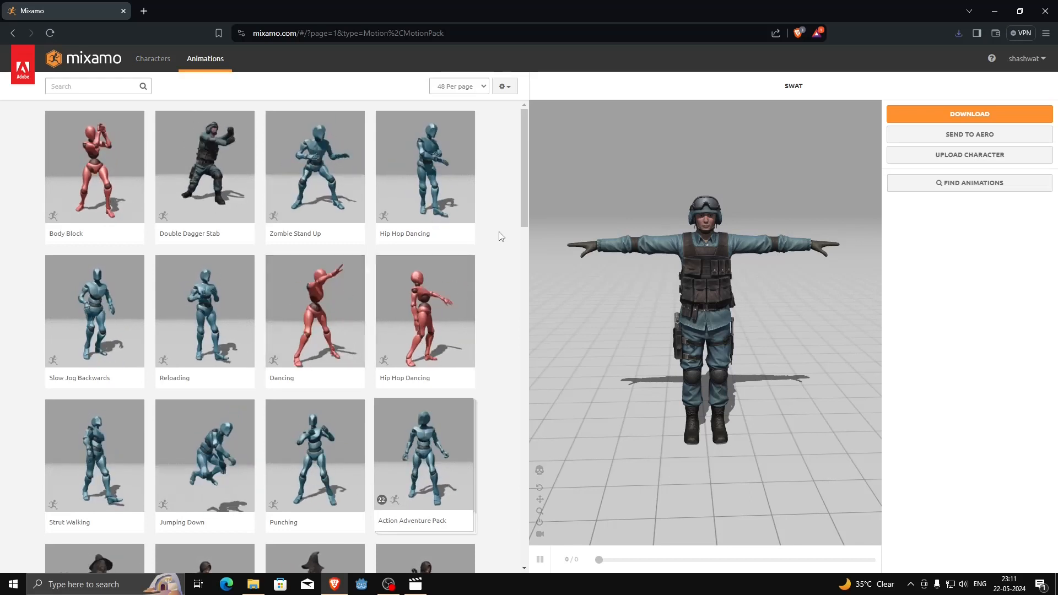
scroll(504, 226, down, 4)
scroll(504, 228, up, 4)
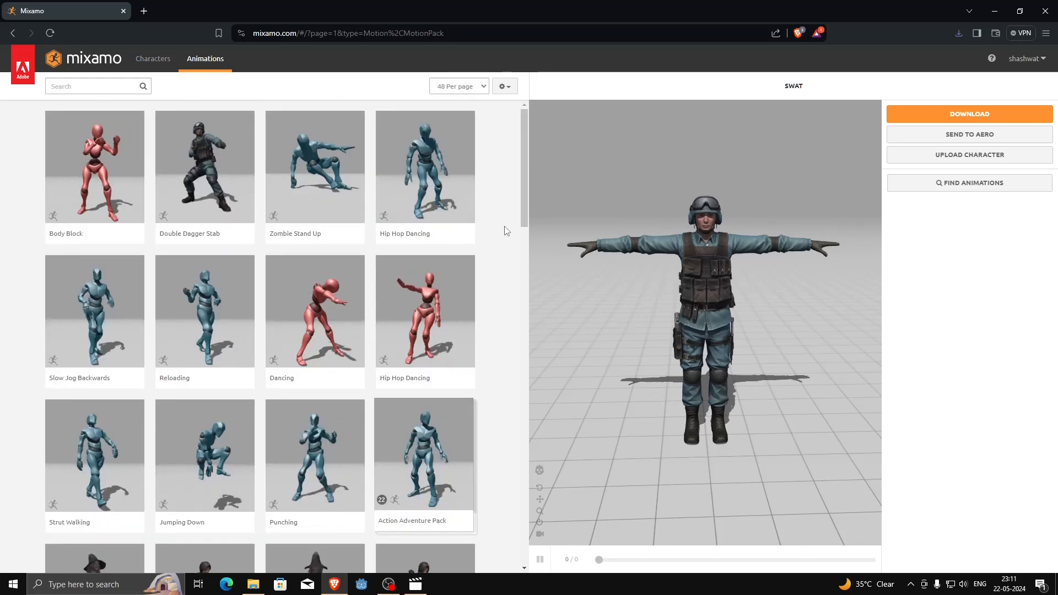
scroll(506, 231, down, 5)
scroll(505, 232, down, 5)
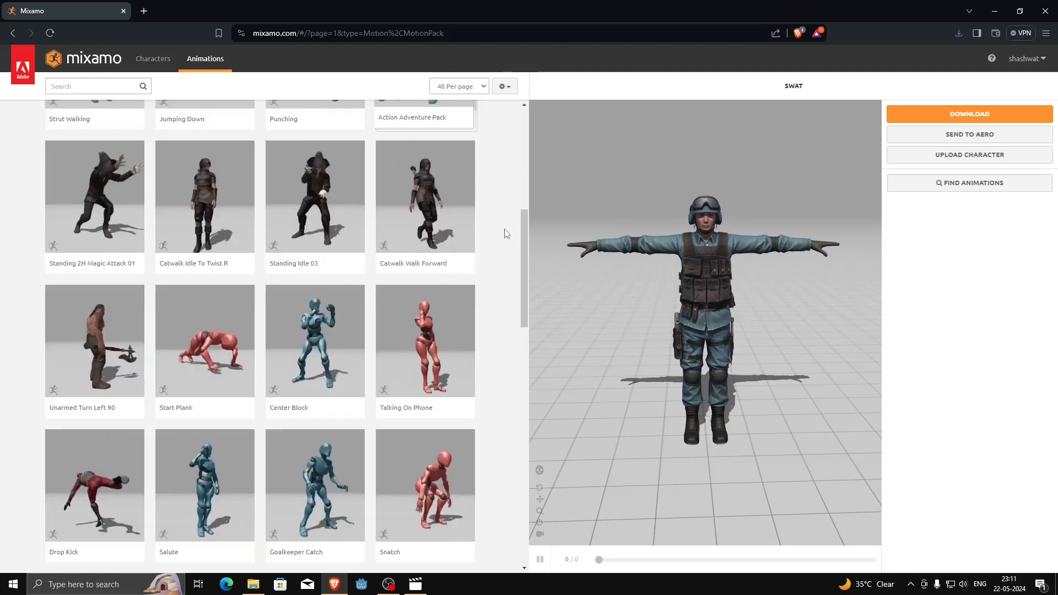
scroll(503, 231, up, 10)
click(71, 92)
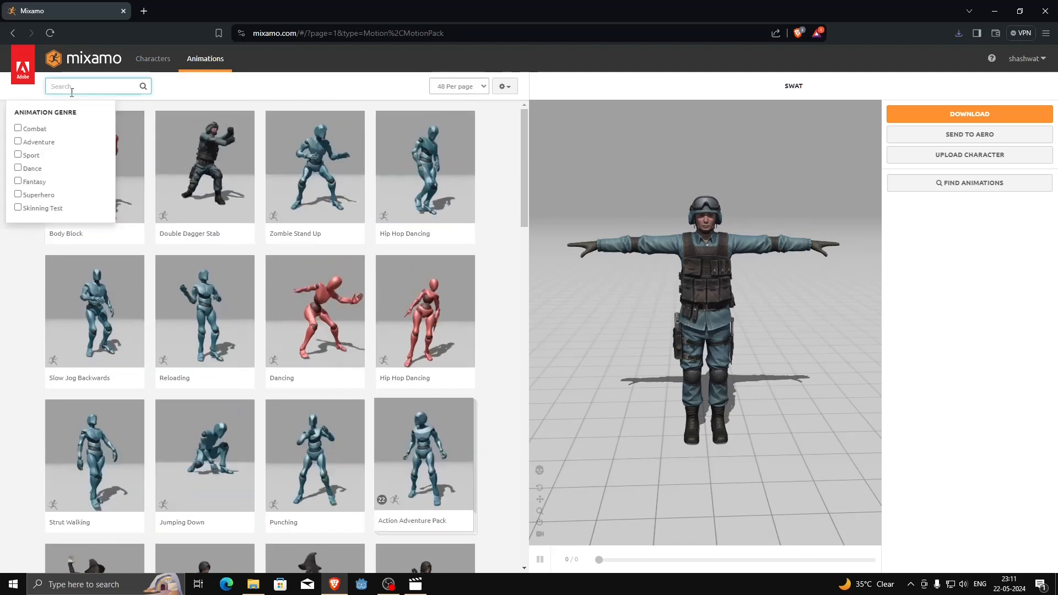
text(idl)
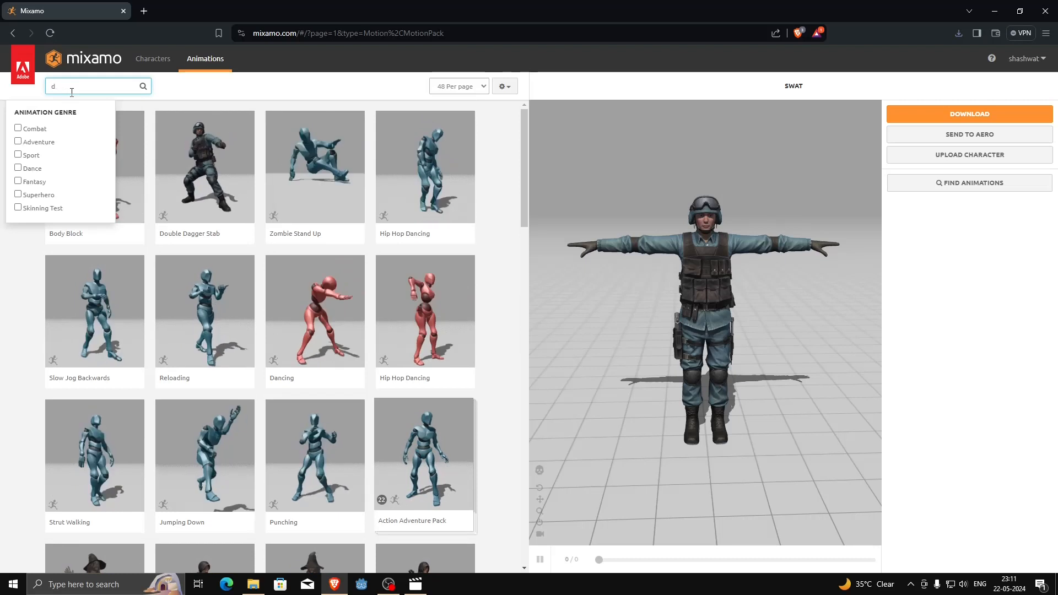
text(e)
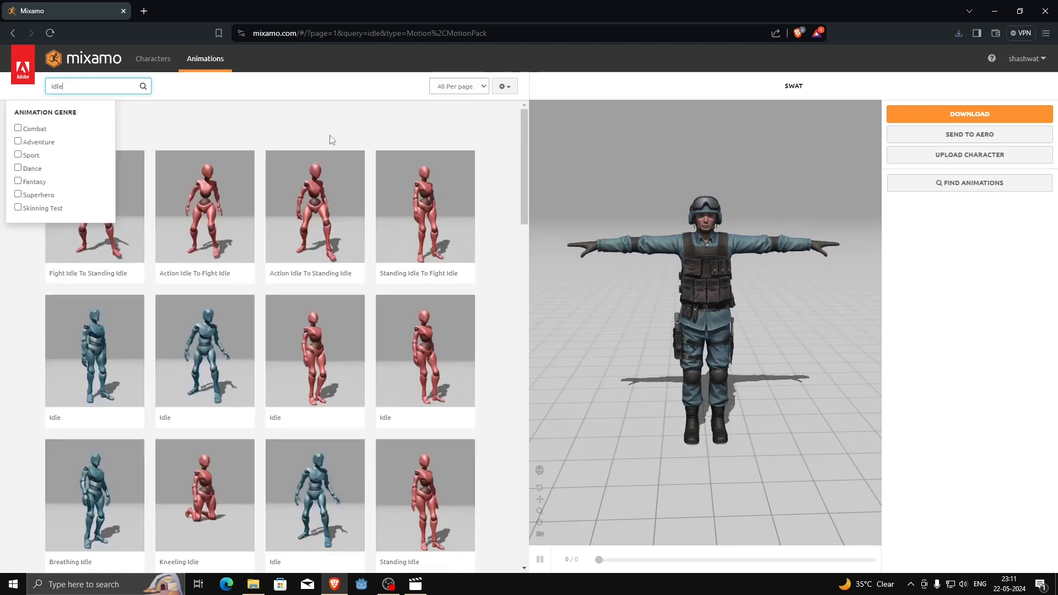
click(358, 139)
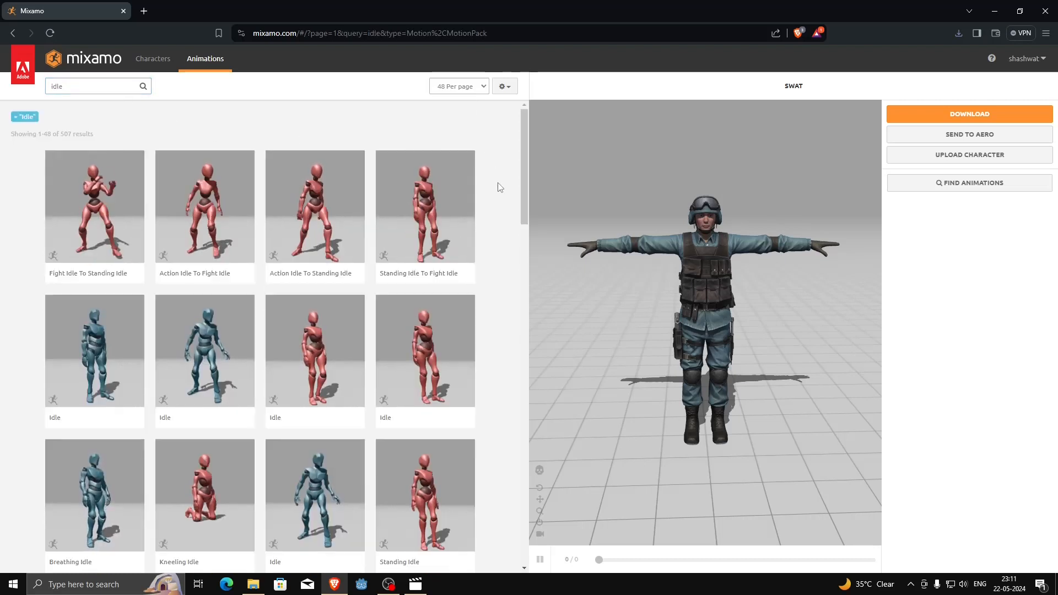
- Apply the Breathing Idle animation to the Swat character and inspect it in the preview
drag(520, 182, 524, 222)
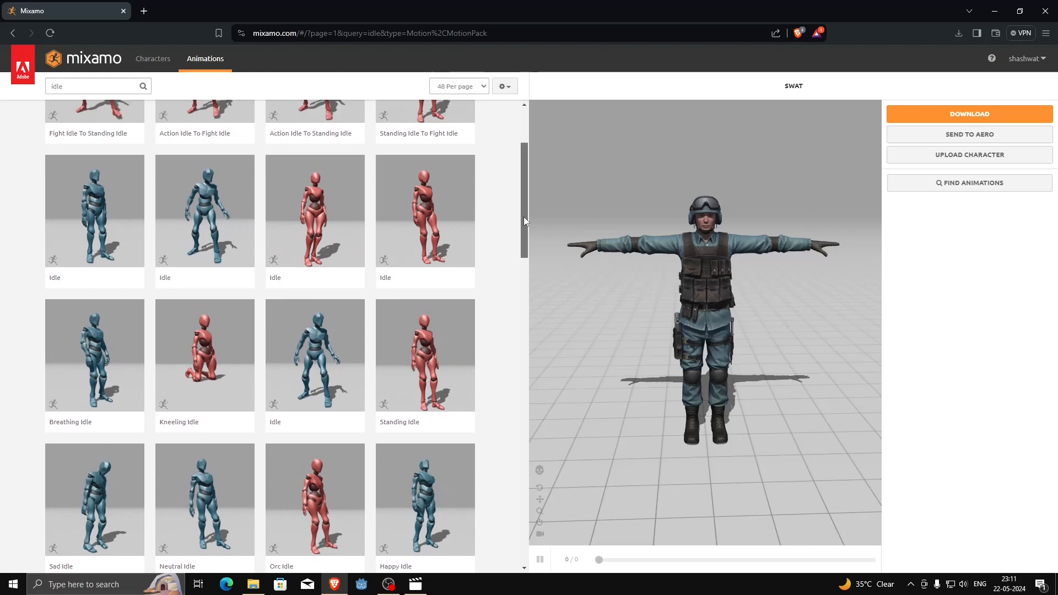
click(66, 347)
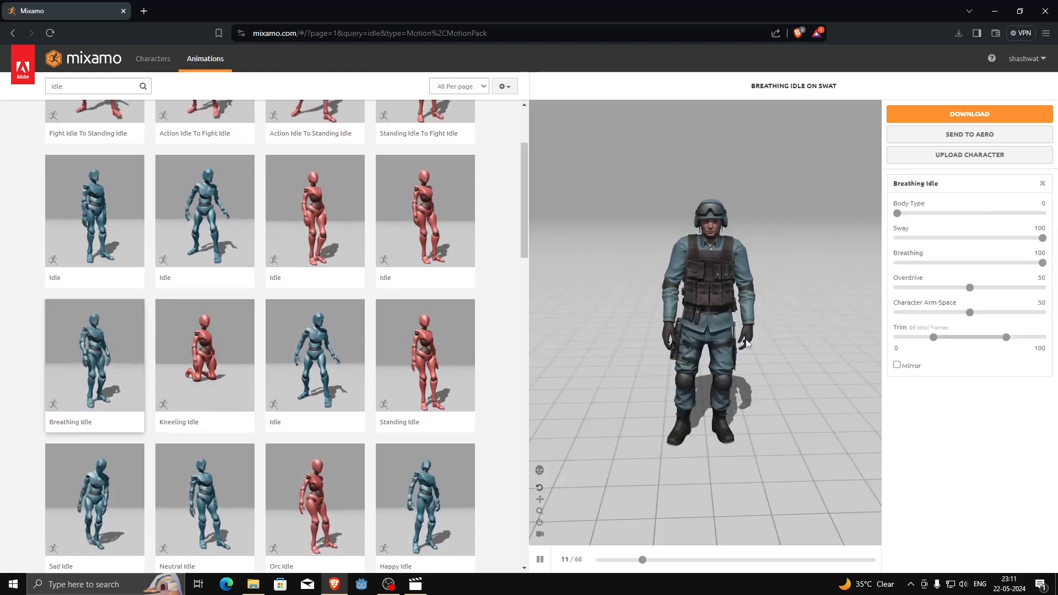
drag(736, 346, 717, 360)
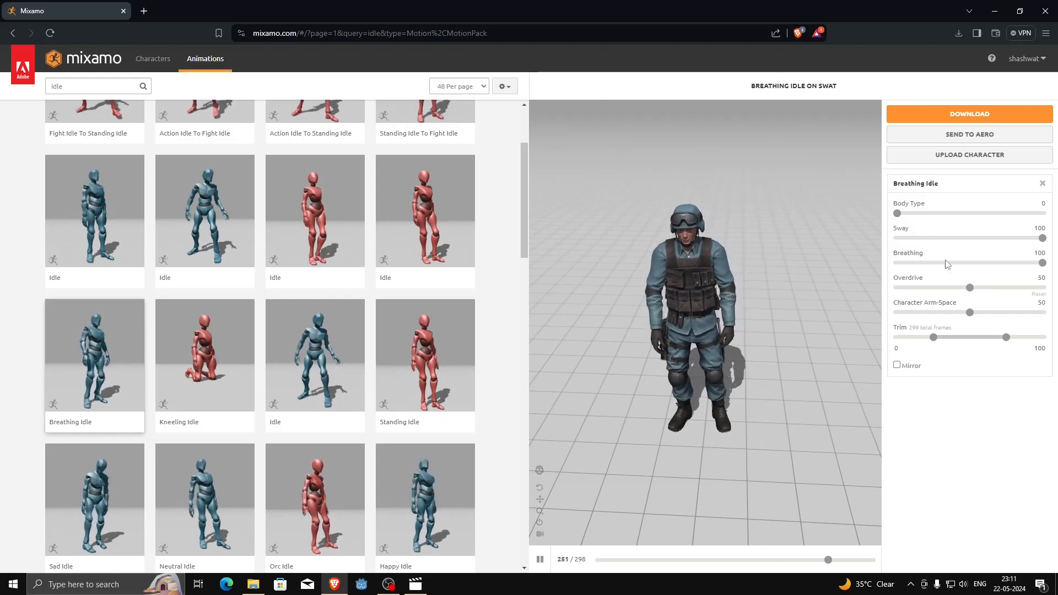
- Try a Body Type value of 49 on the Breathing Idle animation, and return it to 0
mouse_move(971, 214)
mouse_down()
mouse_move(944, 215)
mouse_move(965, 214)
mouse_up()
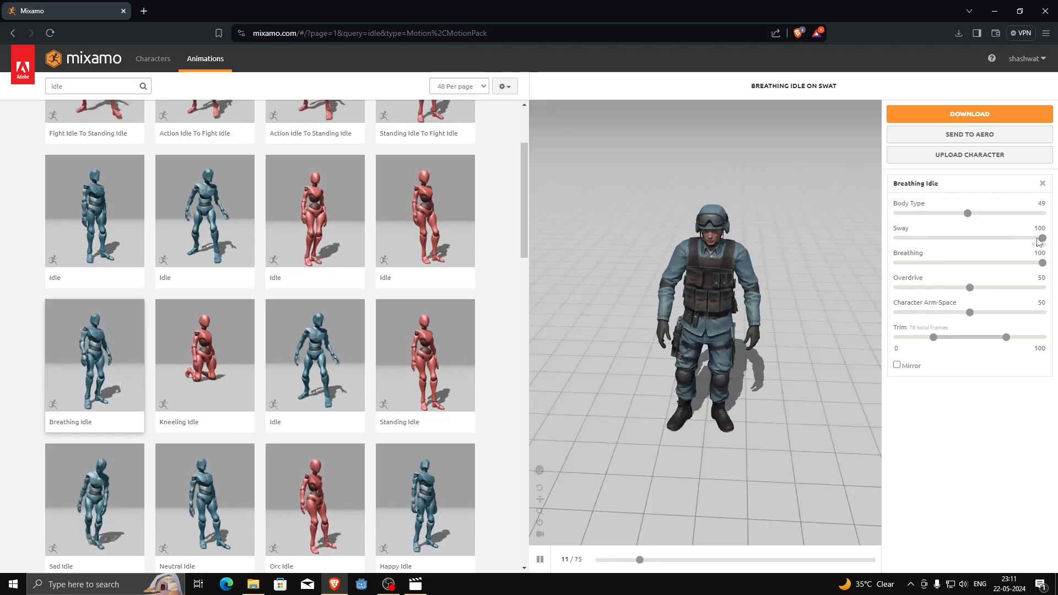
mouse_move(763, 307)
mouse_down()
mouse_move(796, 298)
mouse_move(701, 275)
mouse_move(616, 278)
mouse_move(609, 290)
mouse_move(774, 297)
mouse_up()
drag(967, 214, 901, 221)
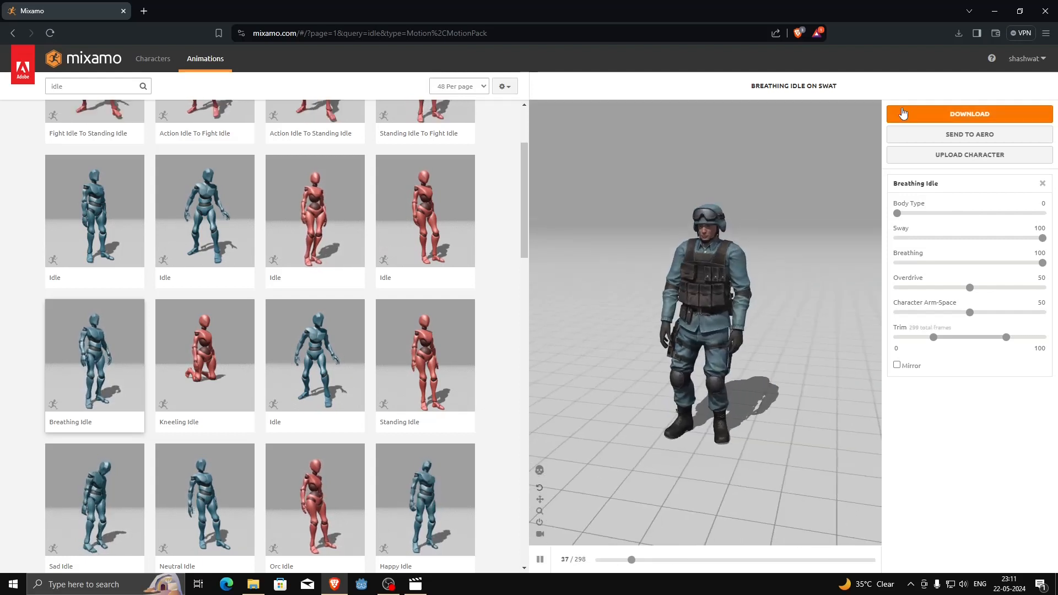
- Download the Breathing Idle animation as FBX Binary without skin at 30 frames per second, saving it as Idle in Downloads
click(907, 112)
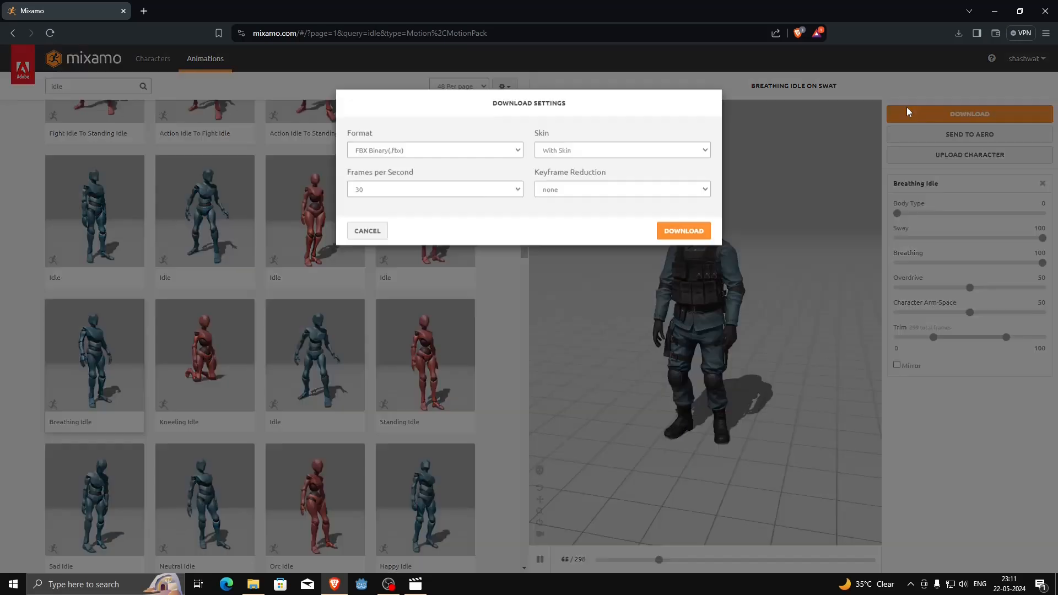
click(456, 161)
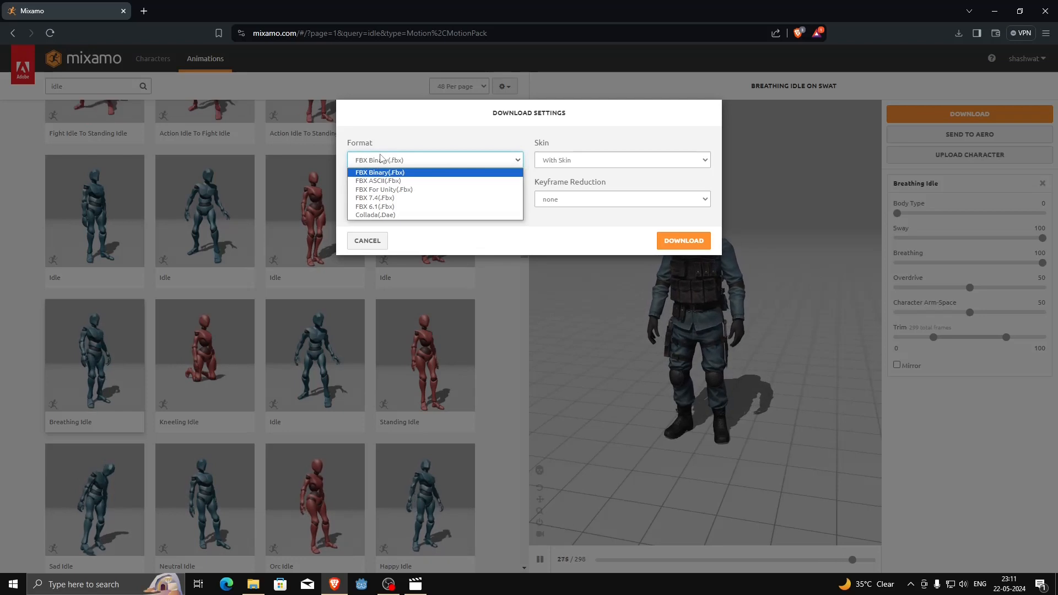
click(394, 173)
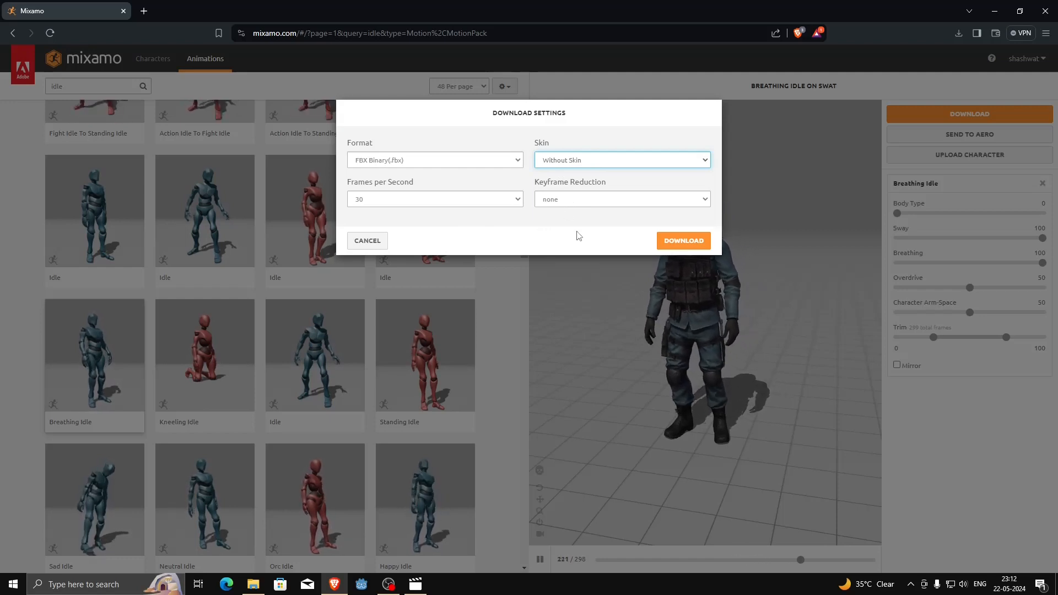
click(667, 243)
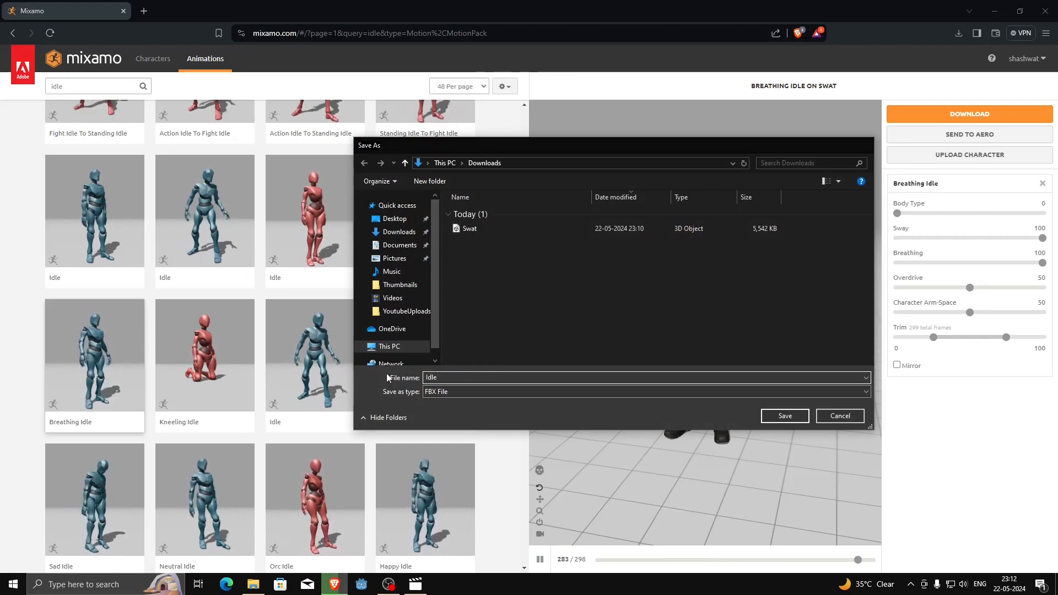
key(Return)
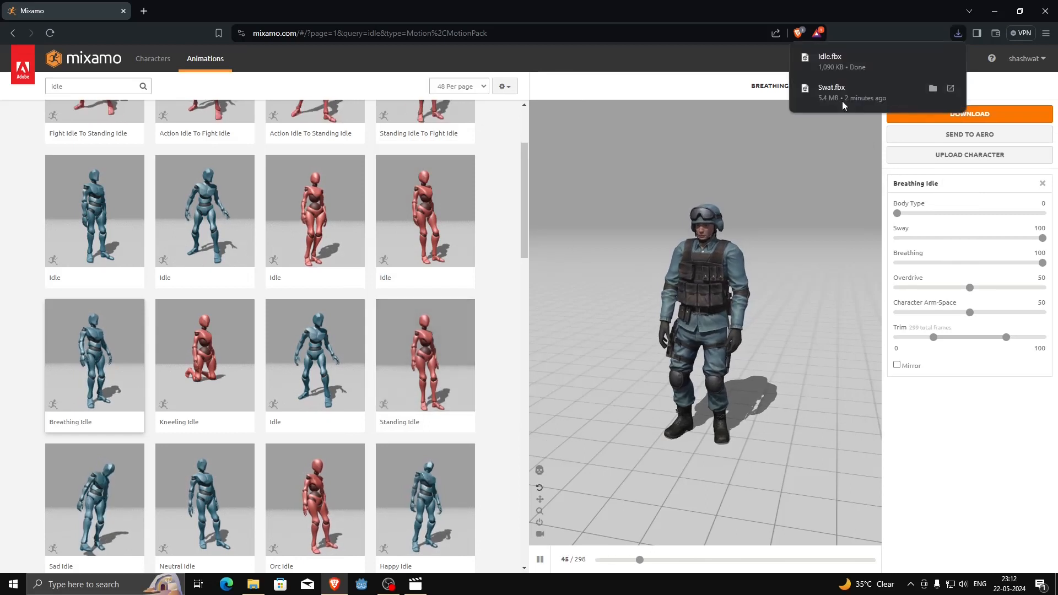
- Search the animation library for "walking" and apply the Walking animation to the Swat character
scroll(474, 232, up, 3)
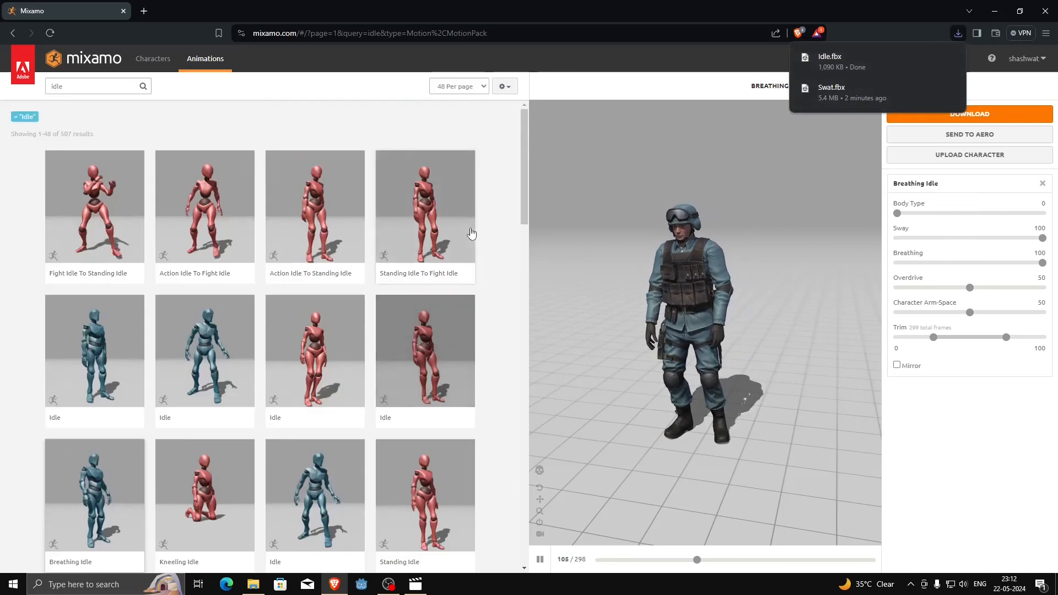
click(61, 87)
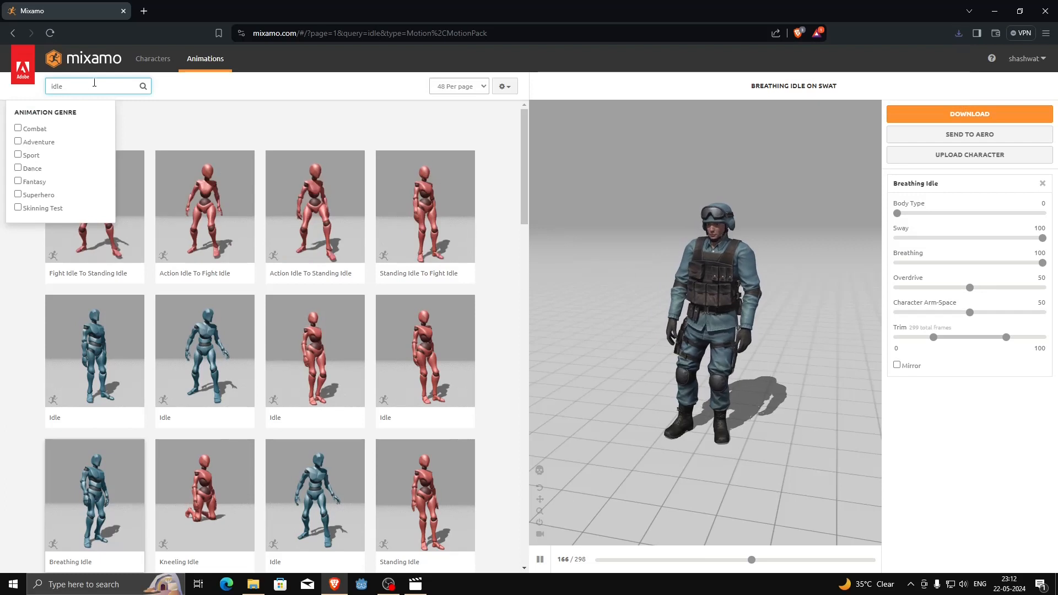
key(ctrl+a)
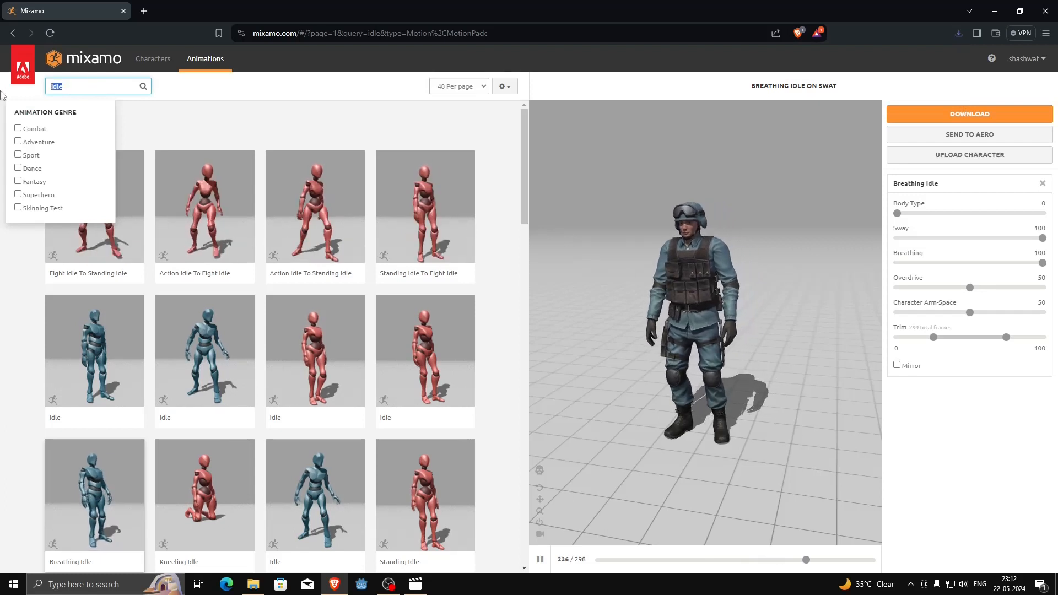
text(walking)
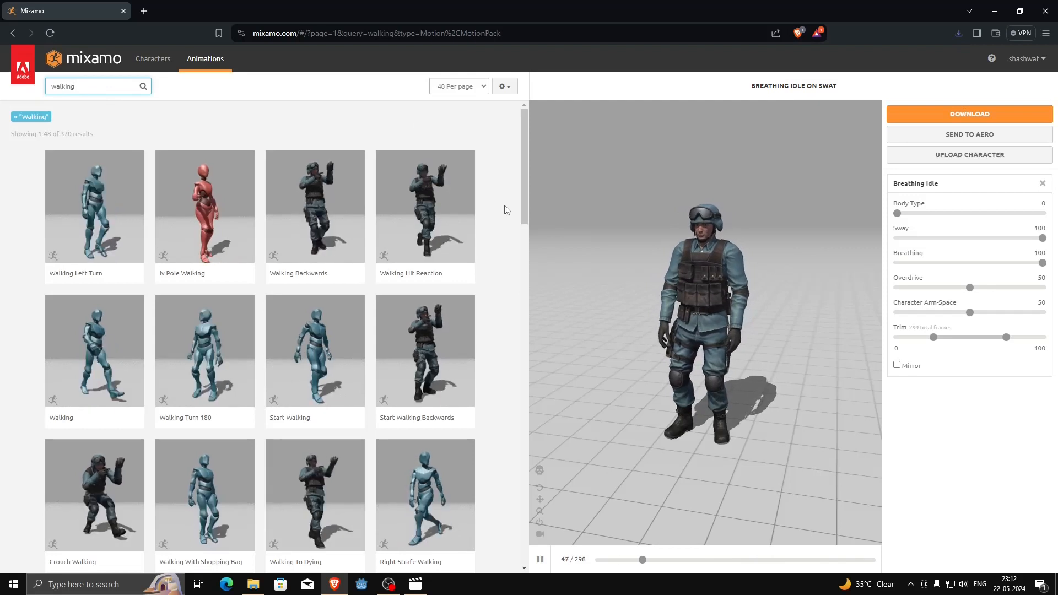
scroll(507, 210, down, 3)
scroll(506, 210, down, 3)
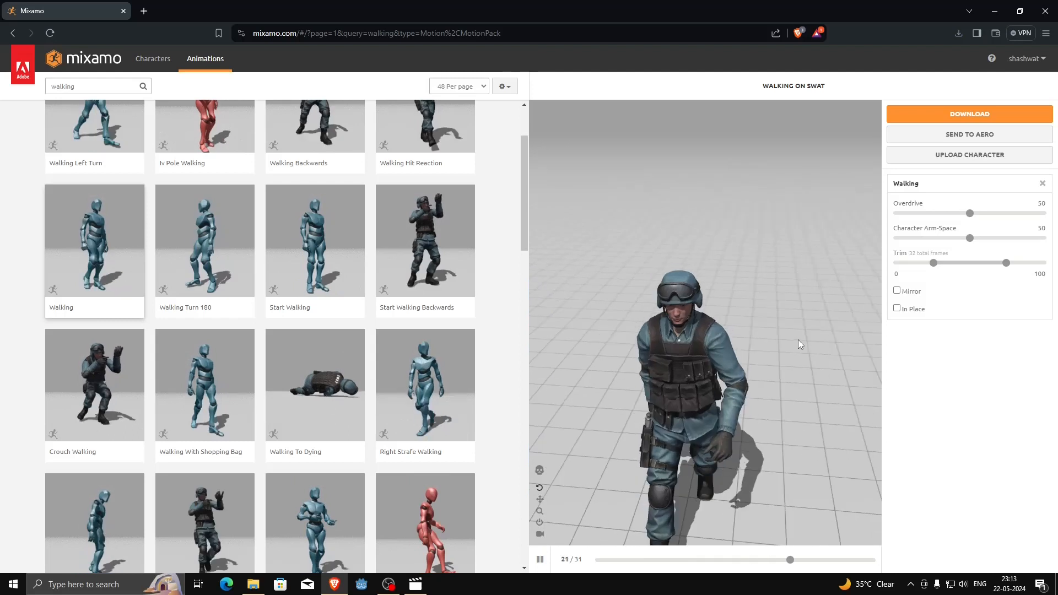
- Make the Walking animation play In Place and inspect it on the Swat character from several angles
drag(795, 342, 717, 326)
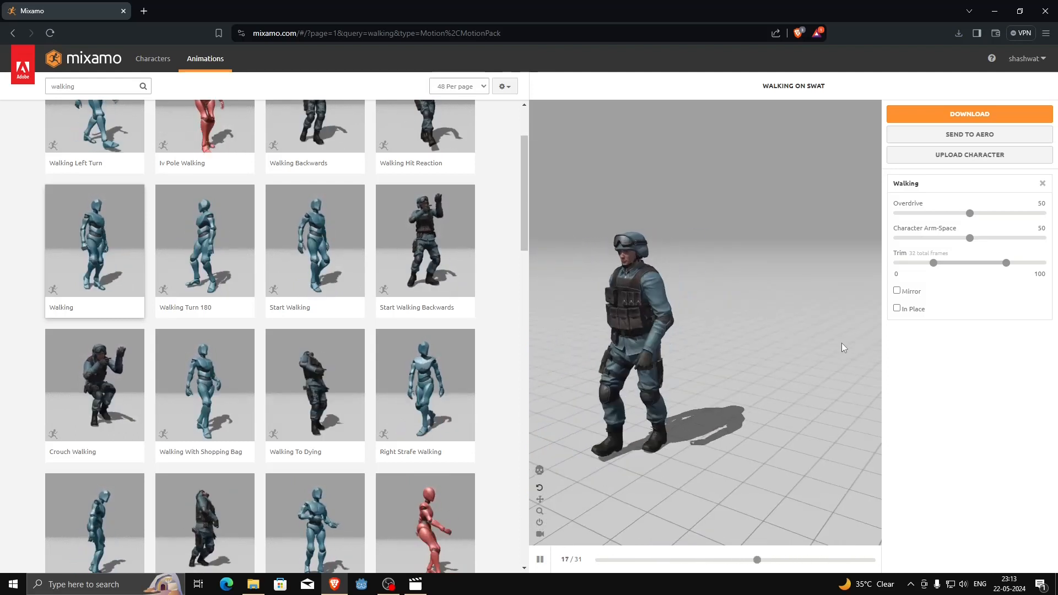
click(897, 308)
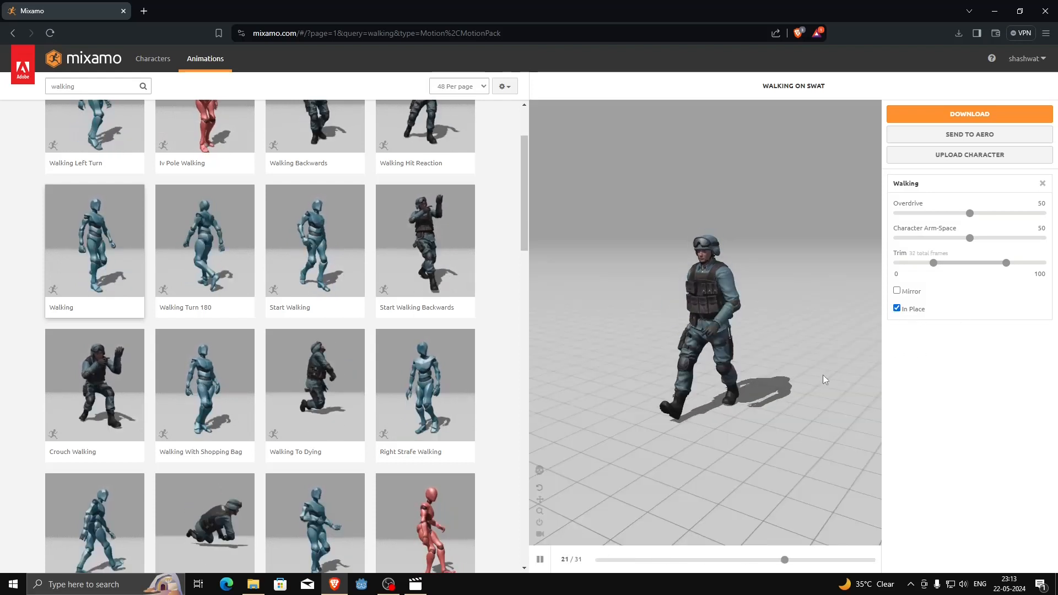
drag(656, 368, 630, 313)
drag(654, 456, 738, 462)
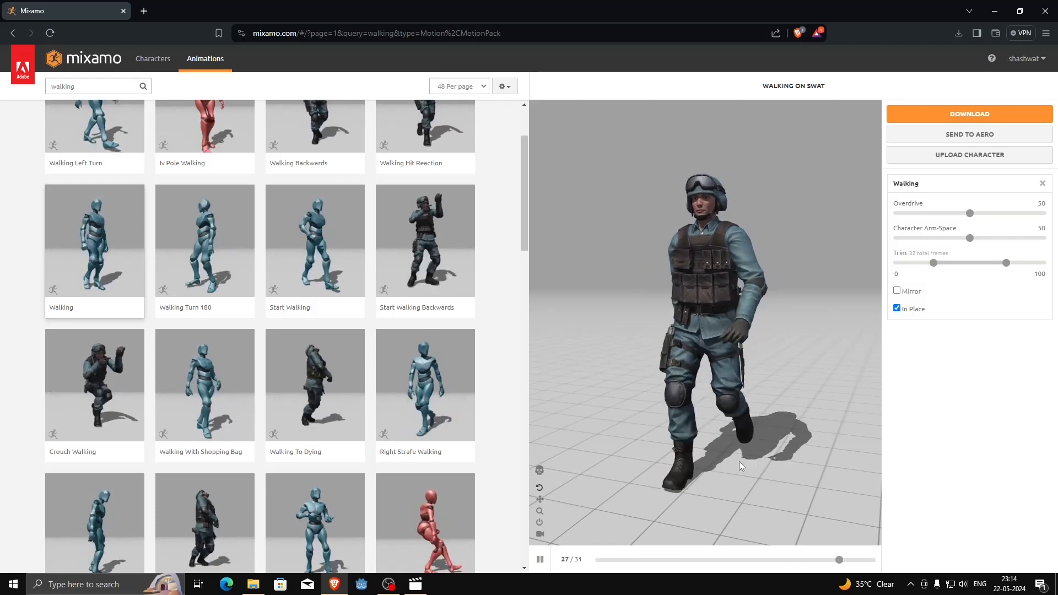
drag(739, 461, 585, 458)
drag(760, 439, 713, 432)
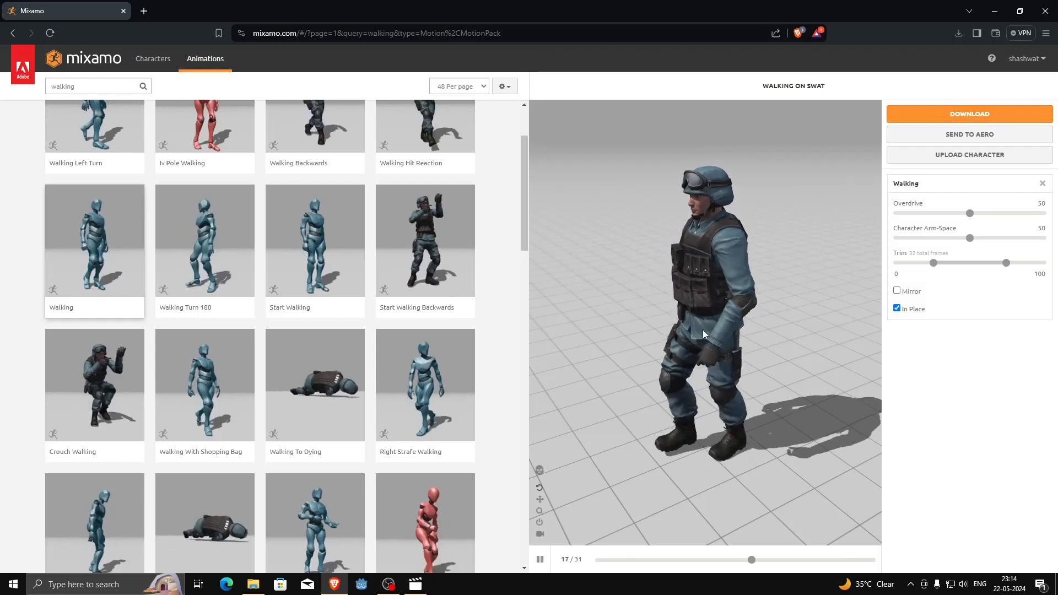
drag(703, 330, 788, 329)
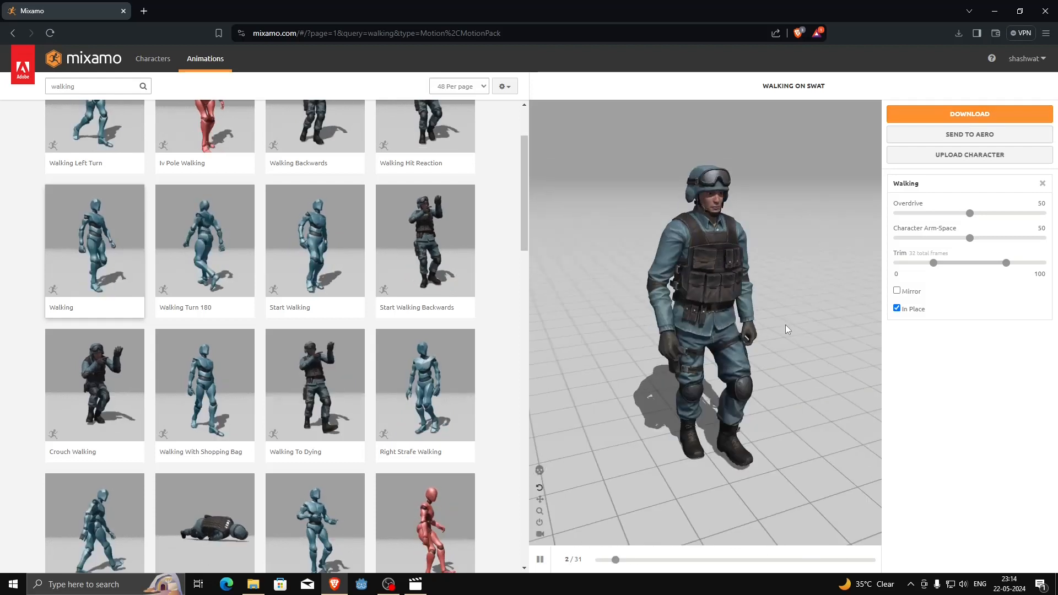
- Download the in-place Walking animation as FBX Binary without skin at 30 frames per second, saving it as Walking in Downloads
click(916, 113)
click(622, 162)
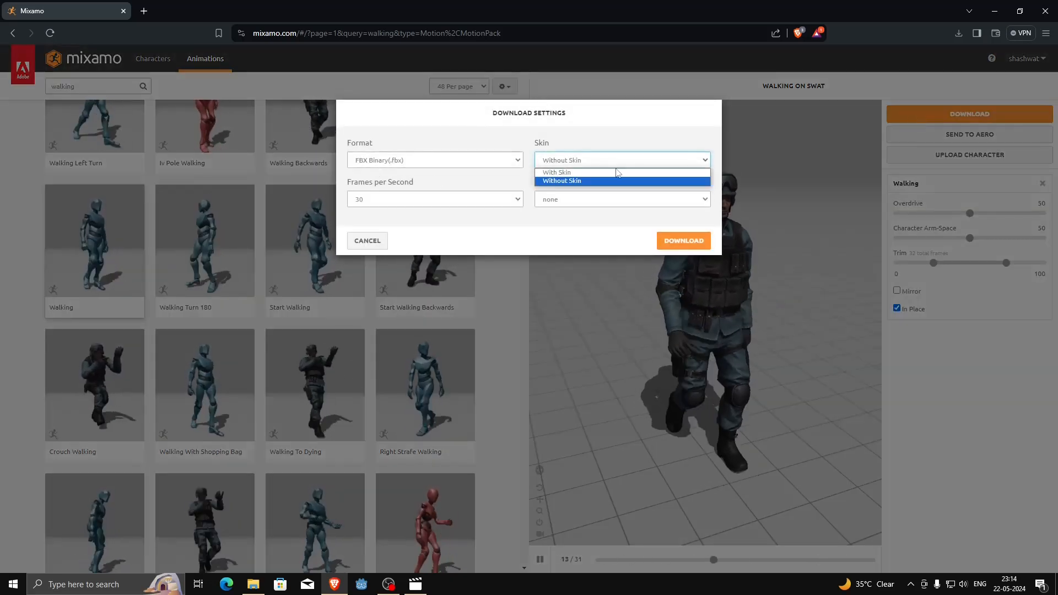
click(593, 184)
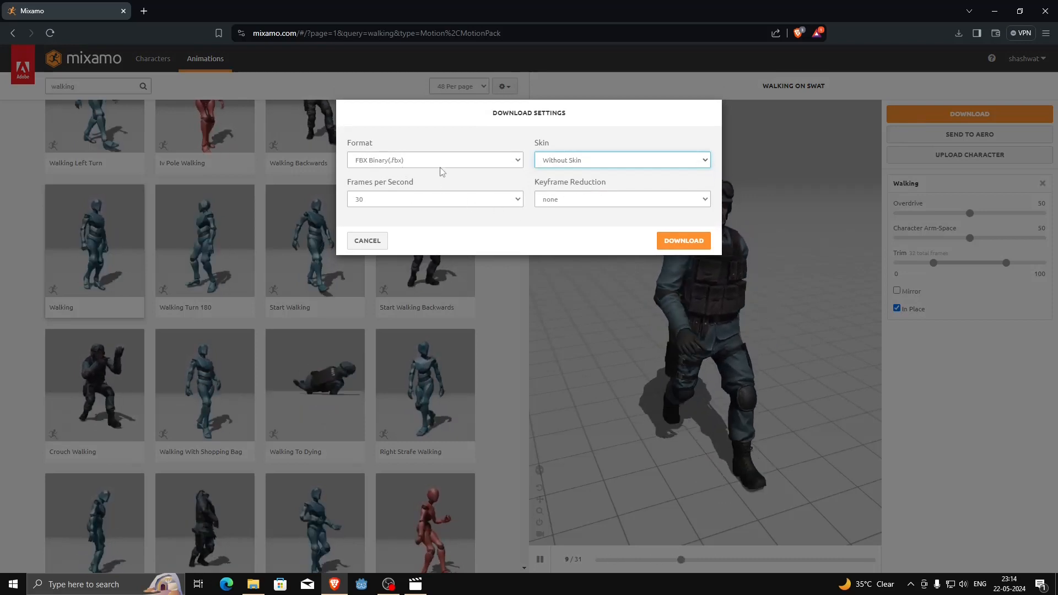
click(411, 162)
click(386, 170)
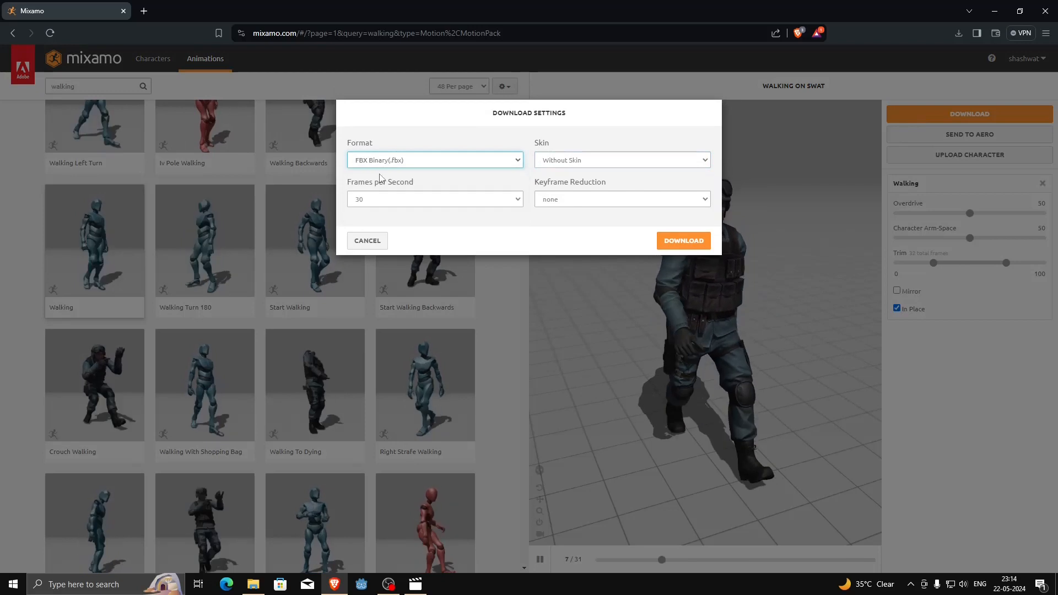
click(684, 241)
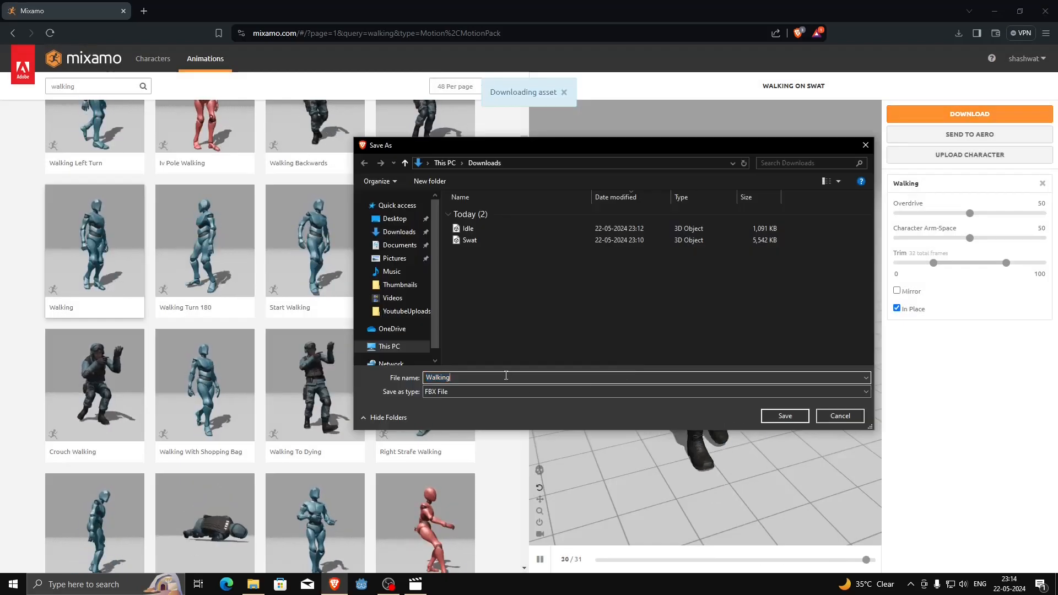
key(Return)
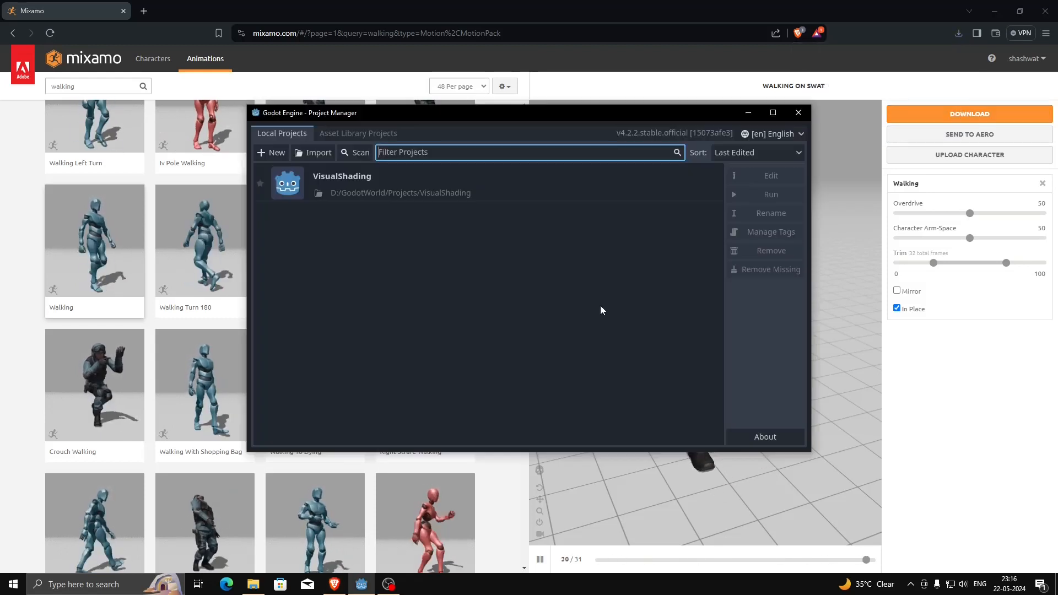
- In the Godot Project Manager, create a project named AnimationFromMixamo in its own new folder with the Forward+ renderer
click(271, 153)
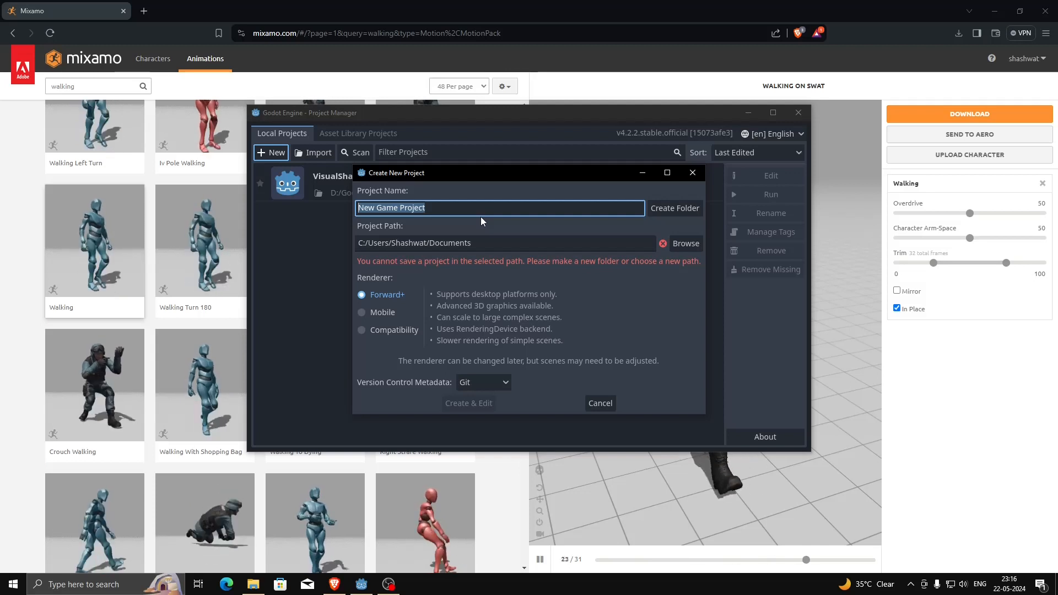
text(AnimationFromMixamo)
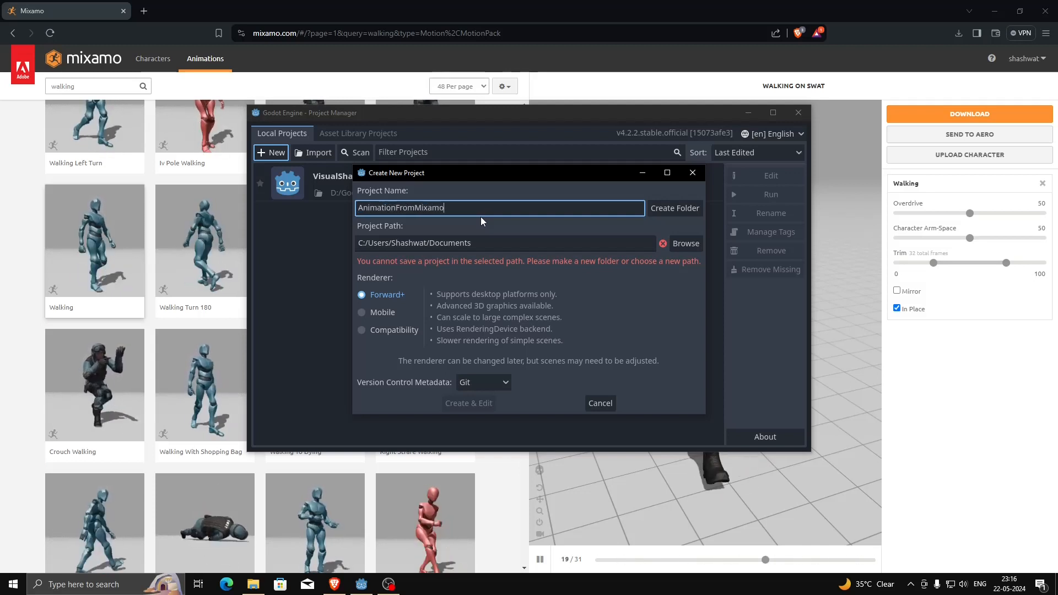
click(665, 213)
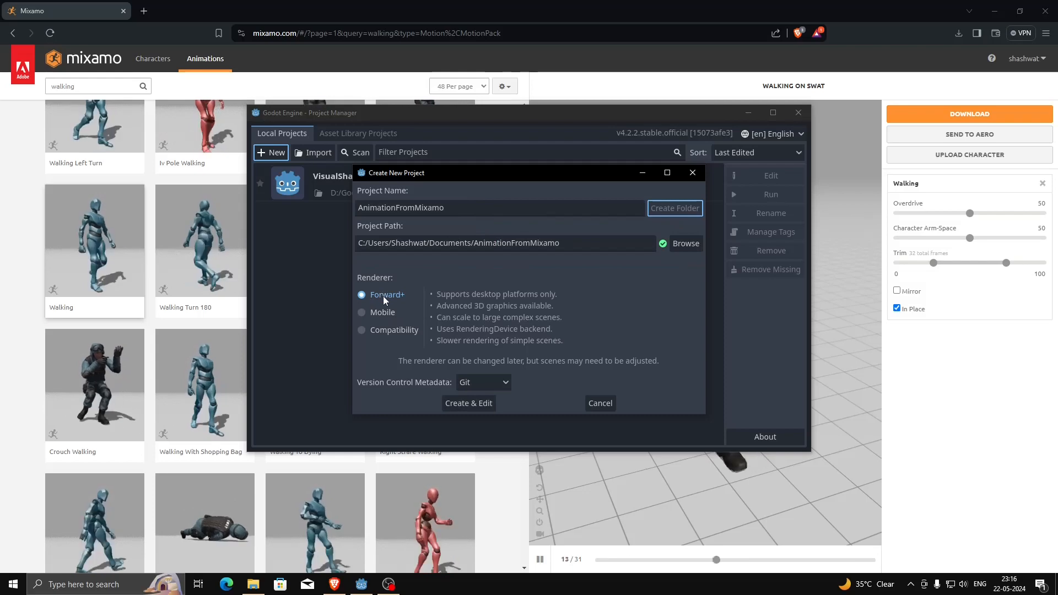
click(474, 402)
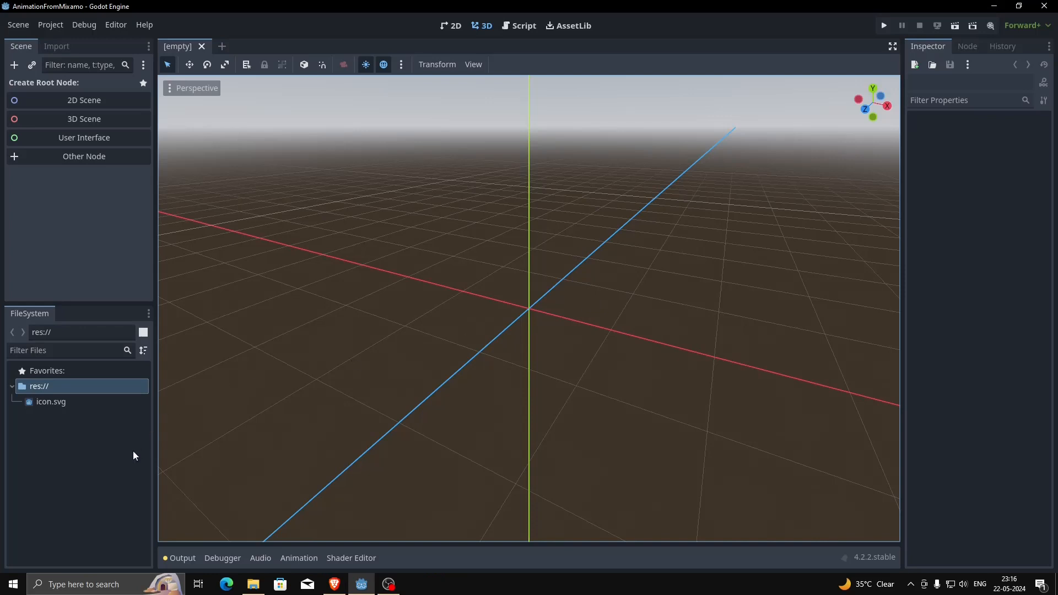
- Create a folder named Character in the project's res:// root
right_click(80, 393)
mouse_move(120, 401)
click(253, 398)
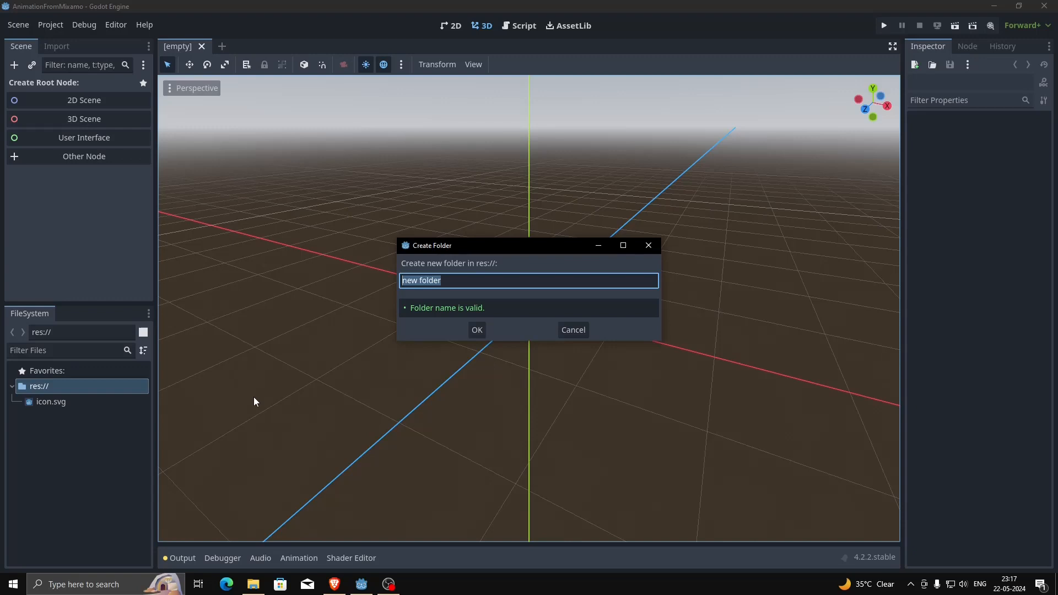
text(Characters)
key(BackSpace)
key(BackSpace)
key(BackSpace)
key(BackSpace)
text(ter)
key(Return)
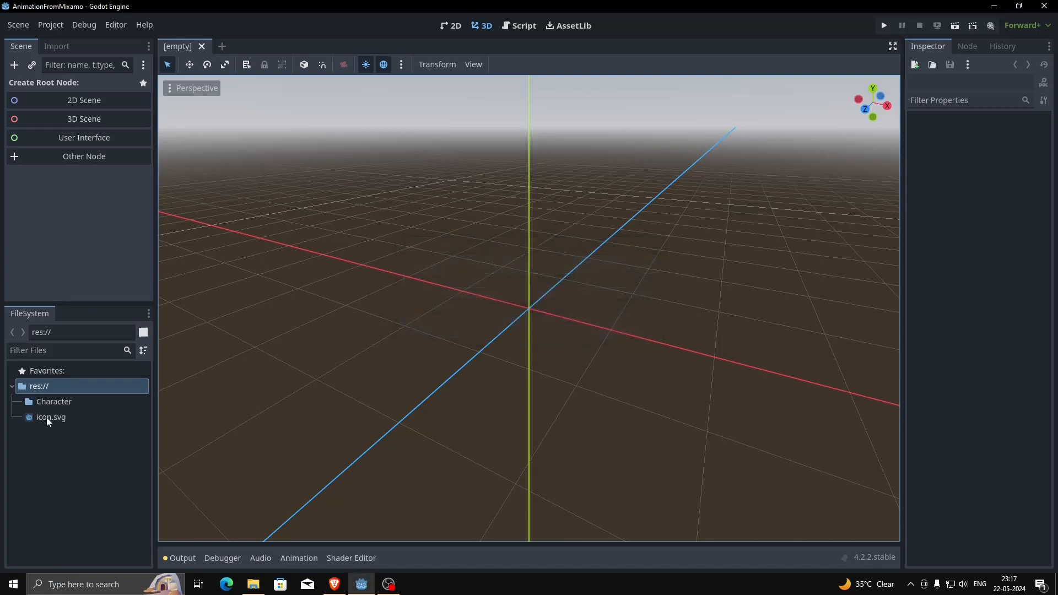
- Create a folder named Animation in the project's res:// root
right_click(51, 389)
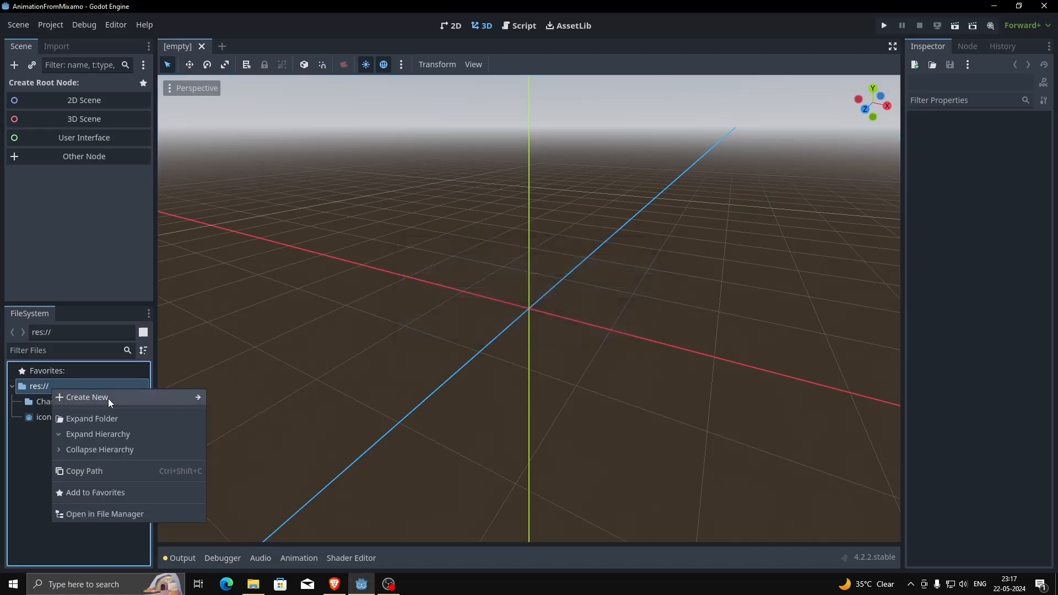
mouse_move(191, 396)
click(223, 399)
text(Animation)
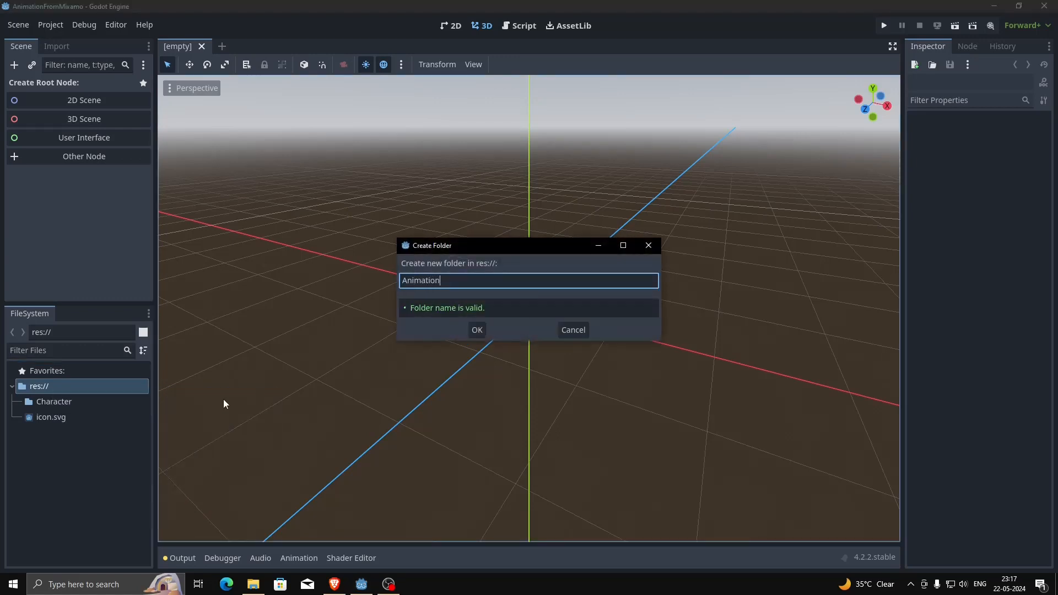
key(Return)
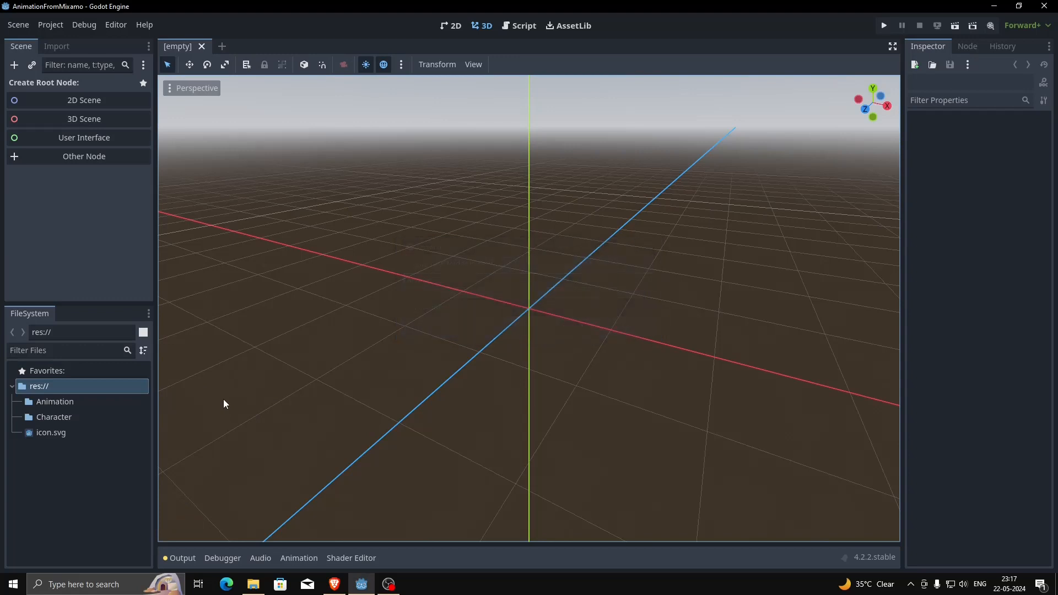
- Import the Swat FBX file from the Downloads folder into the project's Character folder
click(69, 418)
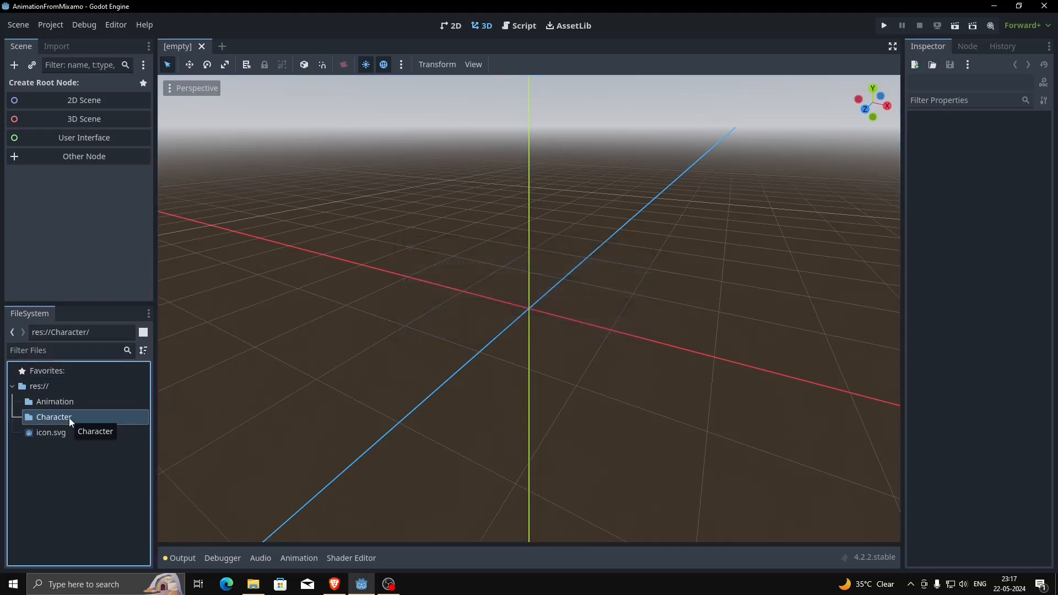
click(79, 403)
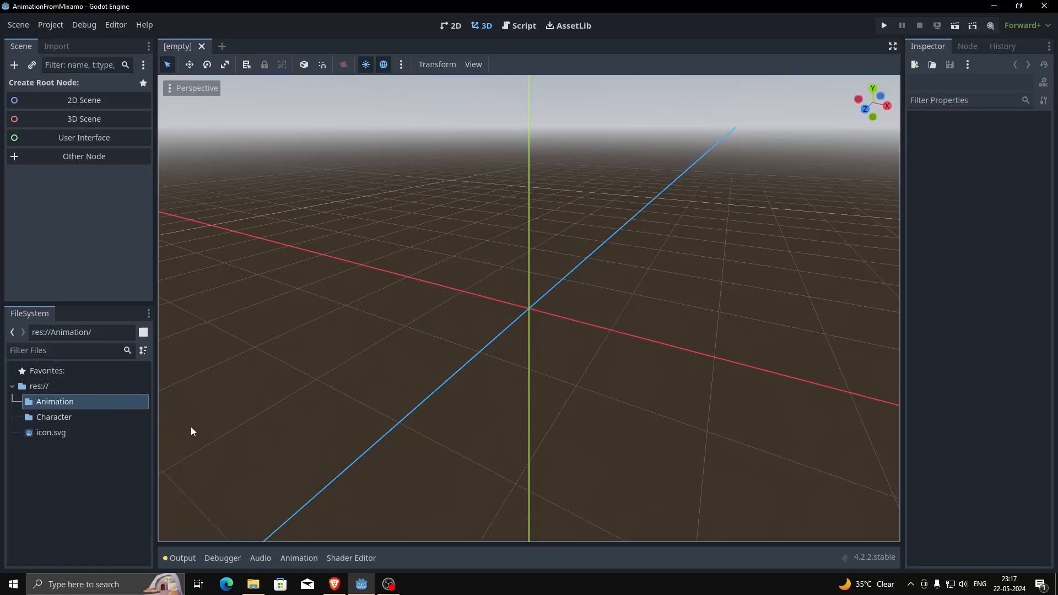
click(67, 418)
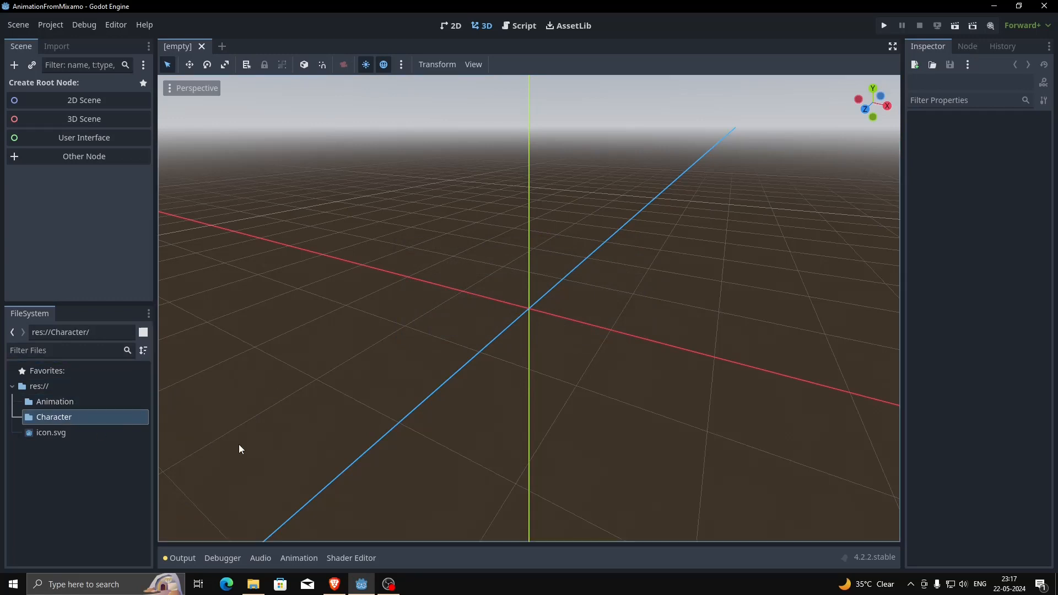
click(253, 584)
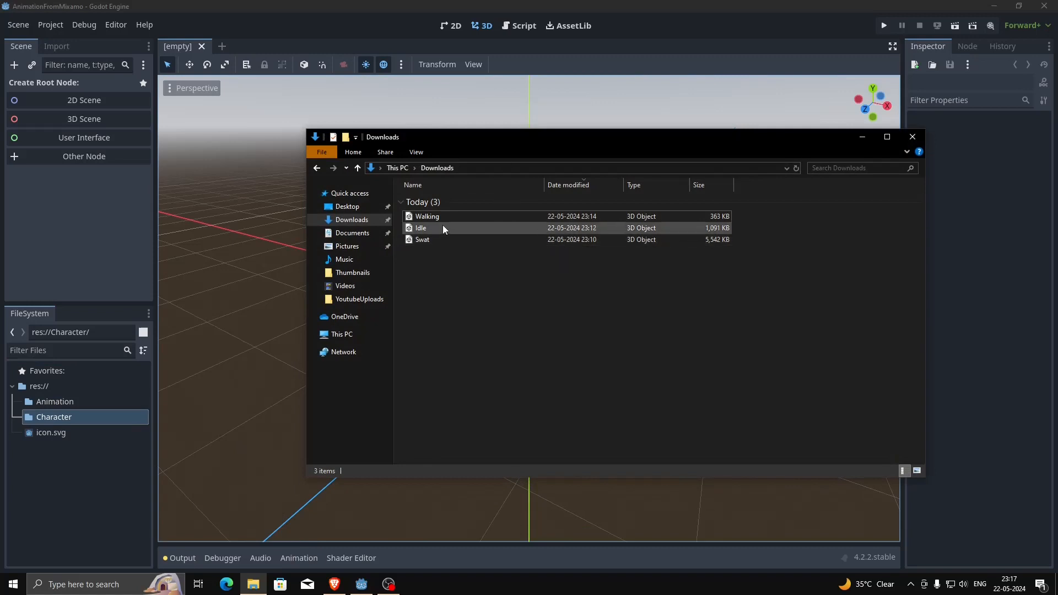
click(432, 241)
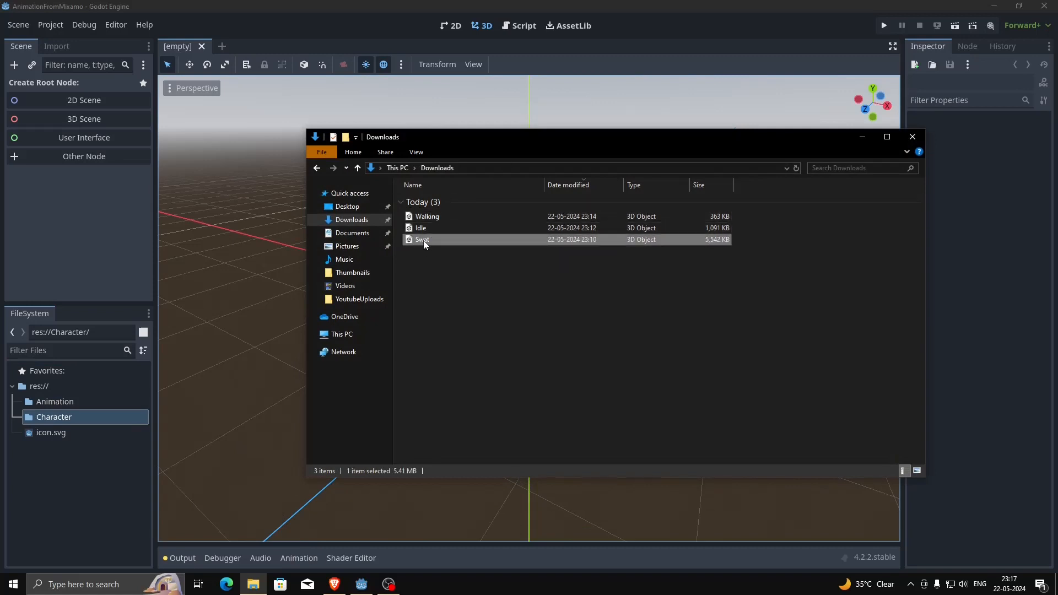
drag(428, 239, 289, 396)
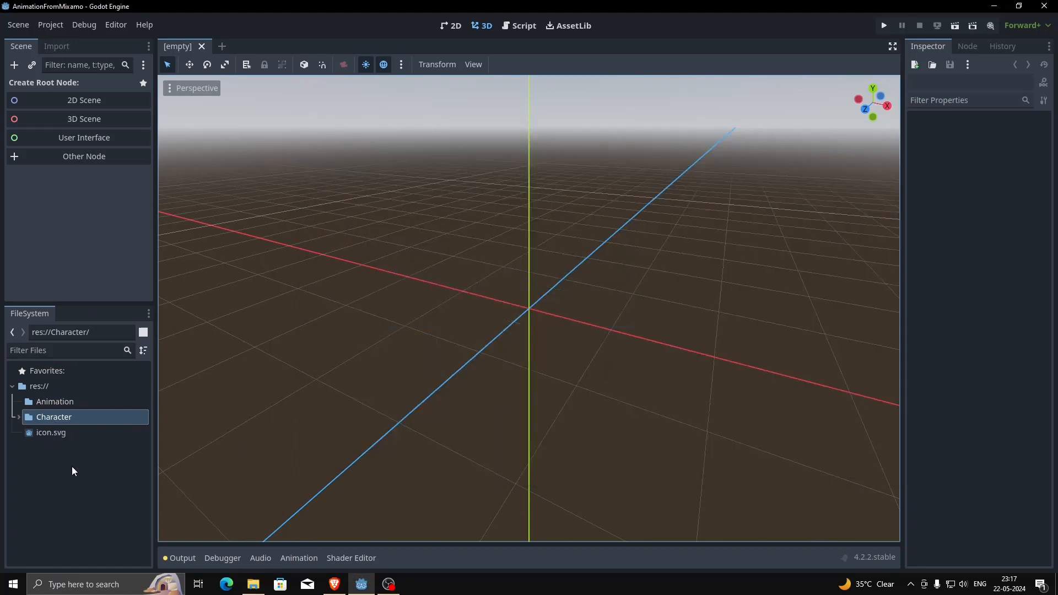
- Import the Walking and Idle FBX files together from the Downloads folder into the project
click(19, 418)
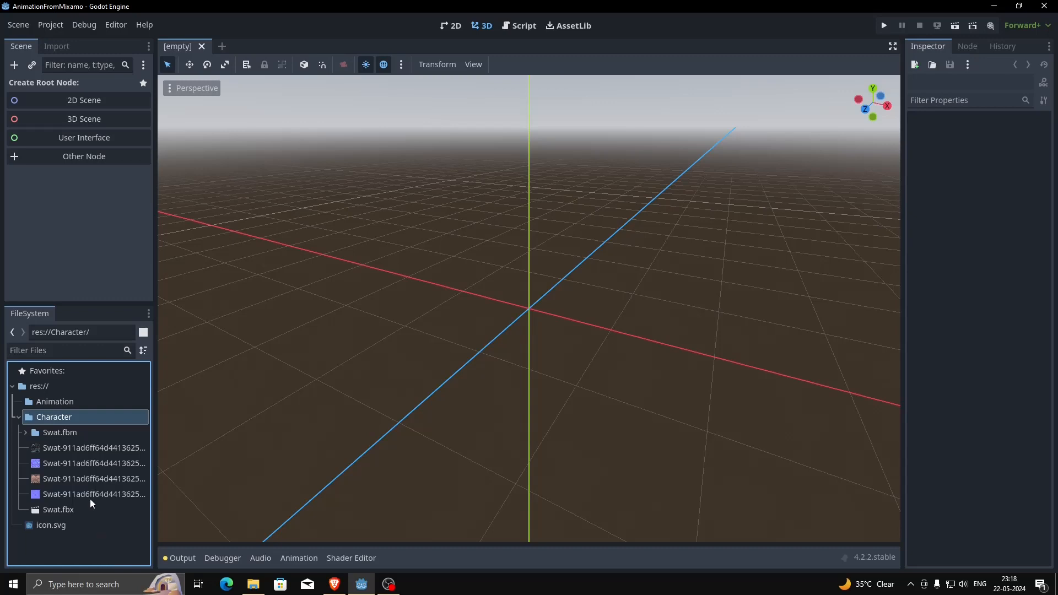
click(19, 418)
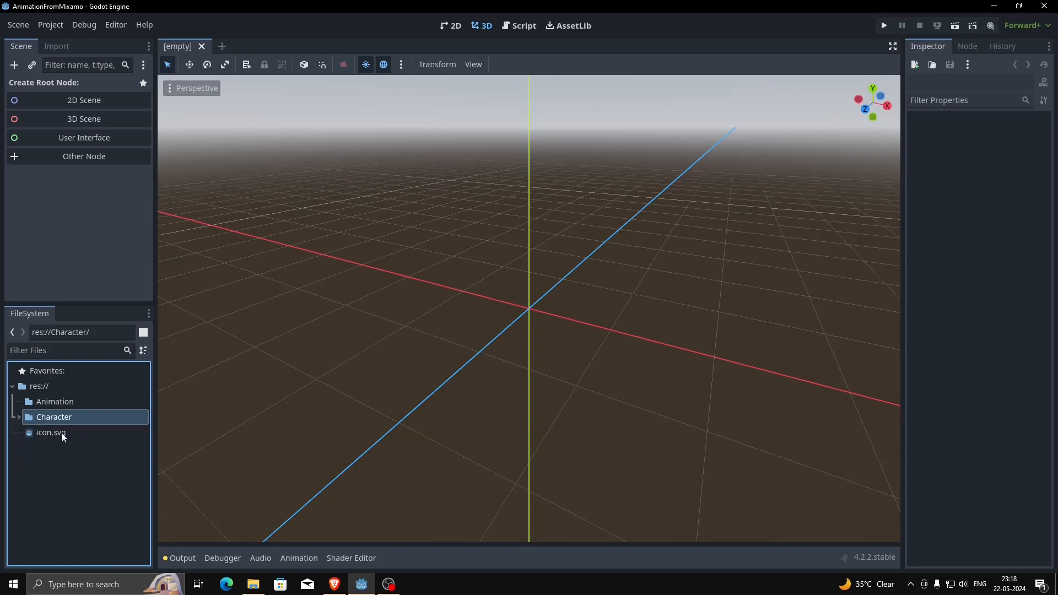
click(253, 584)
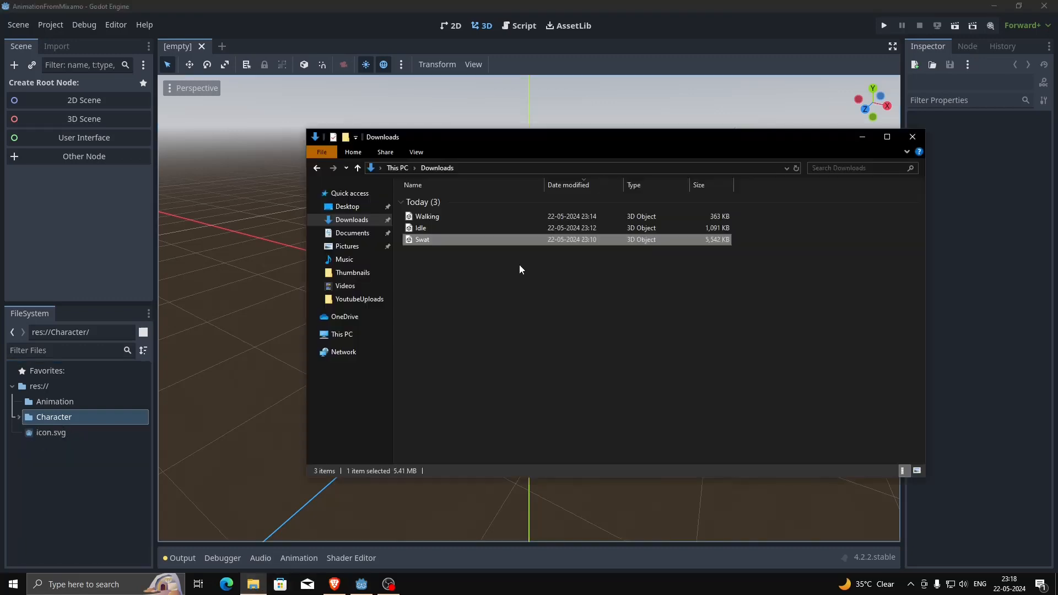
click(458, 228)
ctrl+click(452, 219)
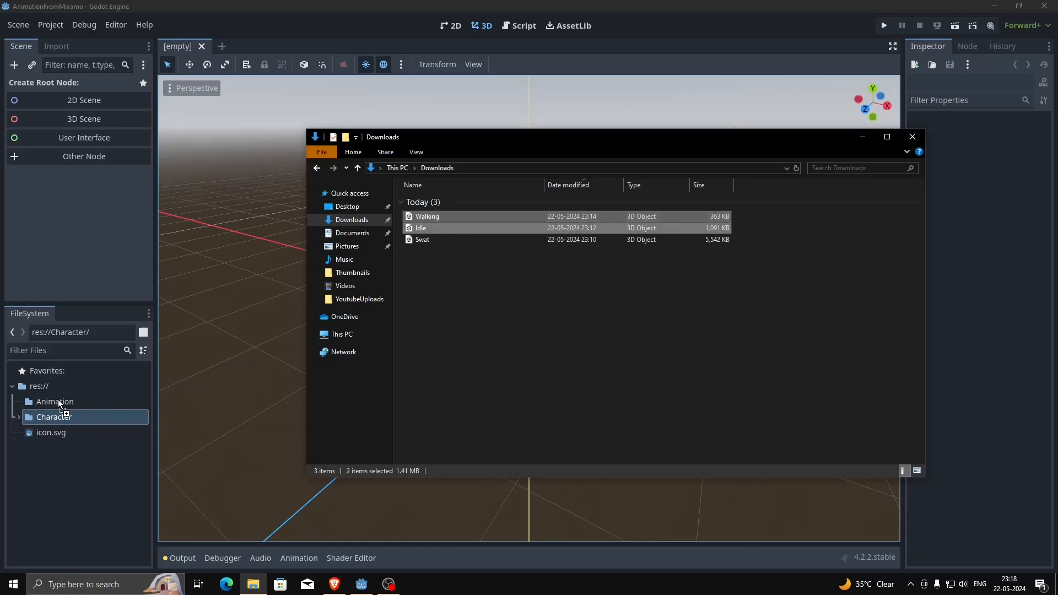
drag(55, 402, 56, 402)
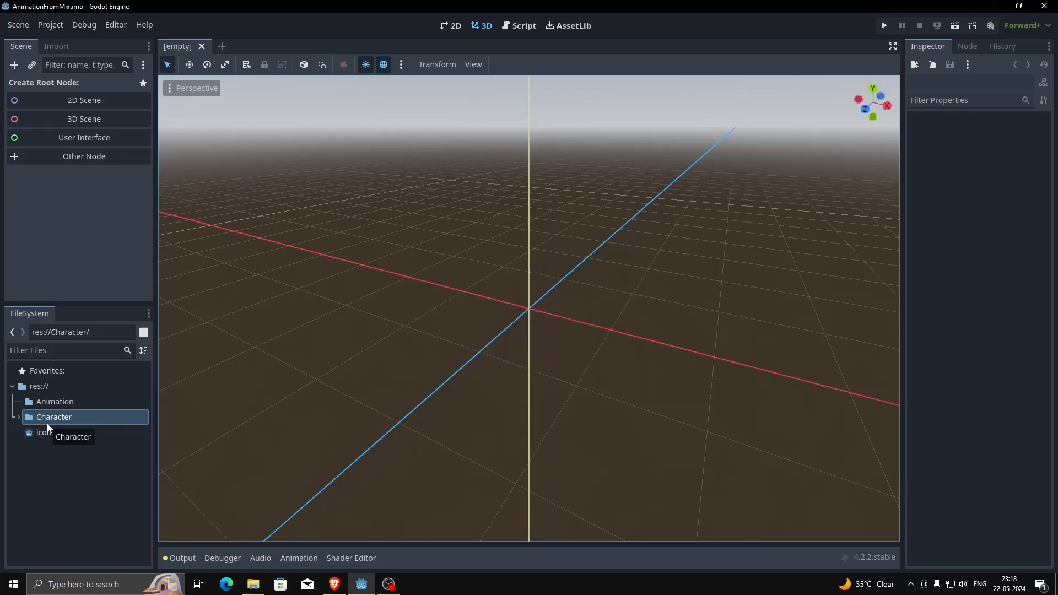
- Move Idle.fbx and Walking.fbx from the Character folder into the Animation folder
click(17, 418)
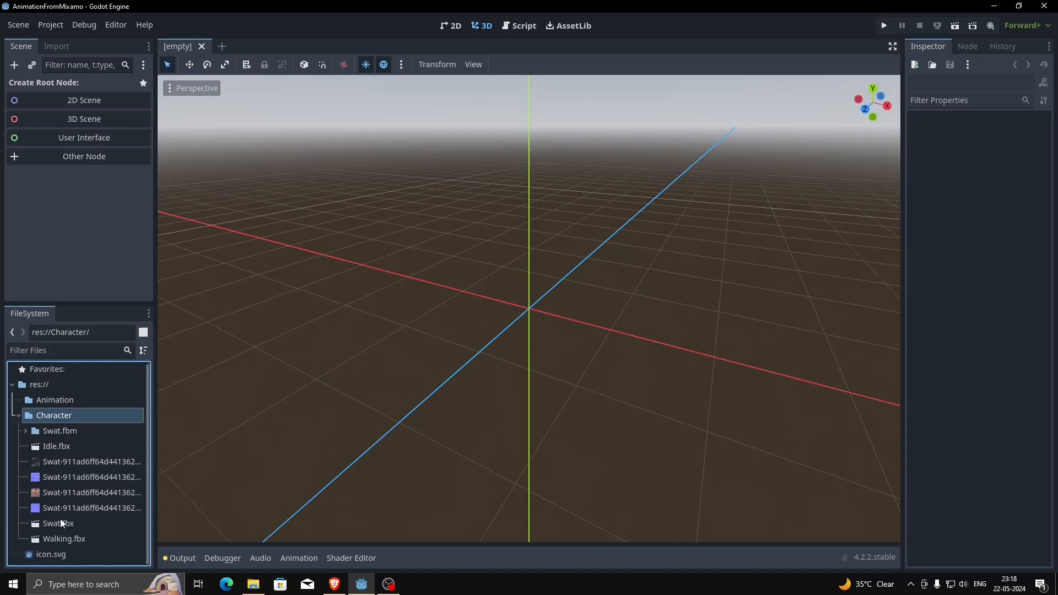
click(76, 539)
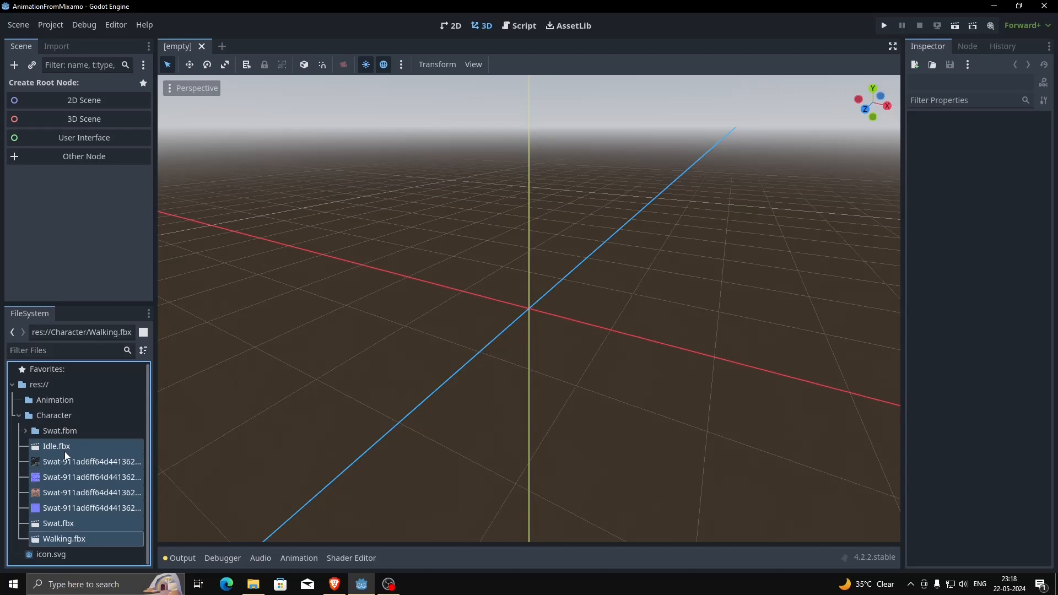
click(64, 451)
ctrl+click(64, 537)
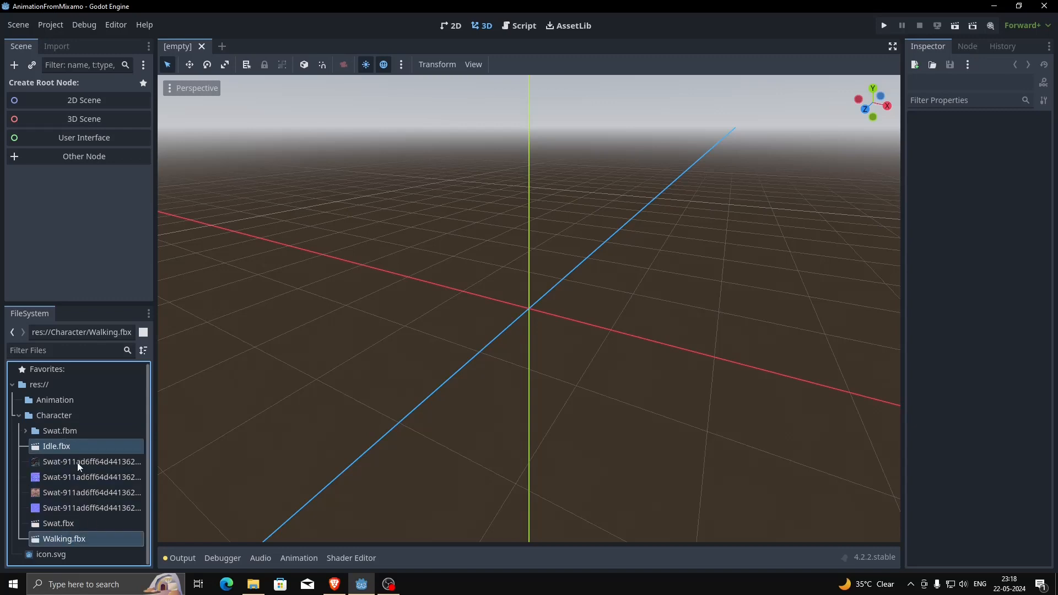
drag(64, 448, 61, 399)
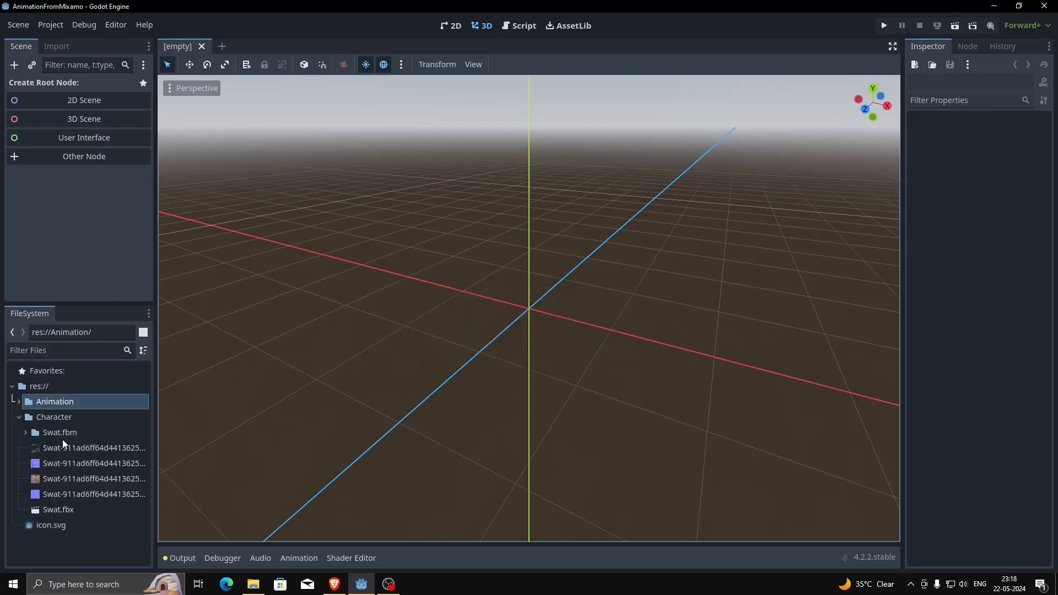
click(18, 417)
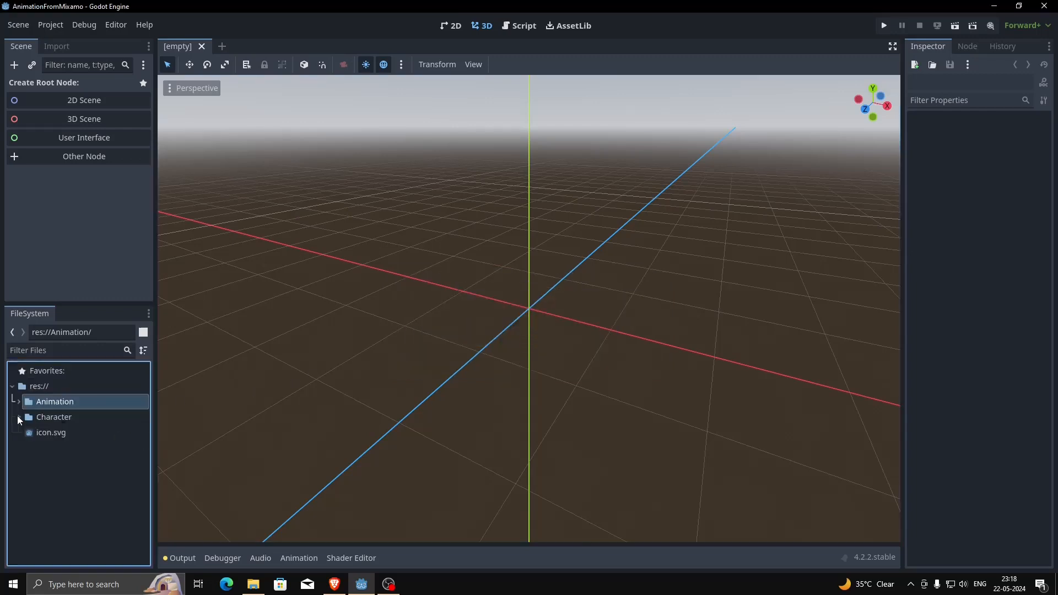
- Create a folder named Scenes in the project's res:// root
right_click(39, 389)
mouse_move(98, 405)
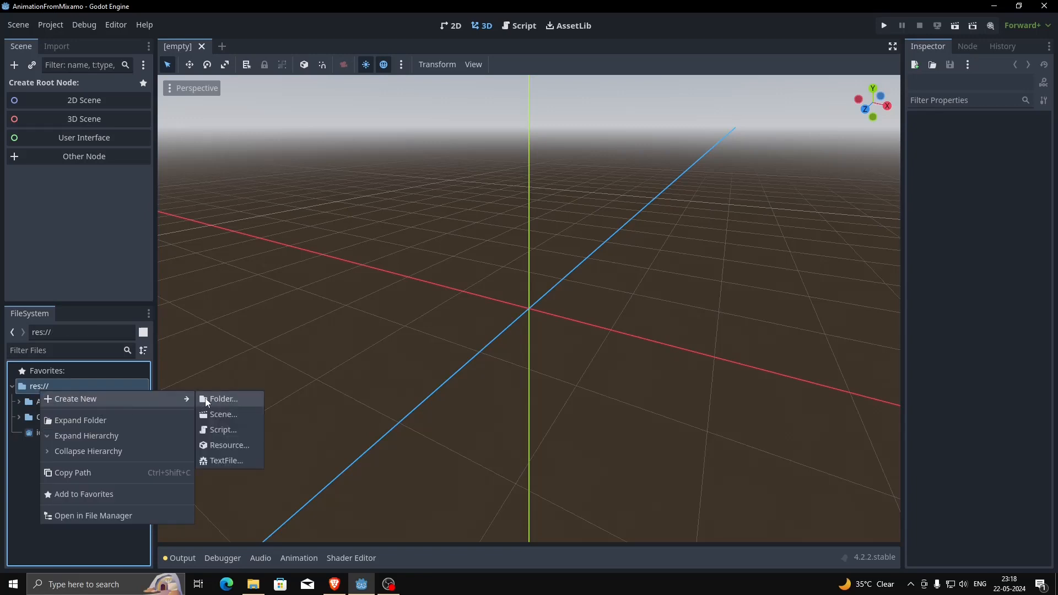
click(220, 399)
text(Scenes)
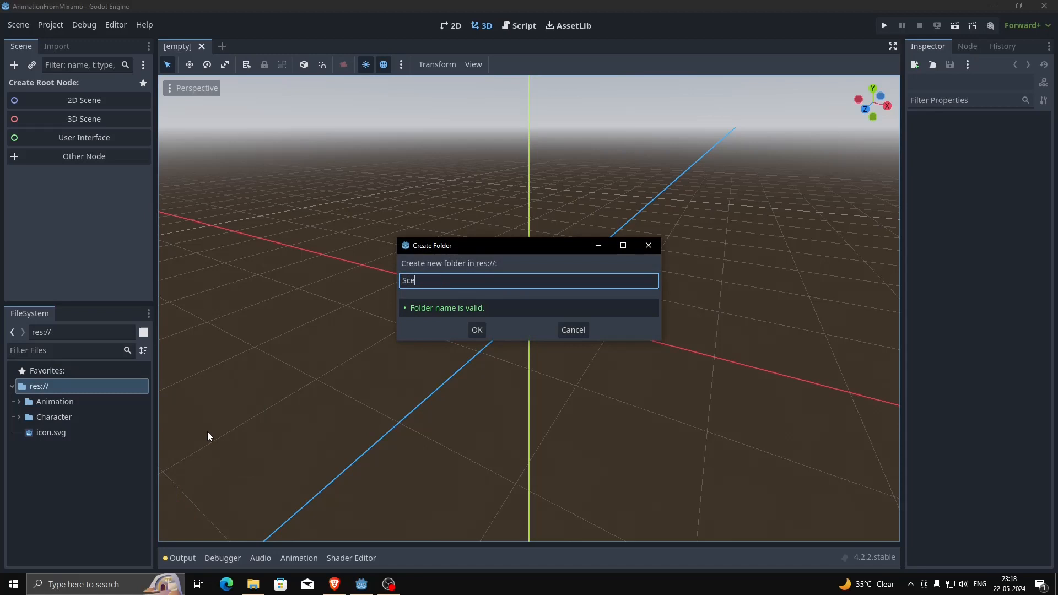
key(Return)
click(30, 435)
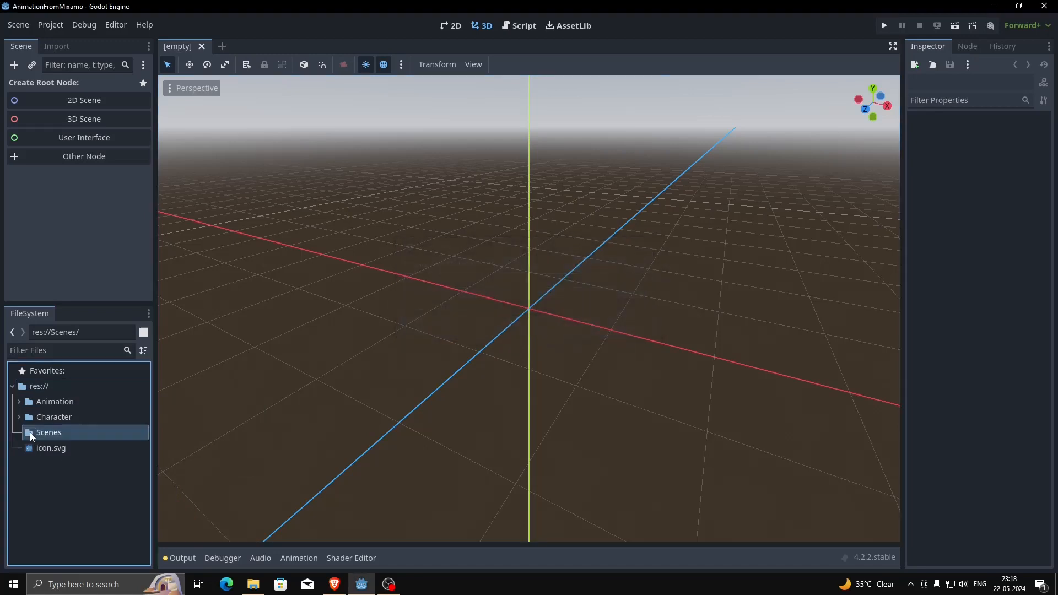
- Create a 3D Scene root node and rename it World
click(96, 119)
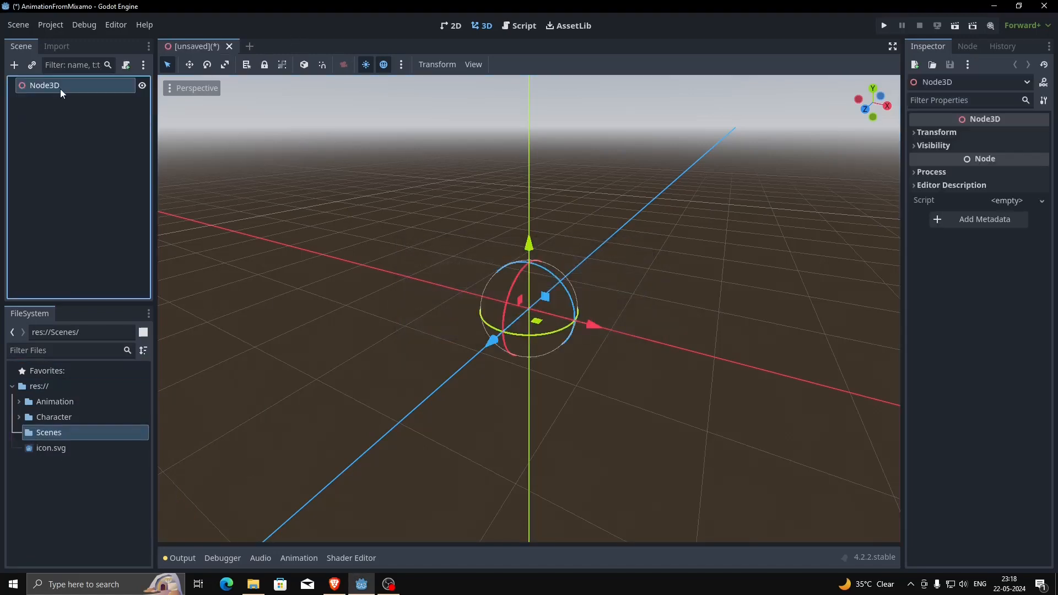
double_click(61, 86)
click(59, 86)
key(ctrl+a)
key(BackSpace)
text(World)
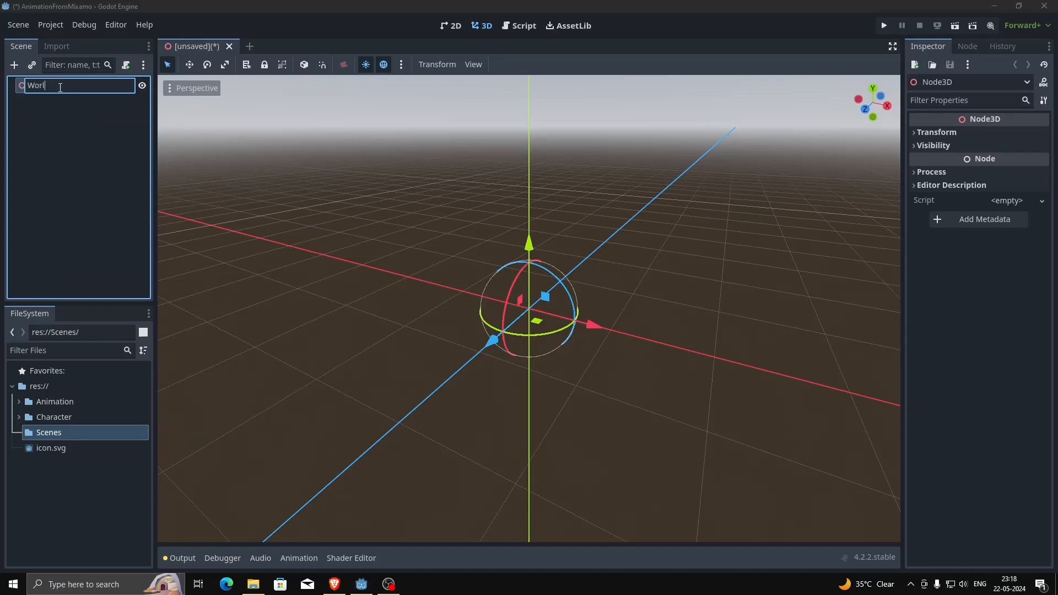
key(Return)
- Save the scene as Main.tscn in the Scenes folder
key(ctrl+s)
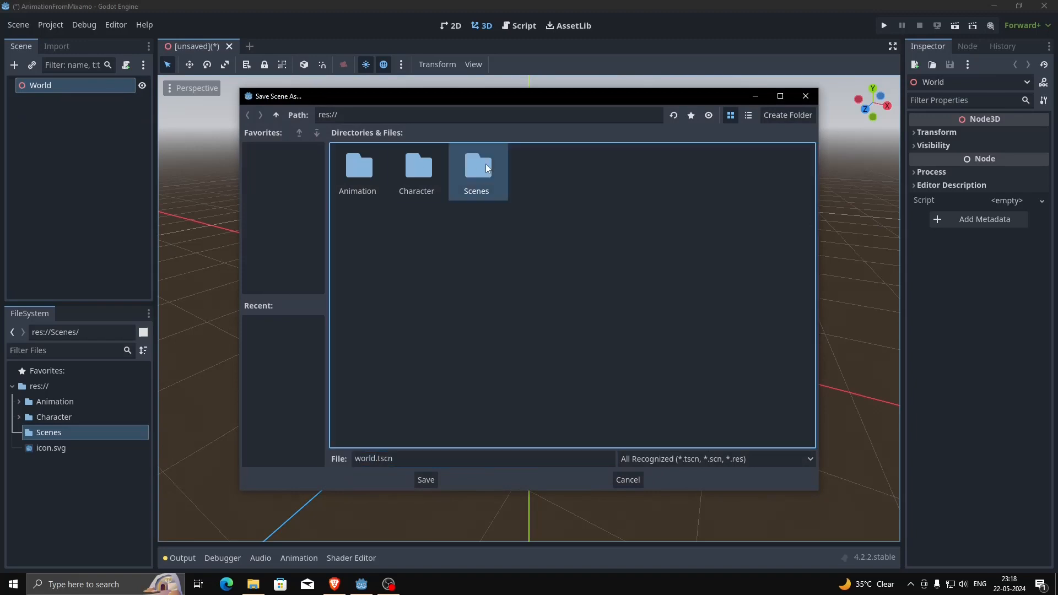
double_click(480, 165)
click(376, 461)
key(BackSpace)
key(BackSpace)
key(BackSpace)
key(BackSpace)
key(BackSpace)
text(Main)
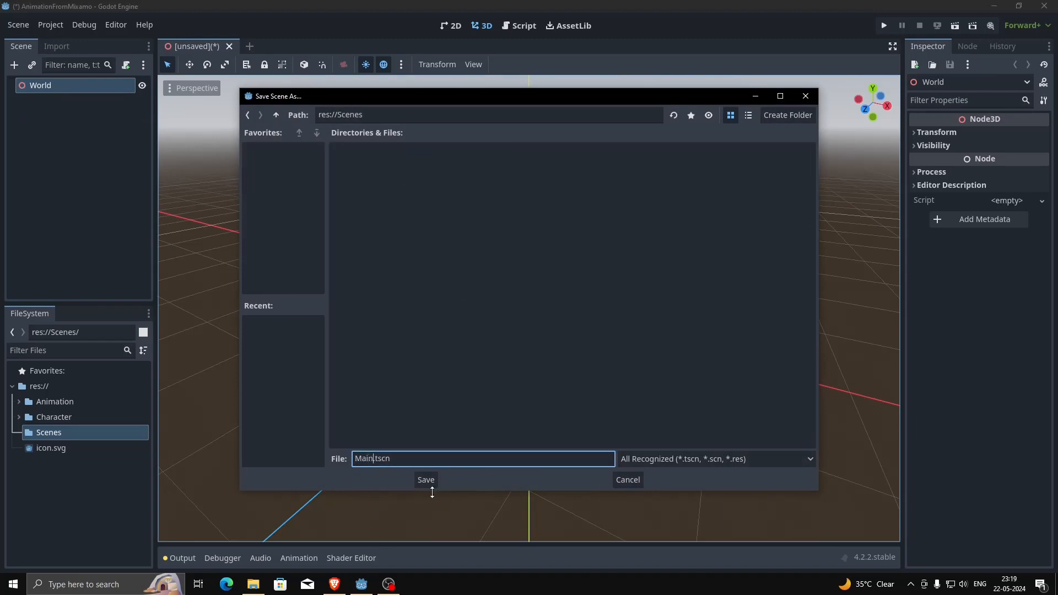
key(Return)
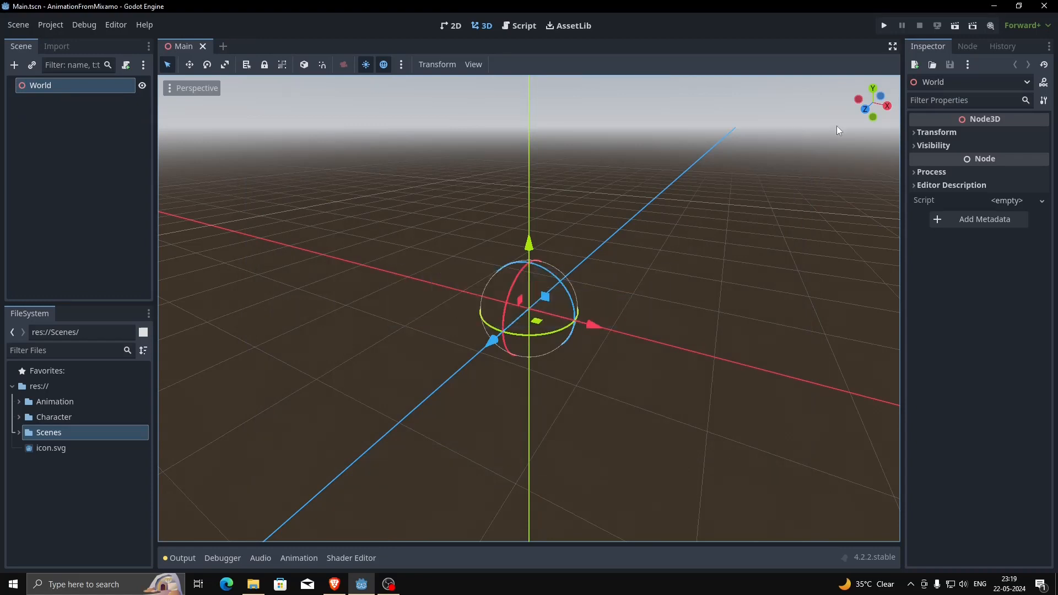
- Run the project with the current scene chosen as the main scene, and close the game window
key(F5)
click(585, 318)
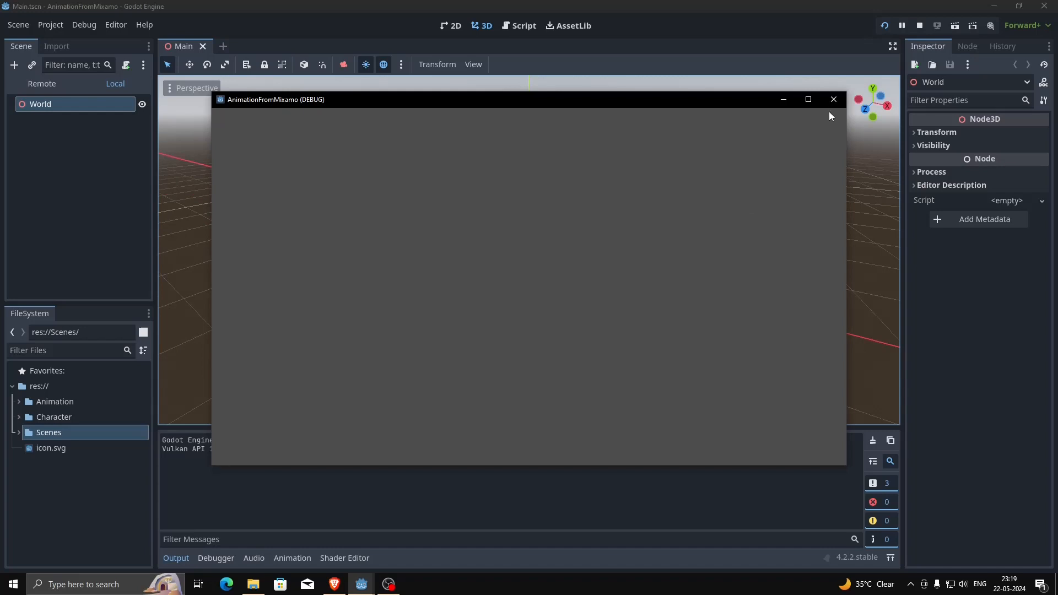
click(832, 100)
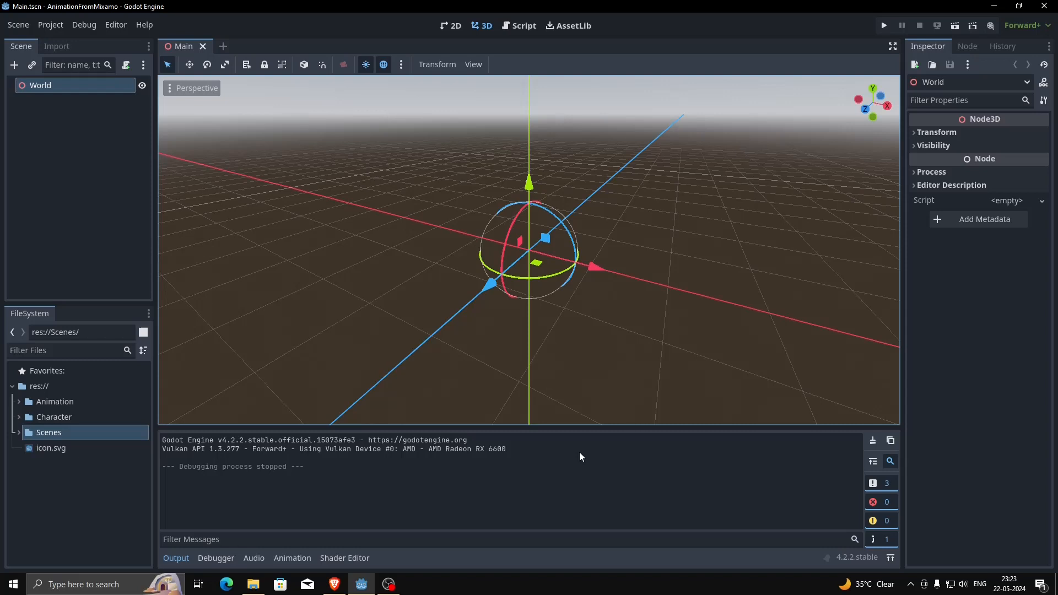
- Place an instance of Swat.fbx from the Character folder into the Main scene near the world origin
click(20, 417)
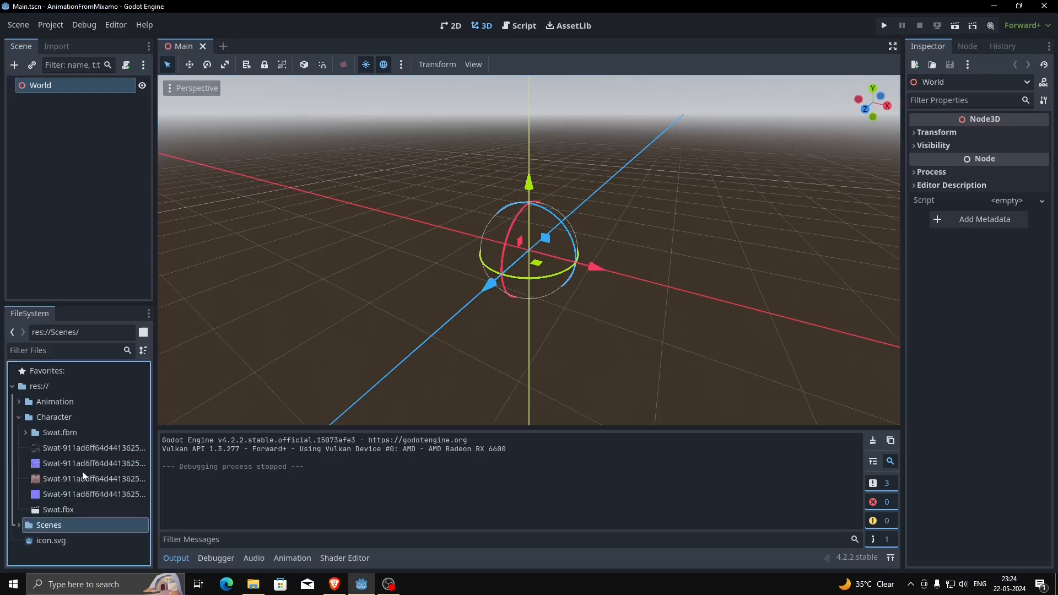
click(71, 508)
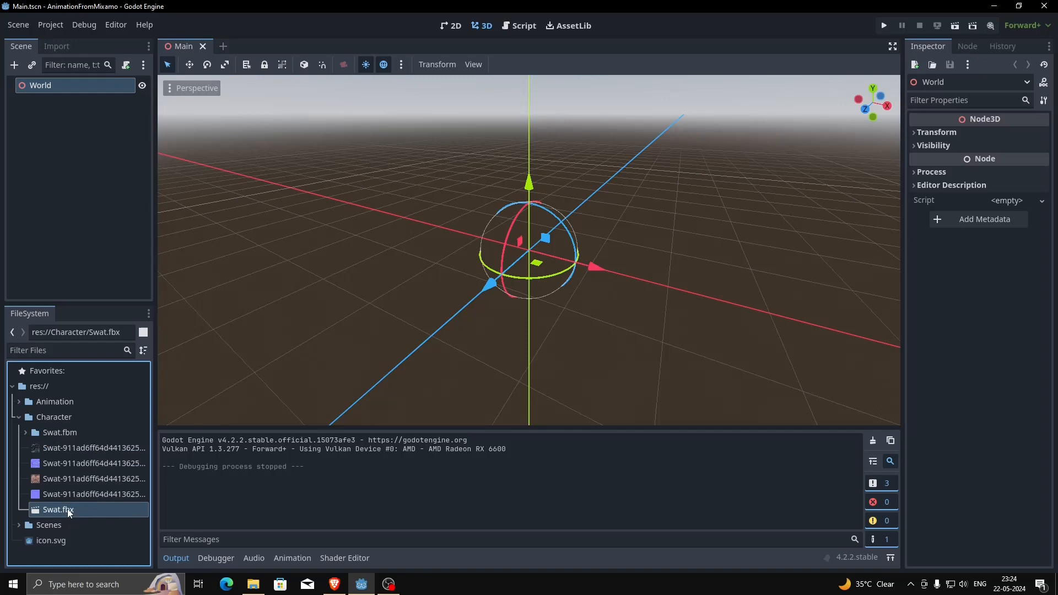
drag(68, 508, 499, 275)
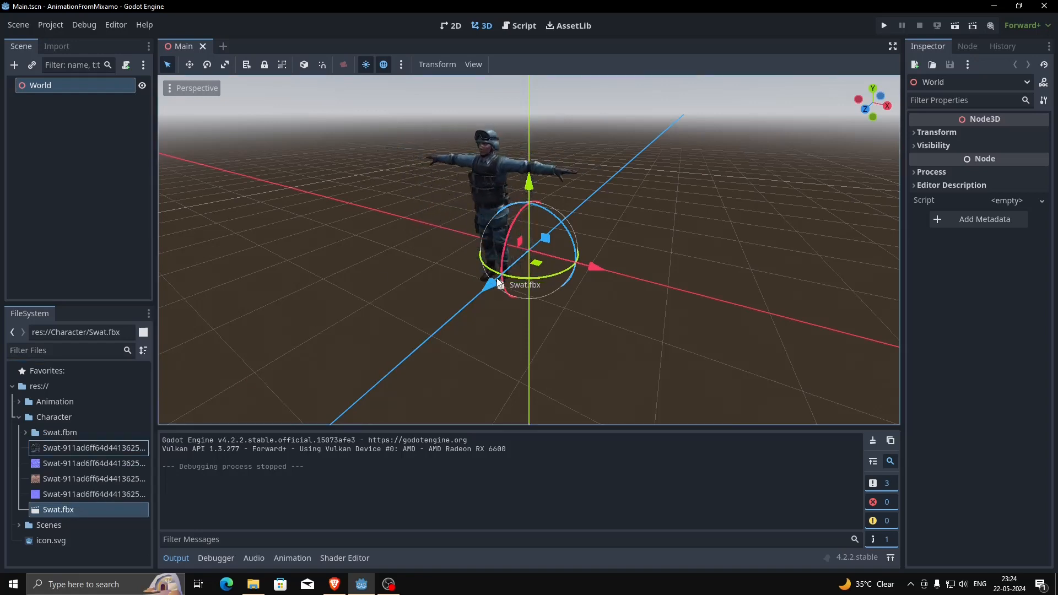
- Examine the placed Swat character's model and textures in the 3D view from several angles and distances
drag(453, 339, 597, 325)
middle_drag(460, 329, 540, 327)
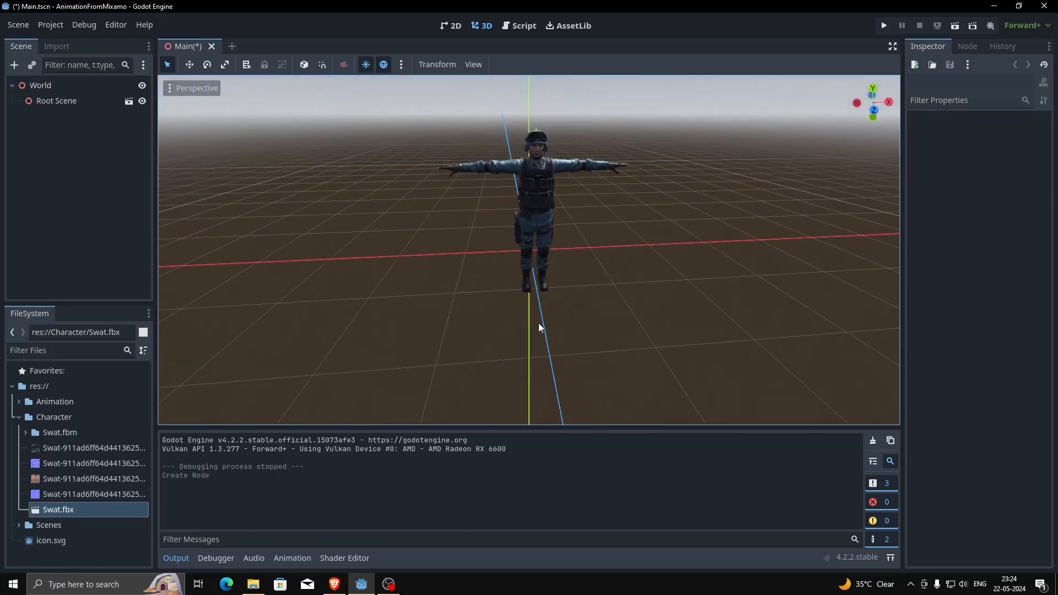
click(548, 253)
scroll(547, 253, up, 5)
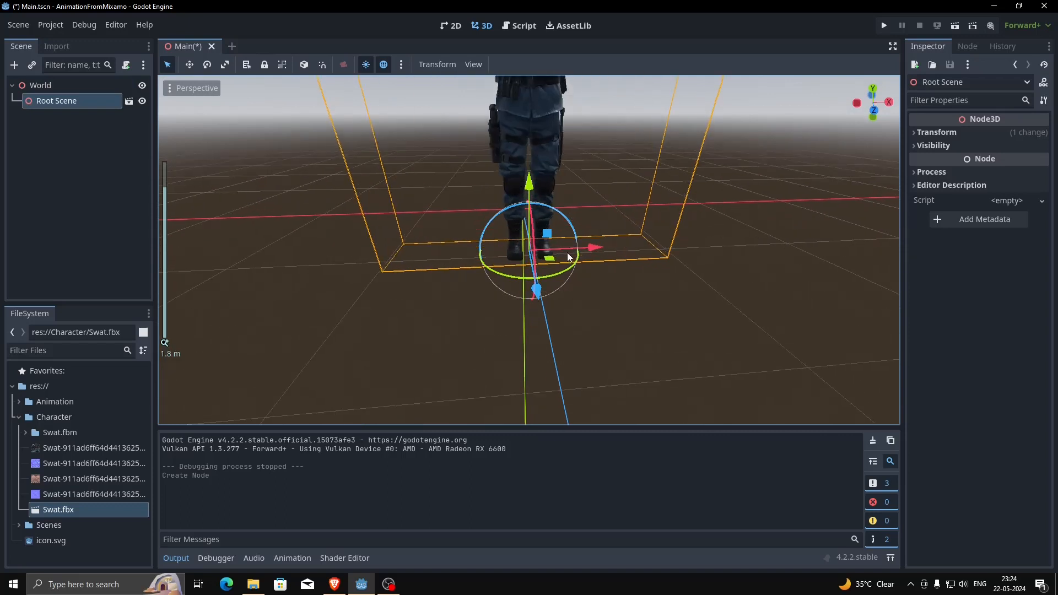
shift+middle_drag(570, 196, 593, 412)
scroll(568, 322, up, 3)
mouse_move(531, 317)
middle_down()
mouse_move(542, 307)
mouse_move(532, 308)
middle_up()
drag(487, 318, 590, 318)
right_drag(518, 317, 566, 305)
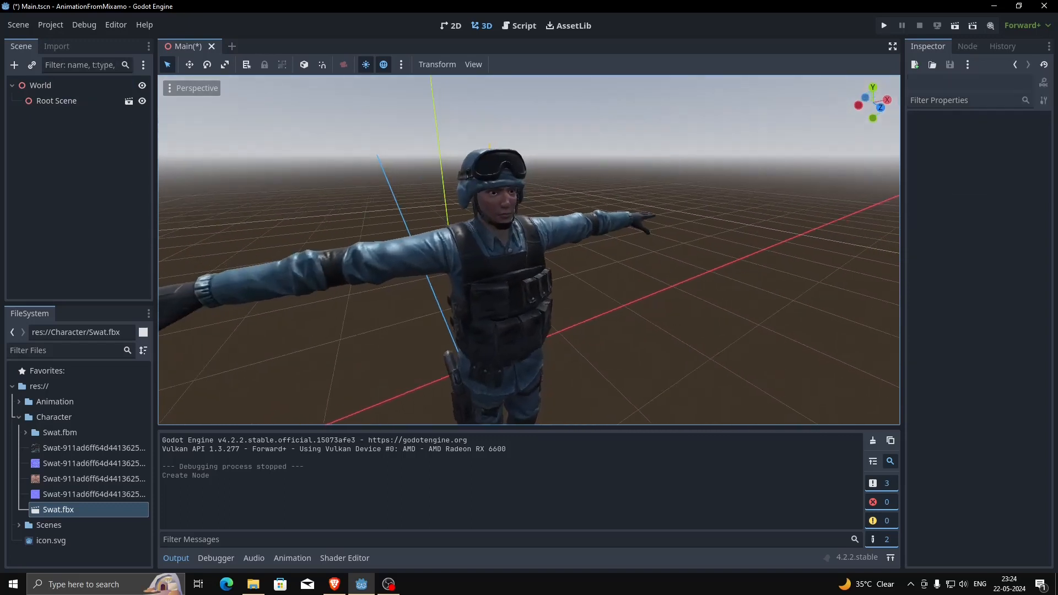
scroll(501, 319, down, 6)
middle_drag(434, 346, 327, 315)
scroll(358, 313, up, 5)
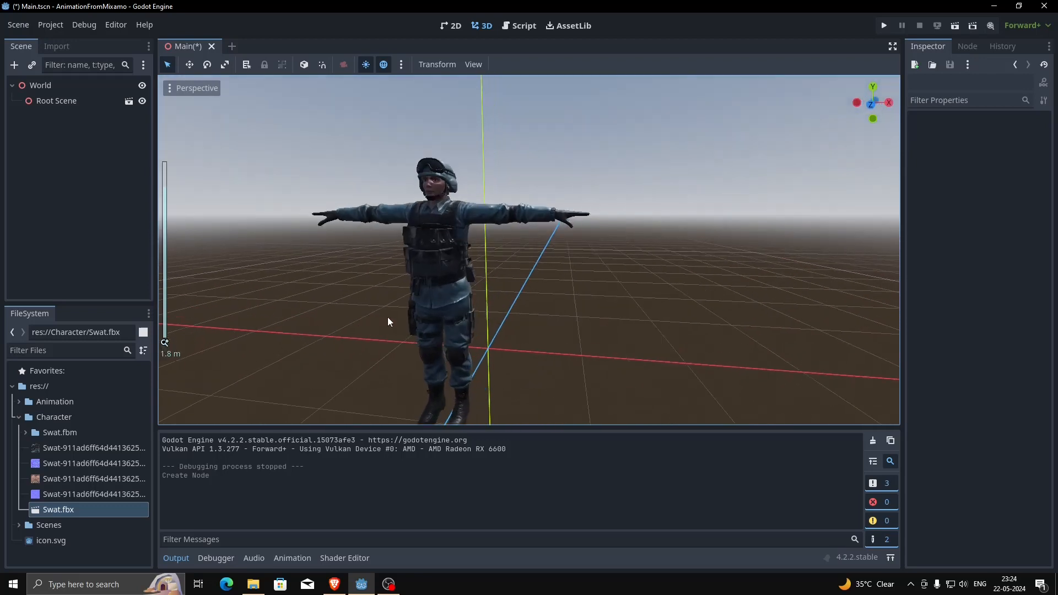
middle_drag(398, 286, 519, 307)
scroll(518, 307, down, 6)
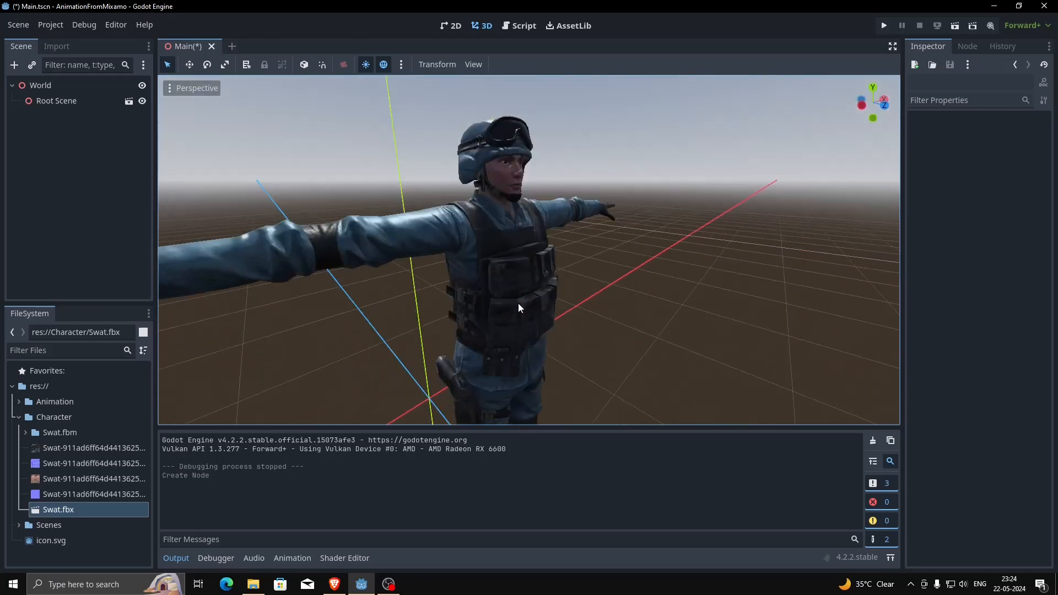
scroll(471, 300, down, 2)
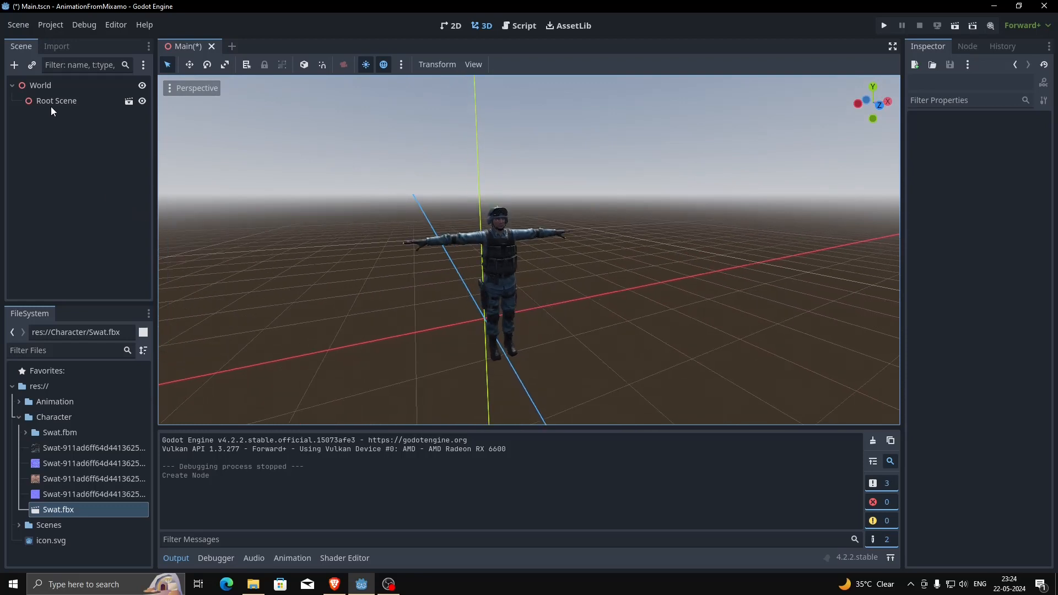
scroll(469, 270, up, 9)
scroll(470, 269, down, 3)
middle_drag(470, 270, 447, 265)
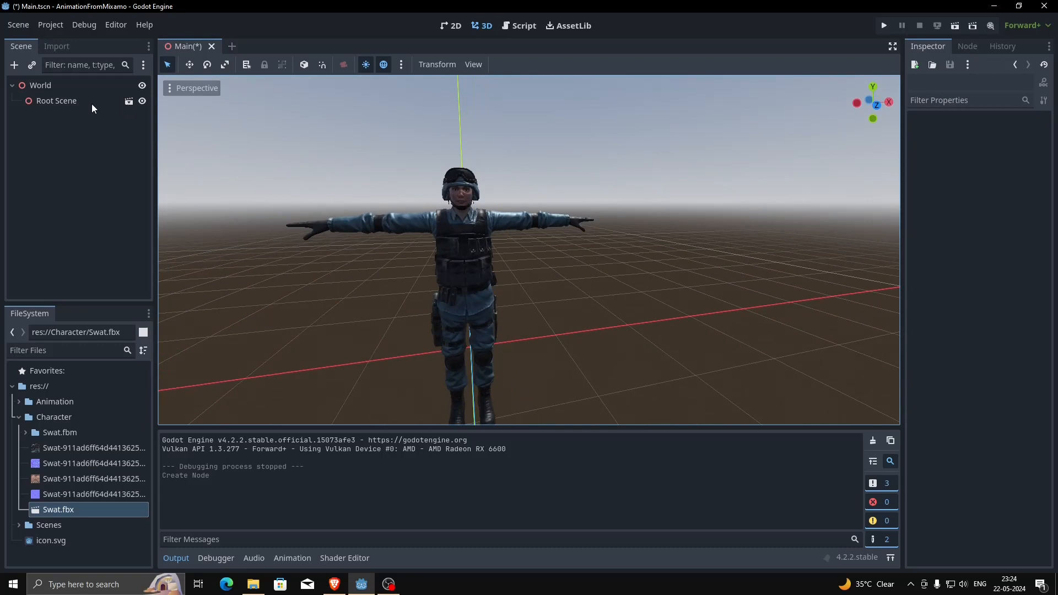
- Open the Swat character's Root Scene instance as a new inherited scene and inspect its model
click(129, 101)
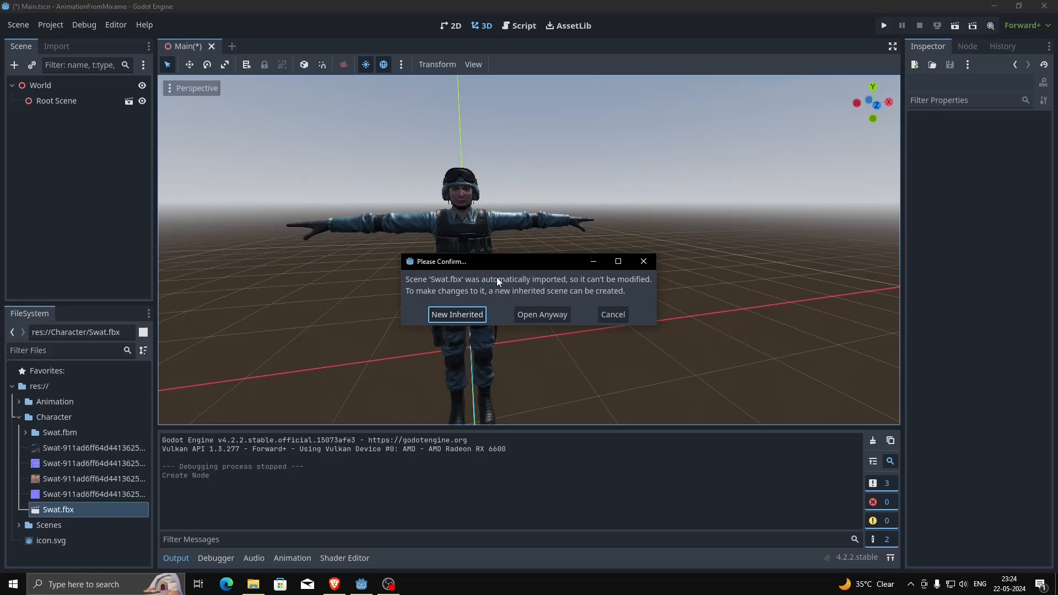
click(467, 314)
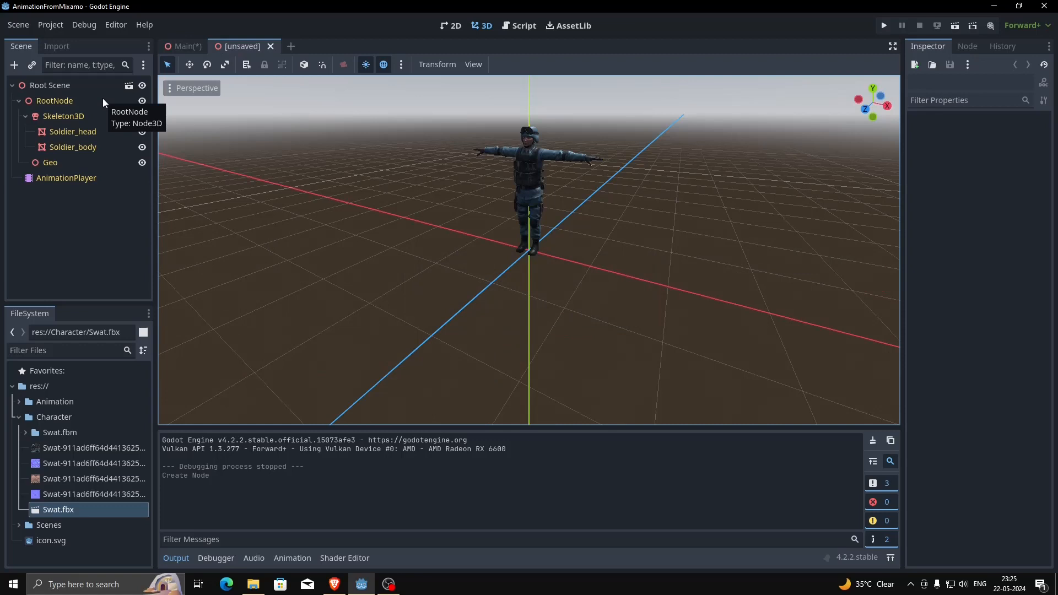
scroll(512, 190, up, 5)
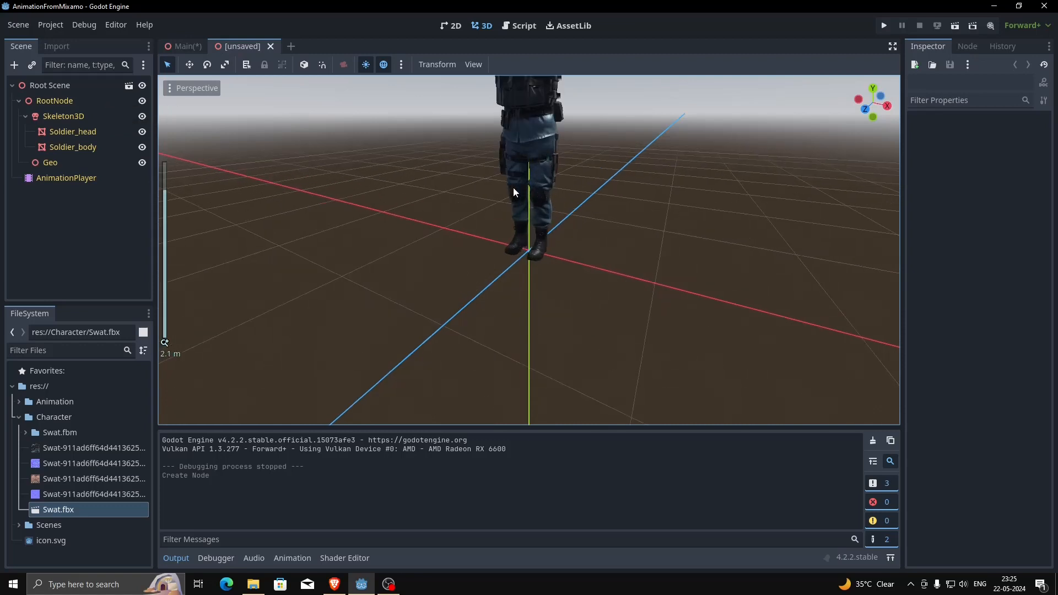
middle_drag(515, 172, 570, 288)
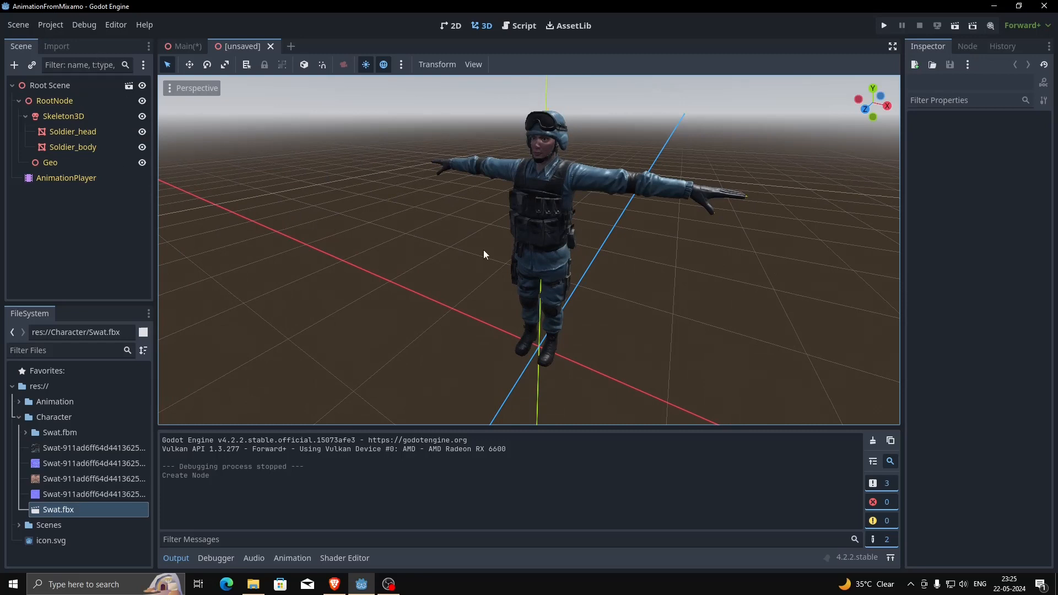
mouse_move(488, 275)
middle_down()
mouse_move(555, 271)
mouse_move(482, 280)
middle_up()
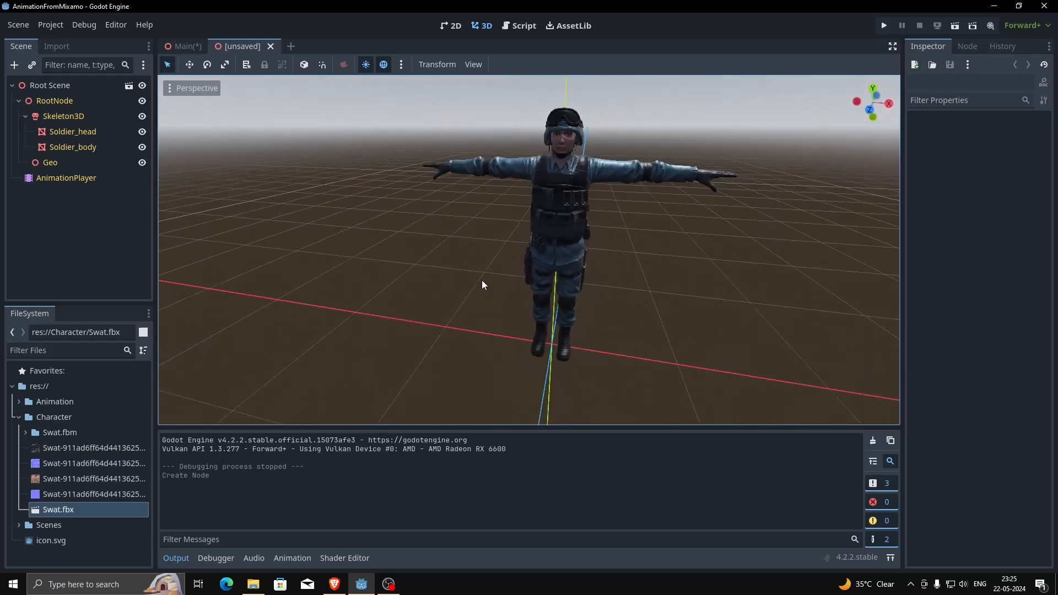
- Start saving the inherited scene and create a BaseCharacter folder for it inside the Character folder
key(ctrl+s)
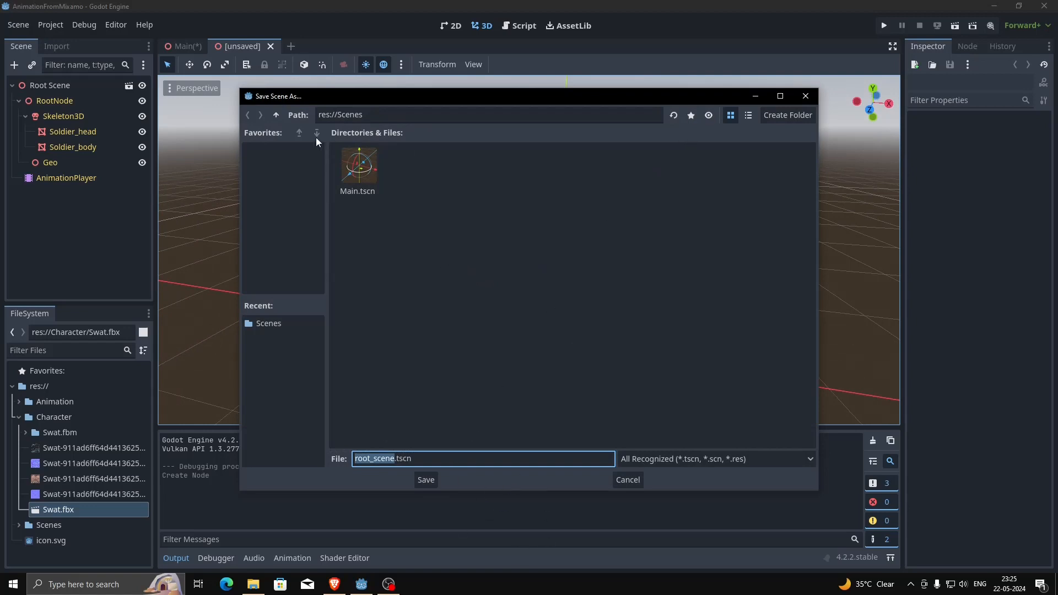
click(277, 115)
double_click(428, 174)
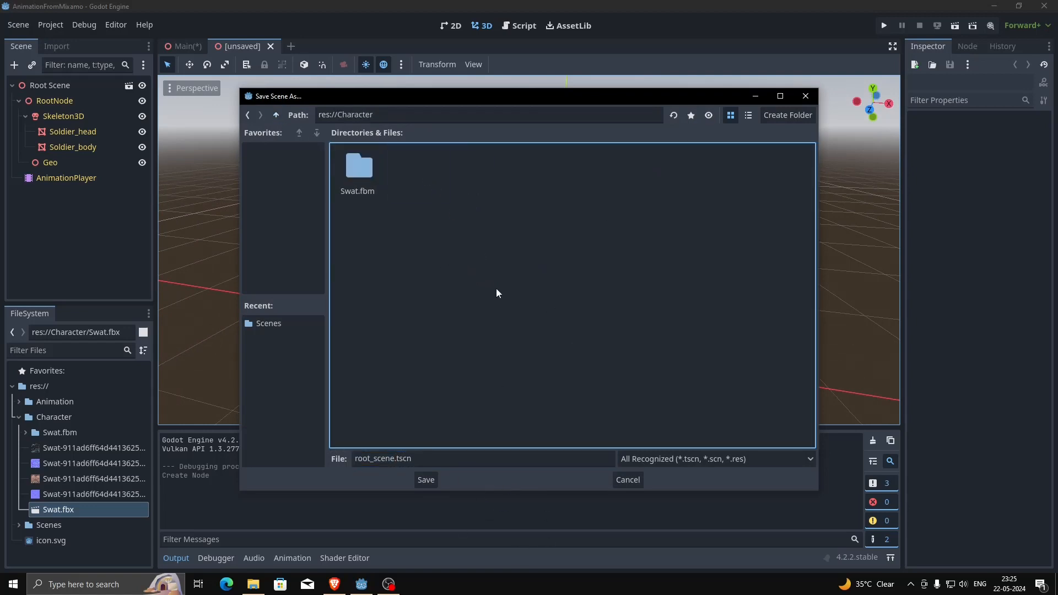
click(776, 115)
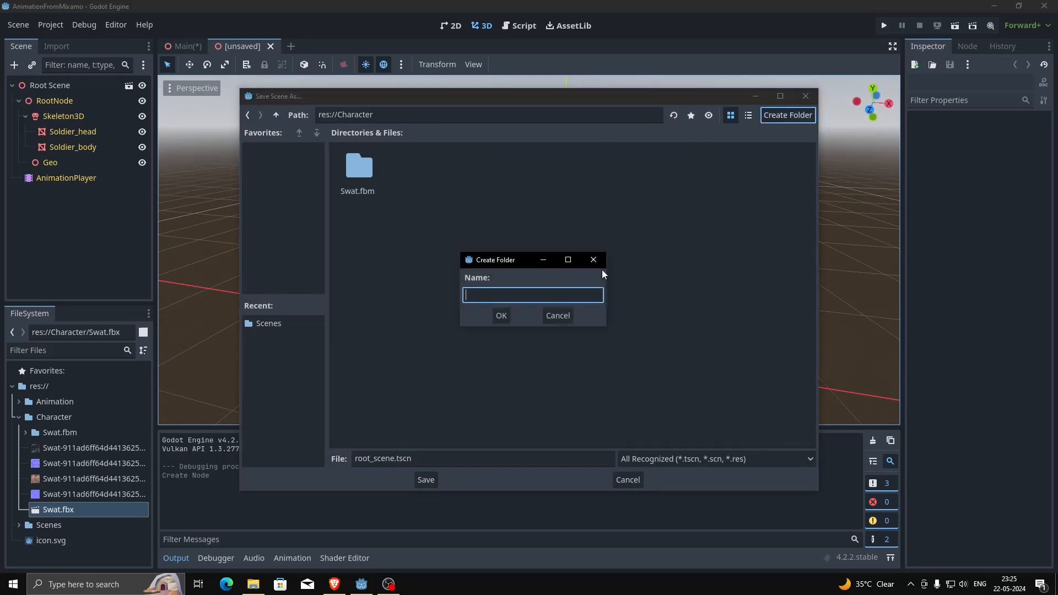
text(BaseCharacter)
key(Return)
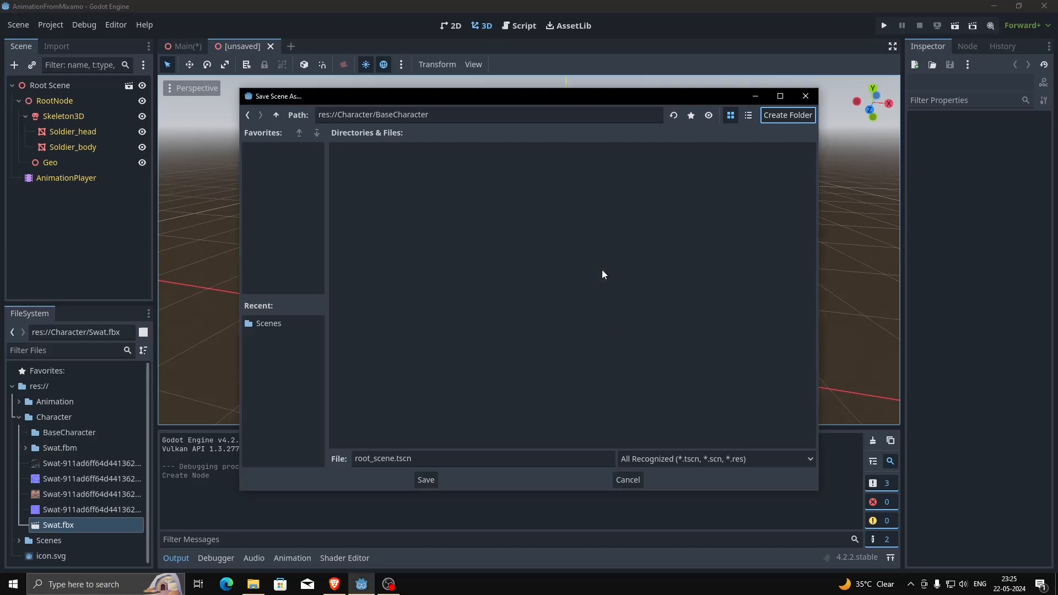
- Save the inherited scene as Mike.tscn in the BaseCharacter folder and list that folder's contents
click(424, 459)
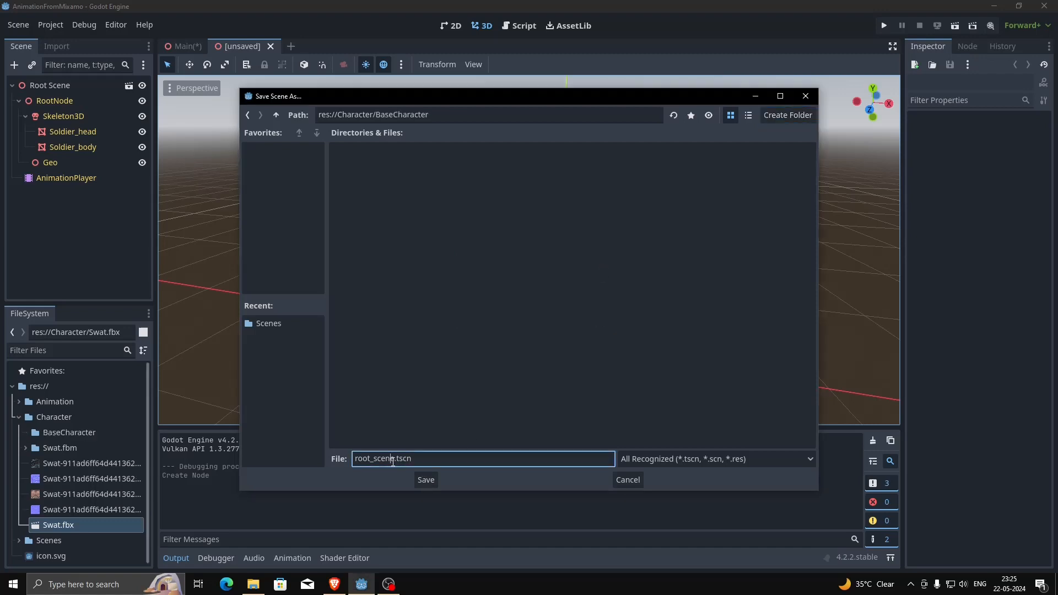
double_click(393, 460)
text(Mike)
key(Return)
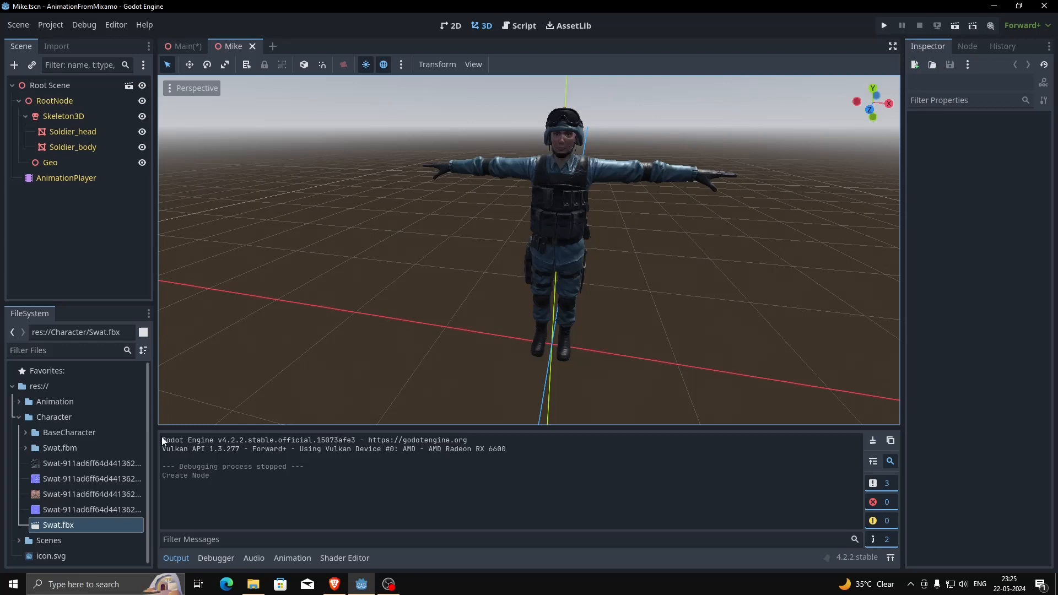
click(25, 433)
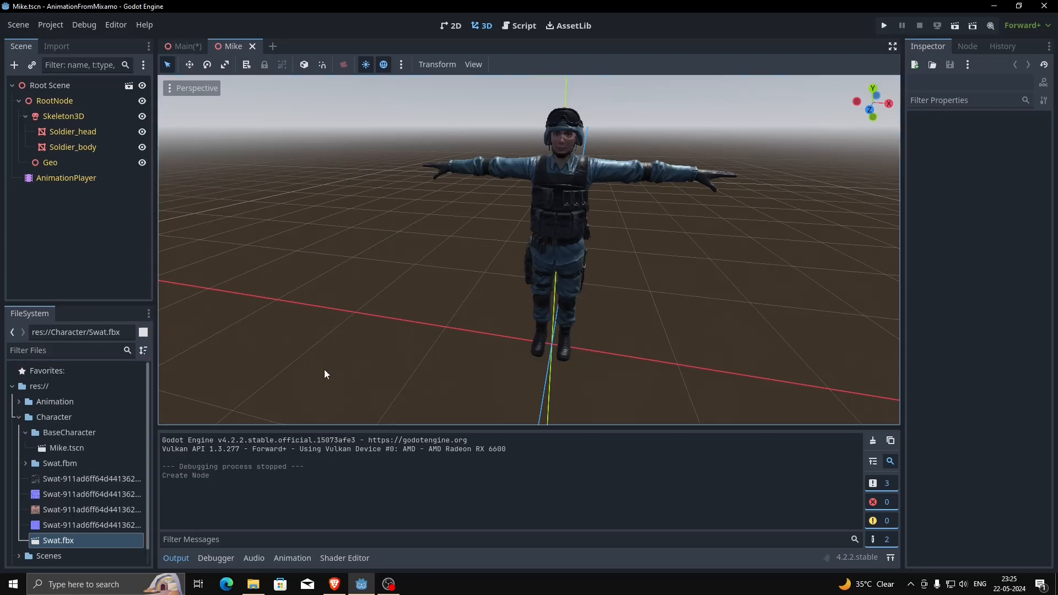
- Inspect the Mike scene's character and its AnimationPlayer, and save the scene
scroll(619, 223, up, 5)
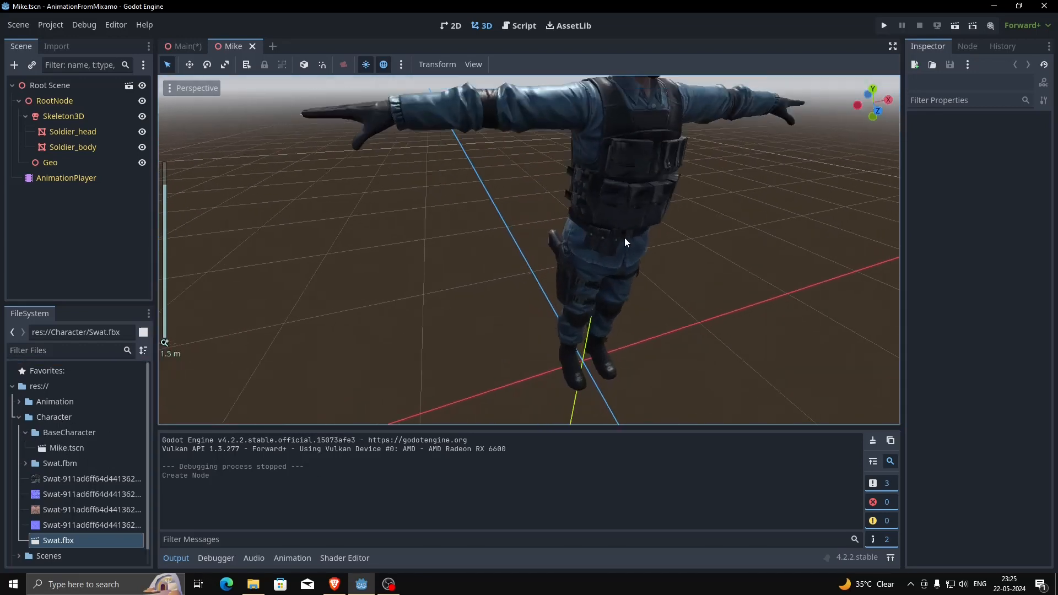
scroll(570, 244, down, 3)
click(91, 184)
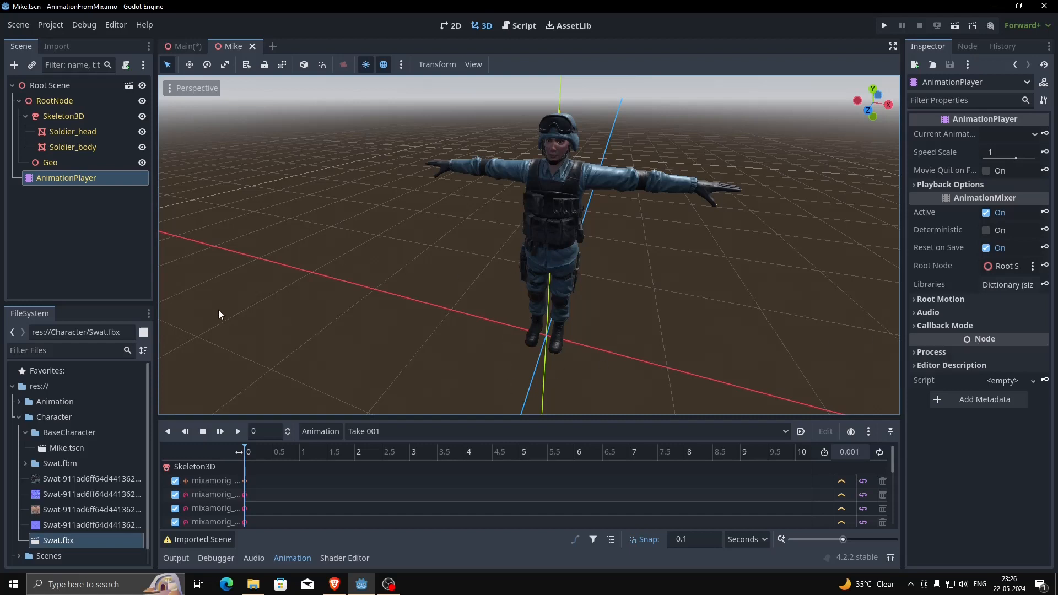
key(ctrl+s)
- Delete the original Swat Root Scene instance from the Main scene
click(183, 47)
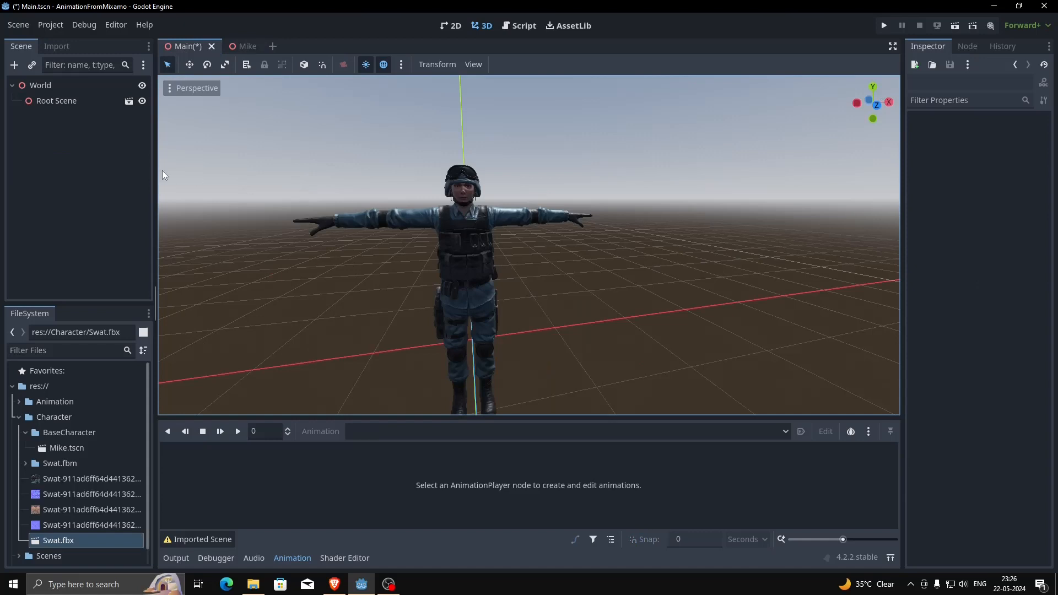
click(89, 100)
key(Delete)
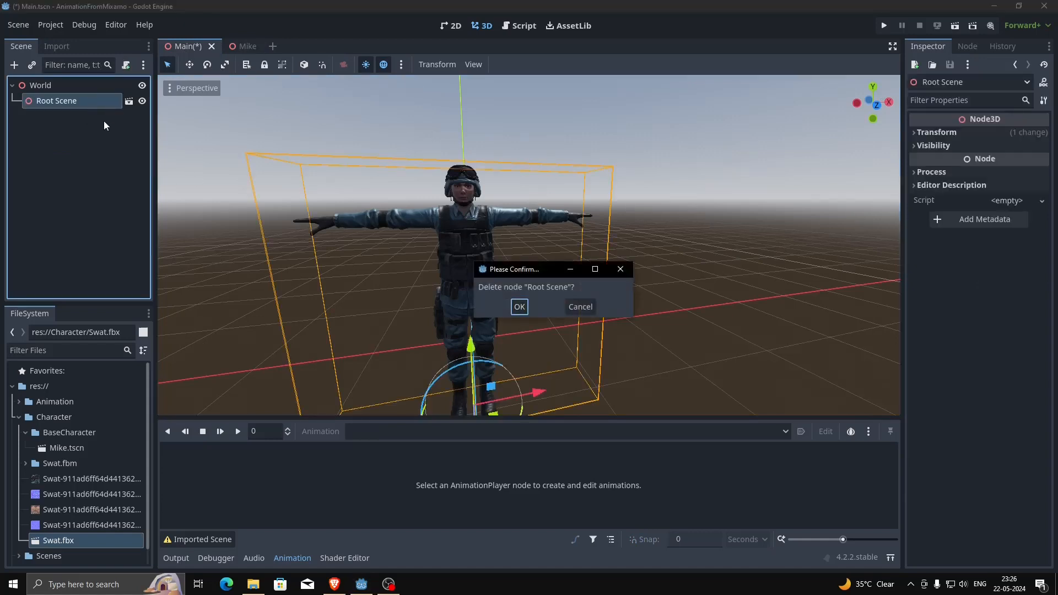
click(520, 307)
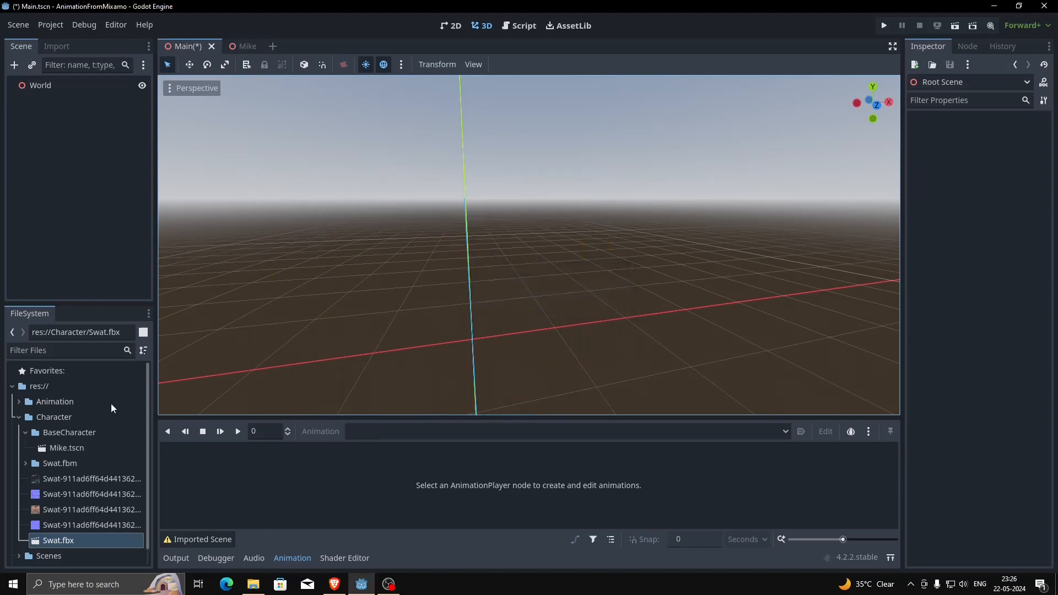
- Add Mike.tscn as a child of the World node in the Main scene, check its placement, and save the scene
drag(58, 450, 65, 87)
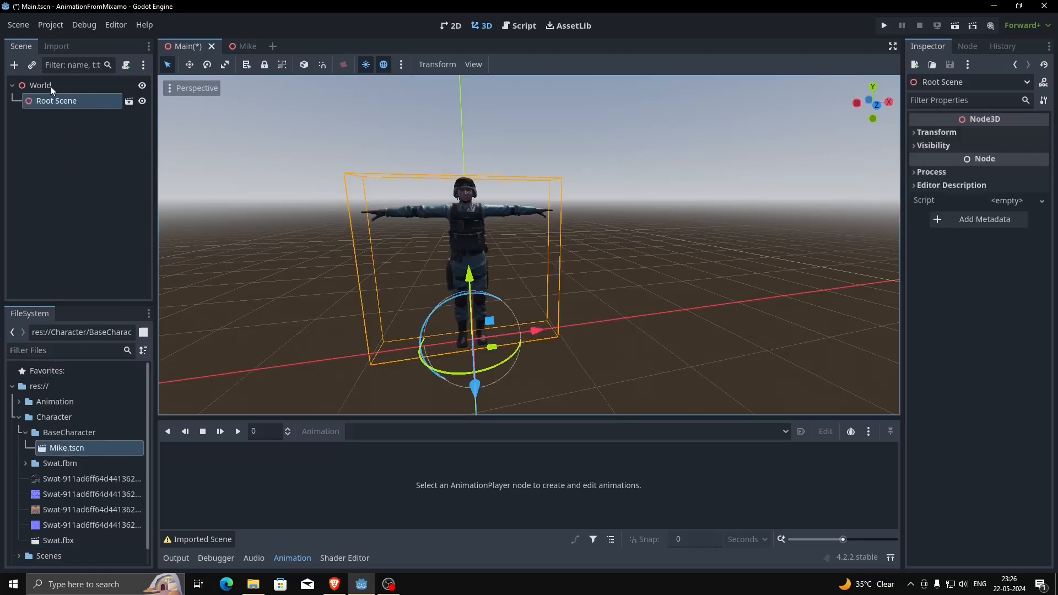
scroll(497, 238, up, 8)
middle_drag(448, 261, 389, 313)
scroll(505, 285, down, 8)
scroll(562, 257, up, 4)
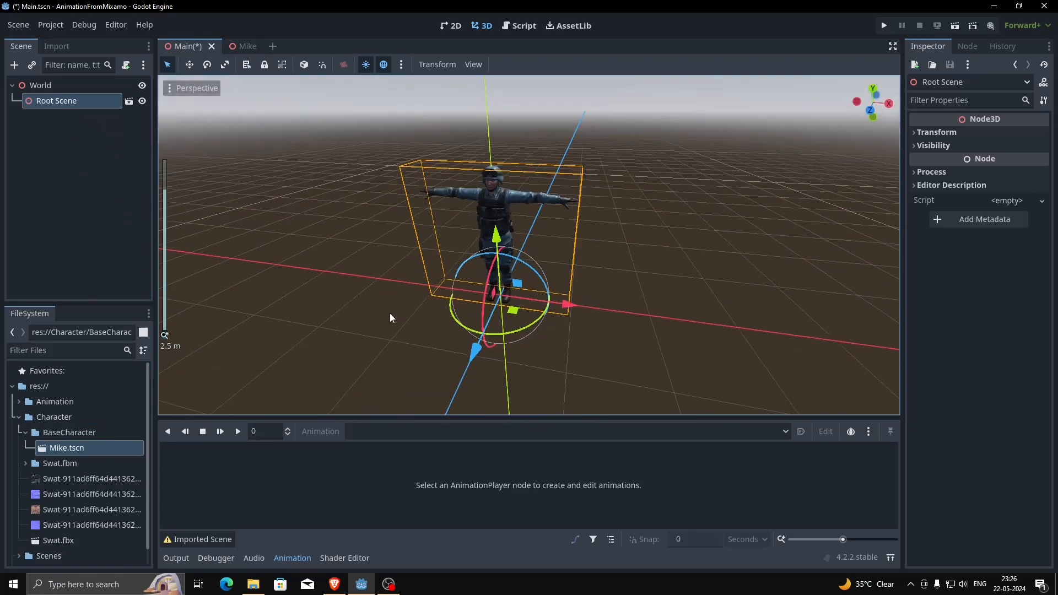
scroll(464, 310, up, 4)
middle_drag(473, 245, 491, 315)
scroll(531, 288, up, 3)
key(ctrl+s)
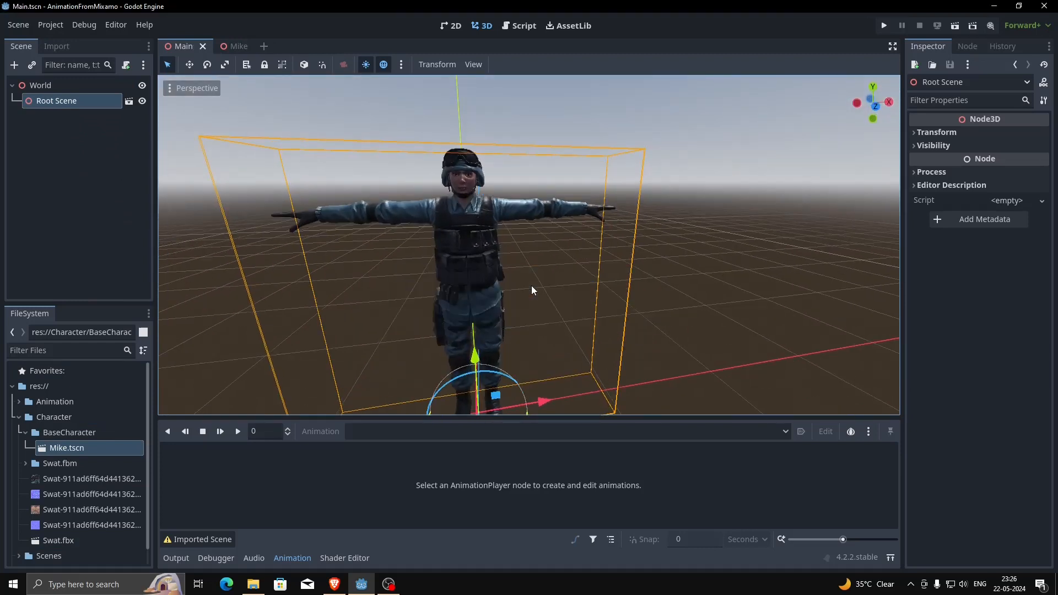
- Open the Mike scene from its instance in Main and view the character from the front
click(129, 101)
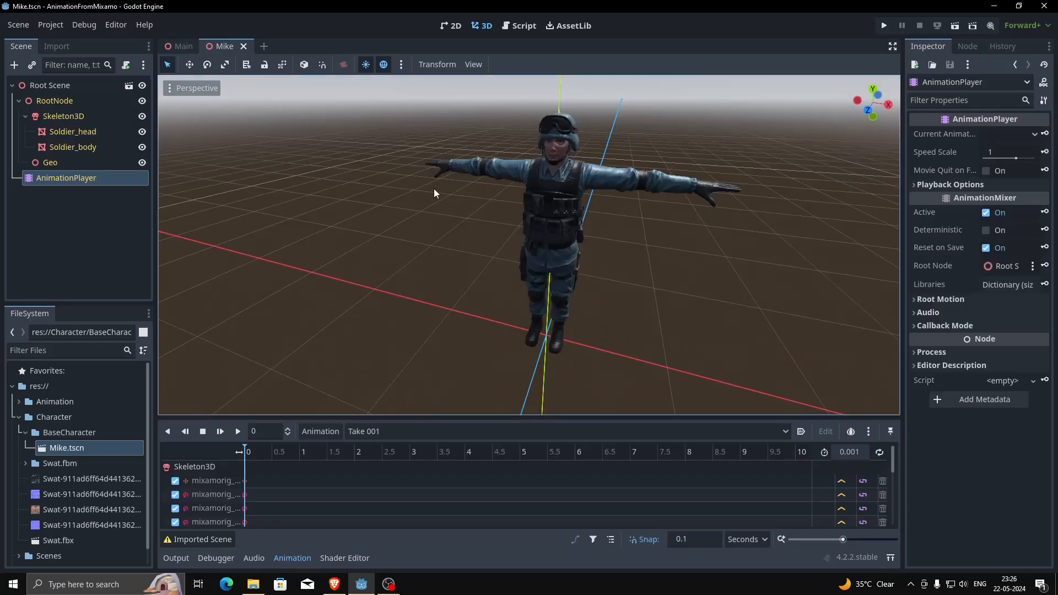
scroll(567, 256, up, 5)
middle_drag(583, 240, 597, 258)
scroll(567, 256, down, 4)
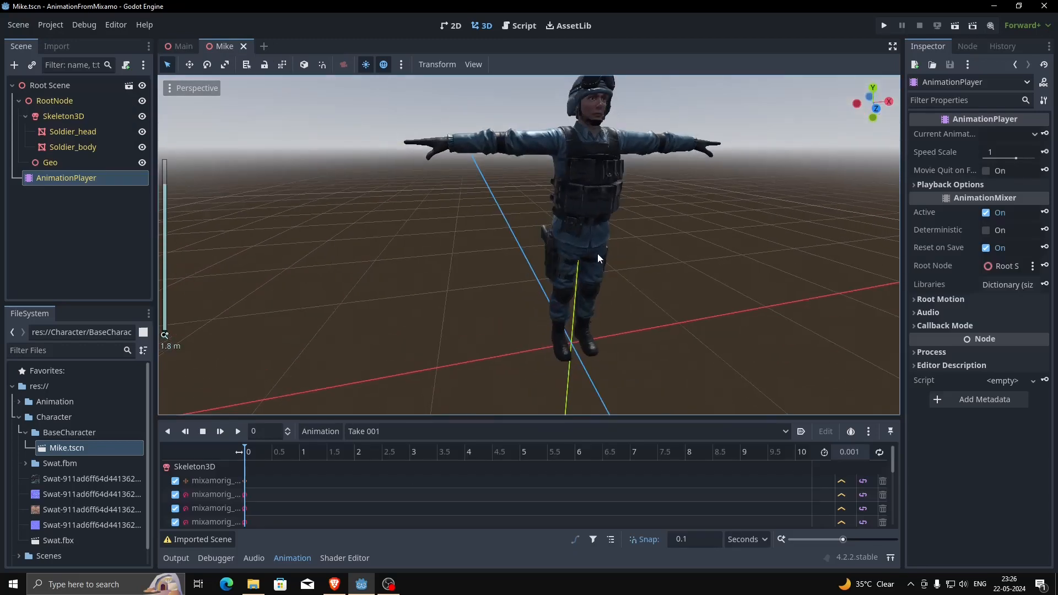
scroll(538, 276, down, 2)
mouse_move(537, 276)
middle_down()
mouse_move(546, 273)
mouse_move(526, 275)
middle_up()
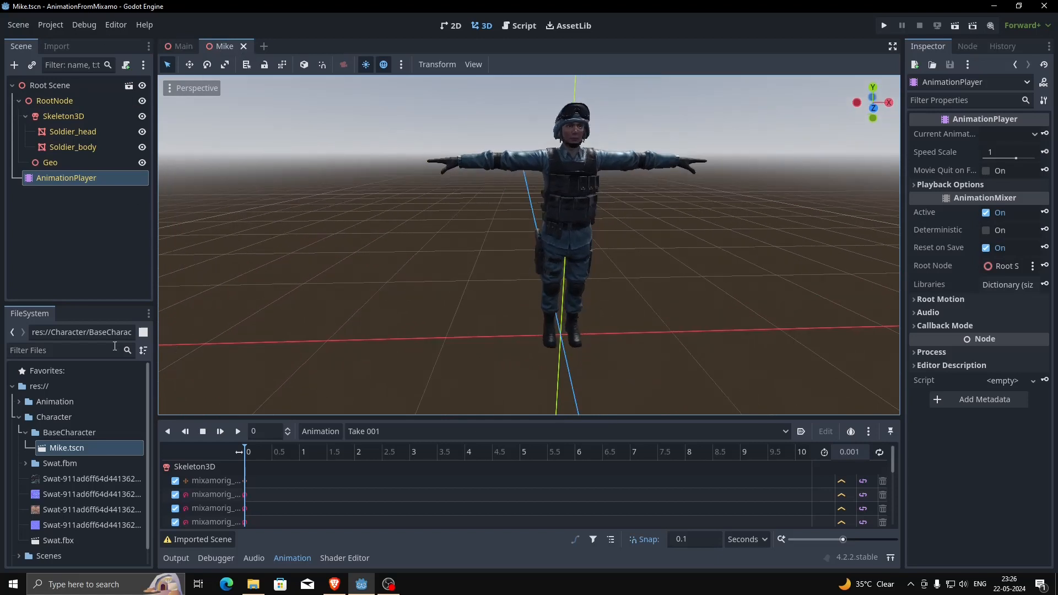
- Open the advanced import settings of Idle.fbx and set the mixamo_com animation's loop mode to Linear
click(20, 402)
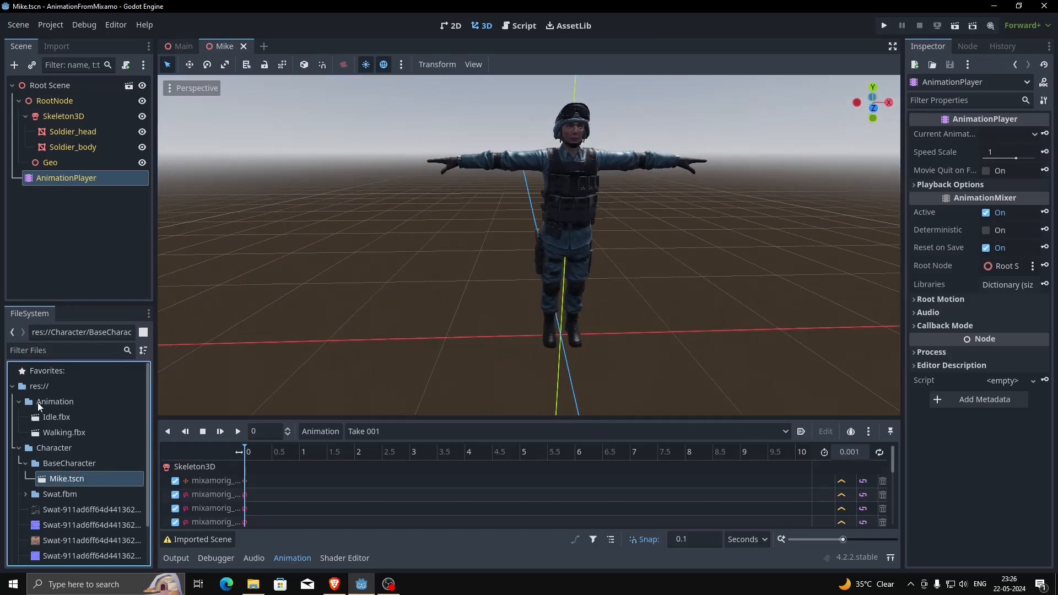
click(50, 419)
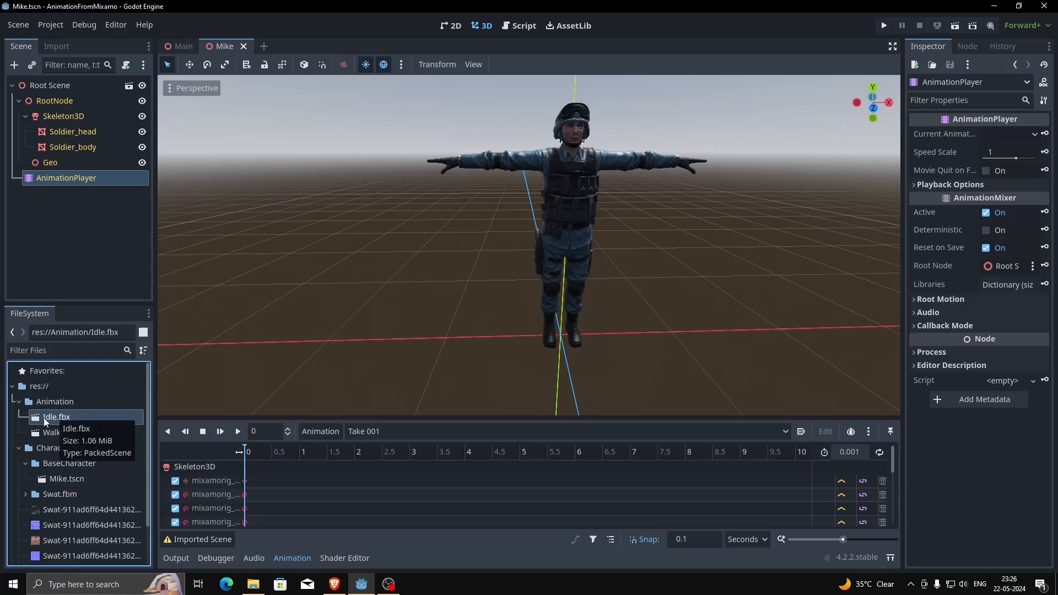
double_click(44, 418)
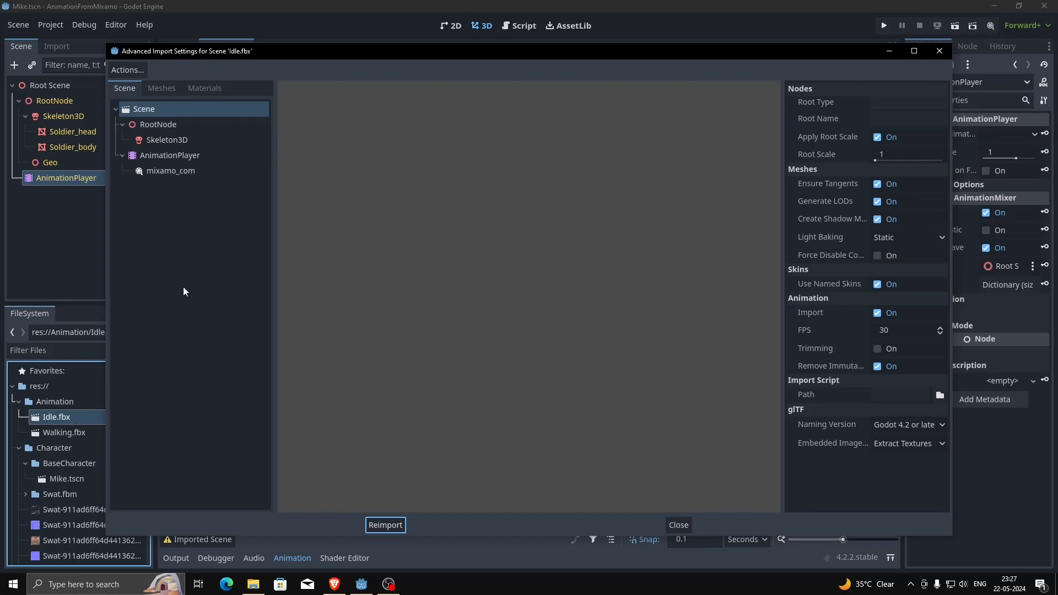
click(189, 173)
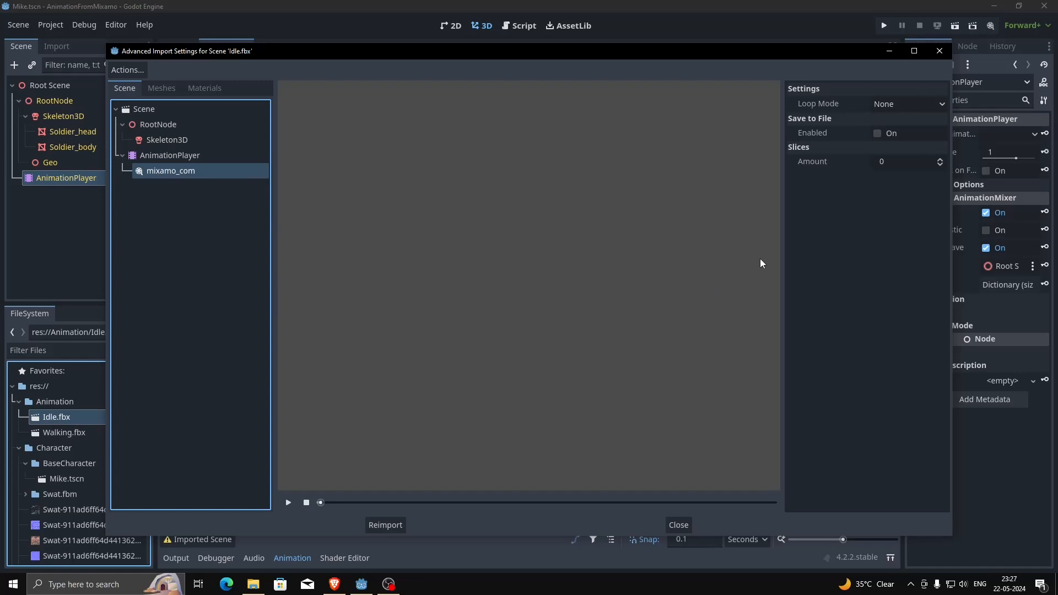
click(899, 104)
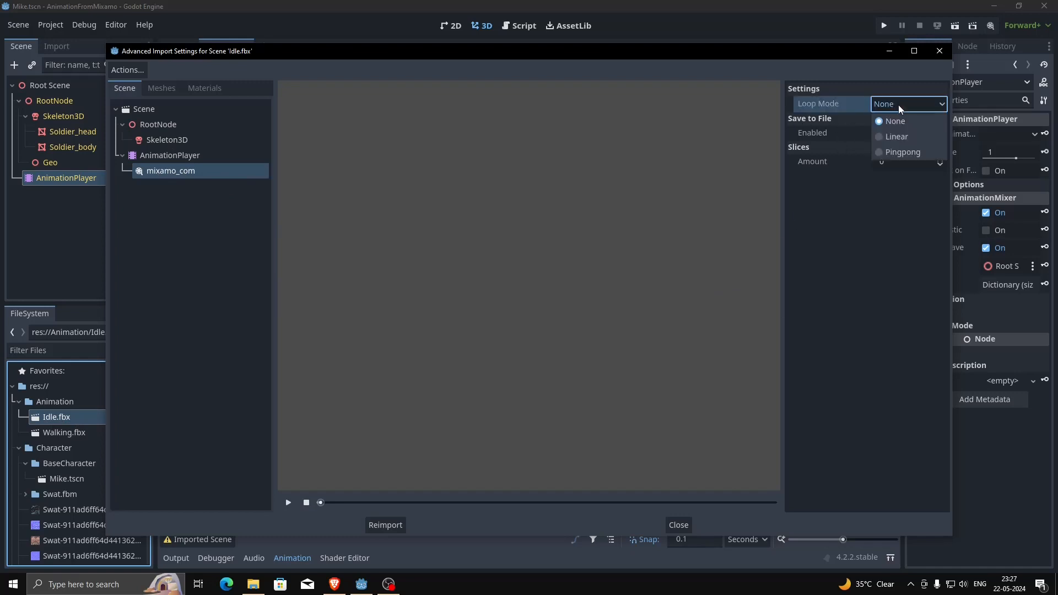
click(898, 140)
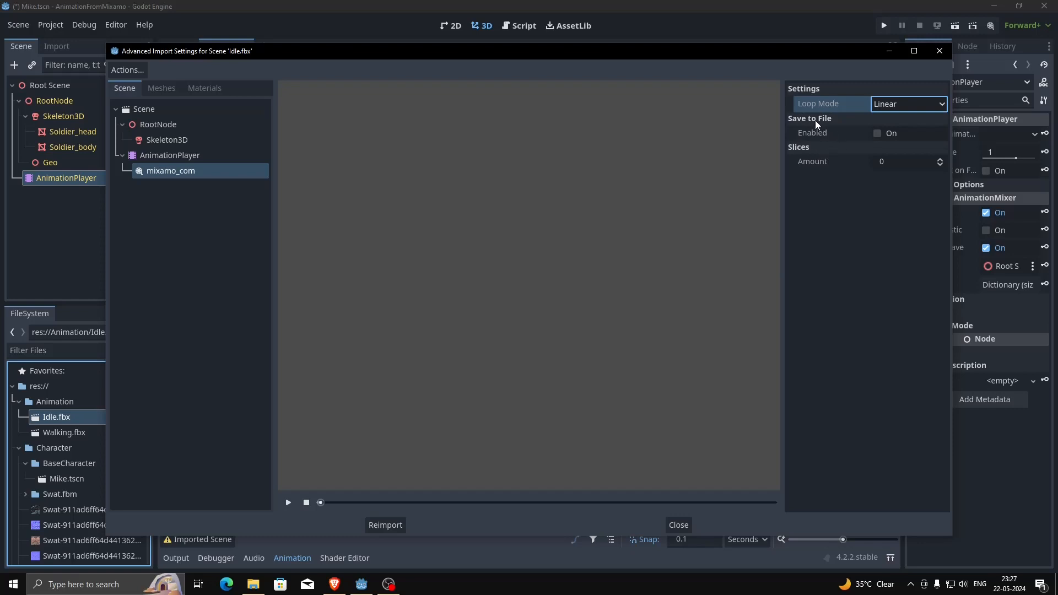
- Enable saving the idle animation to a file and create a Clips folder inside the Animation folder for it
click(876, 134)
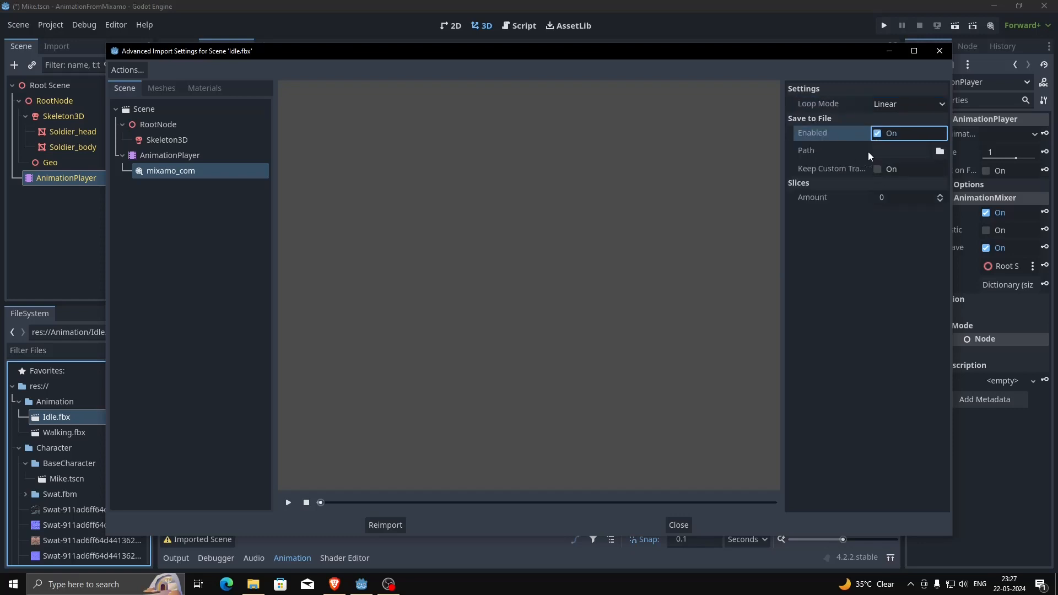
click(941, 153)
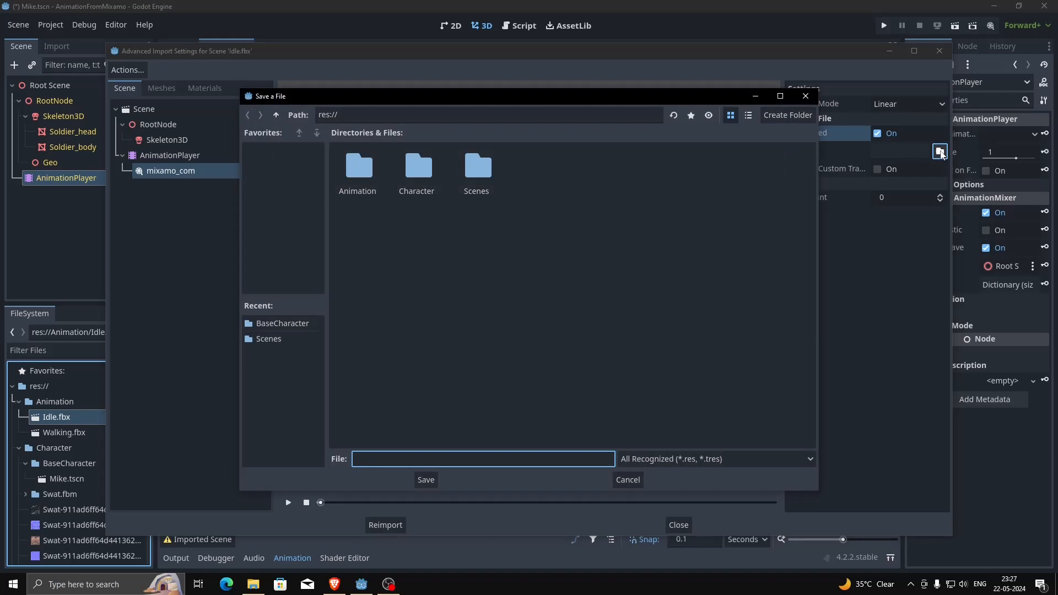
double_click(360, 171)
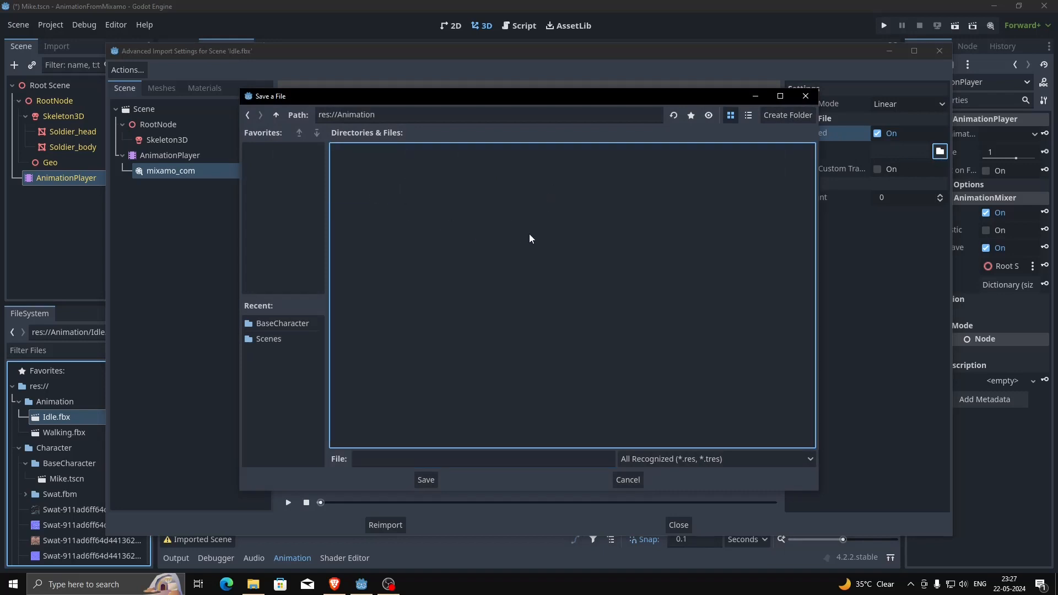
click(767, 117)
text(Clips)
key(Return)
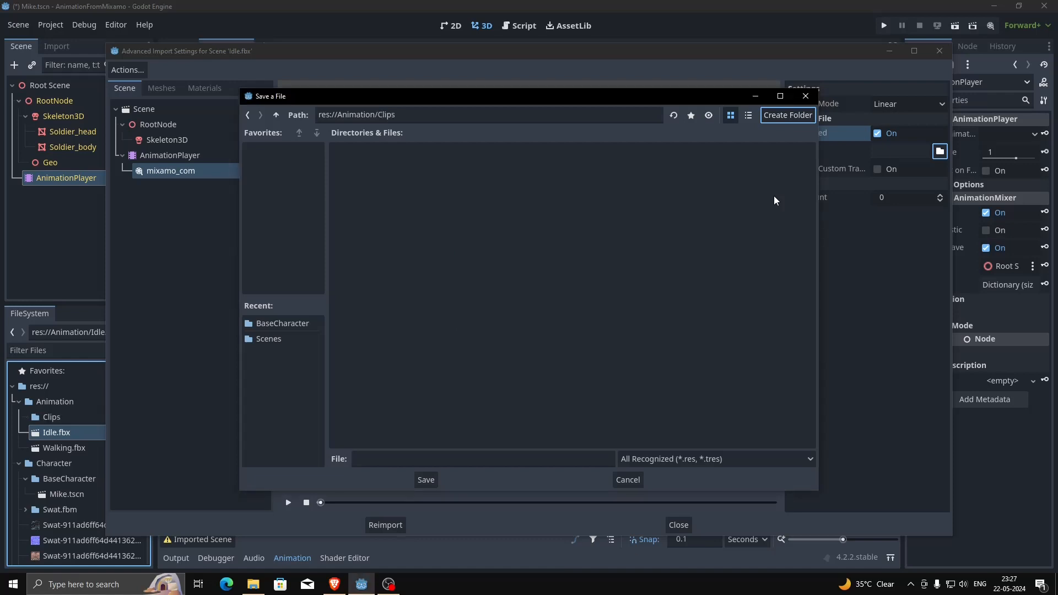
- Set the idle animation's save path to Idle.res in the Clips folder, reimport Idle.fbx, and check the folder for the clip
click(401, 457)
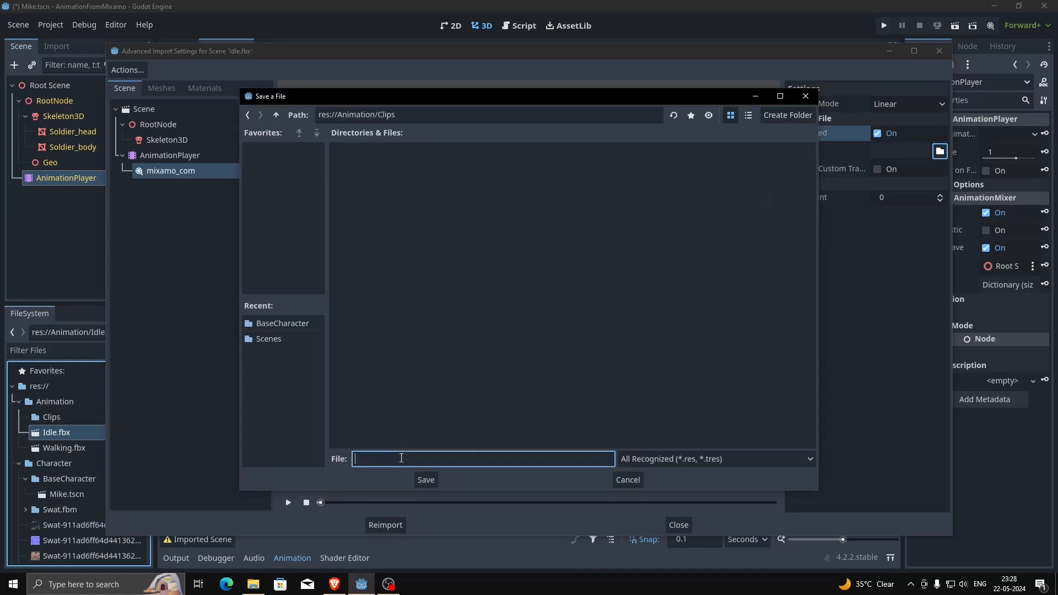
text(Idle)
key(Return)
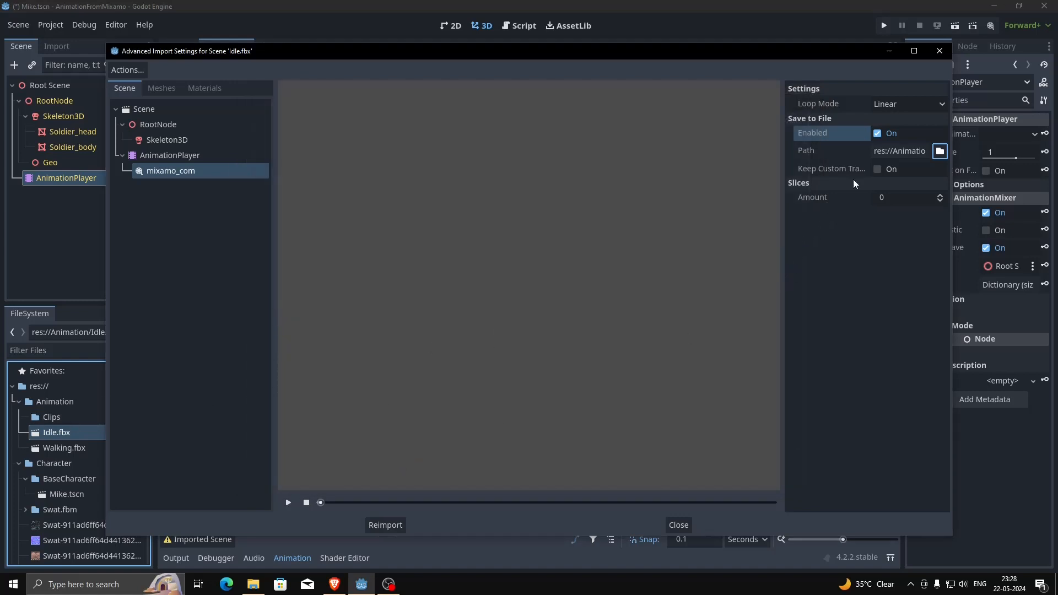
click(916, 154)
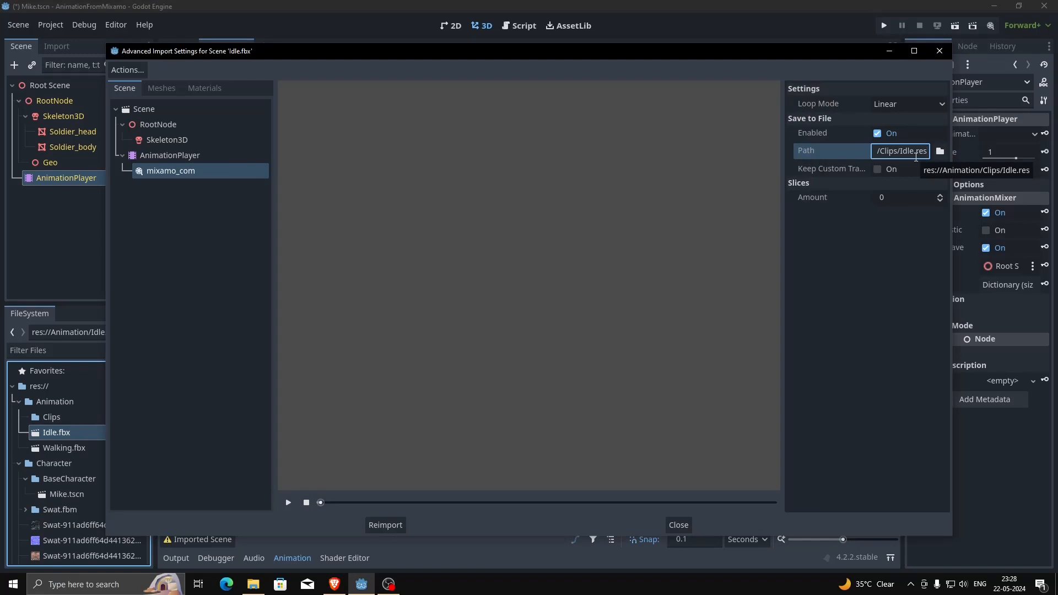
click(385, 525)
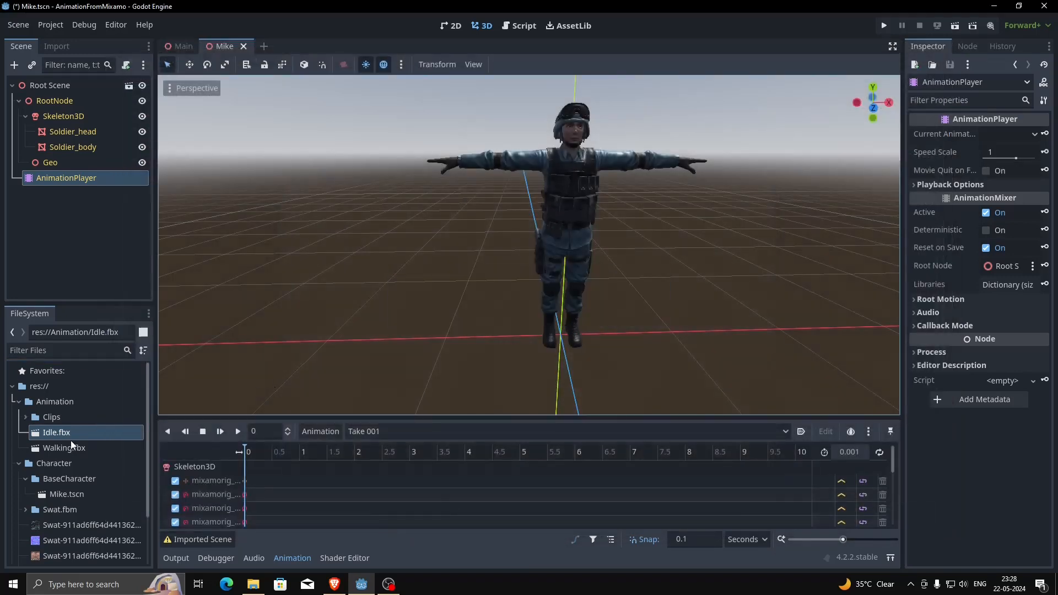
click(24, 417)
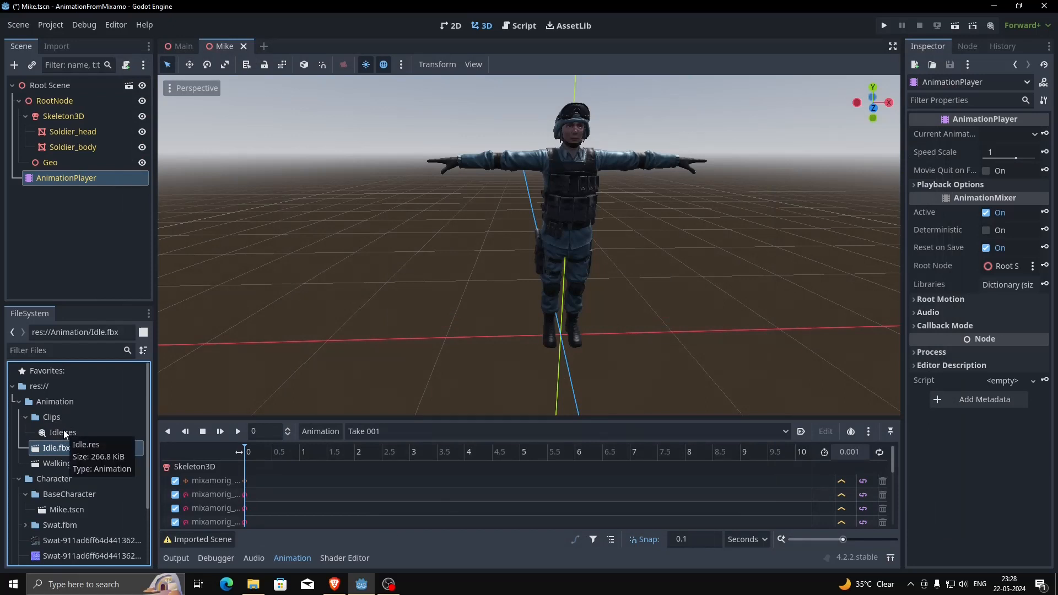
- Open the advanced import settings of Walking.fbx and set the mixamo_com animation's loop mode to Linear
double_click(52, 465)
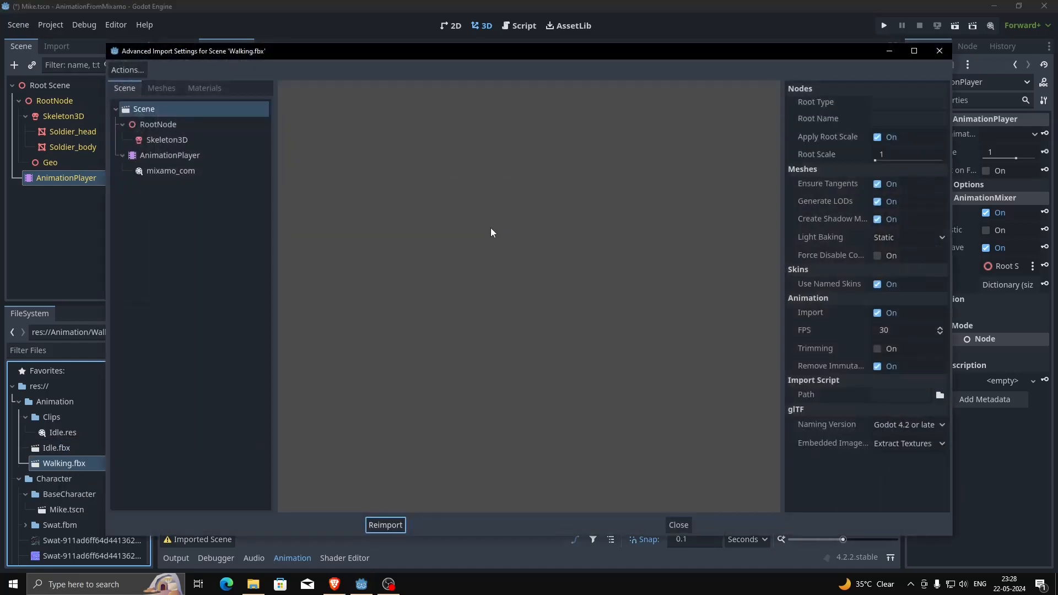
click(188, 171)
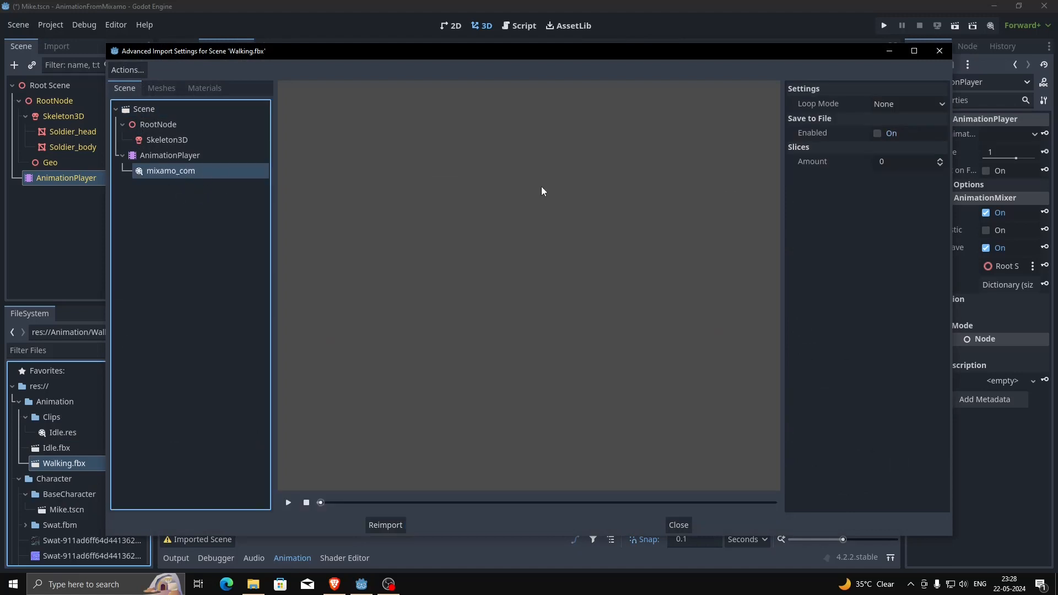
click(881, 105)
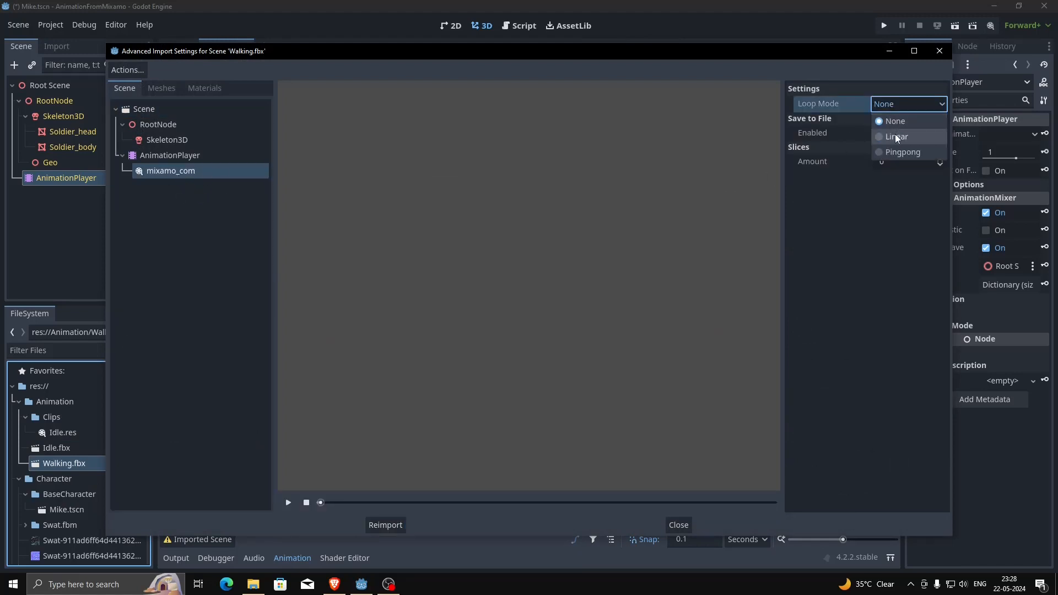
click(894, 137)
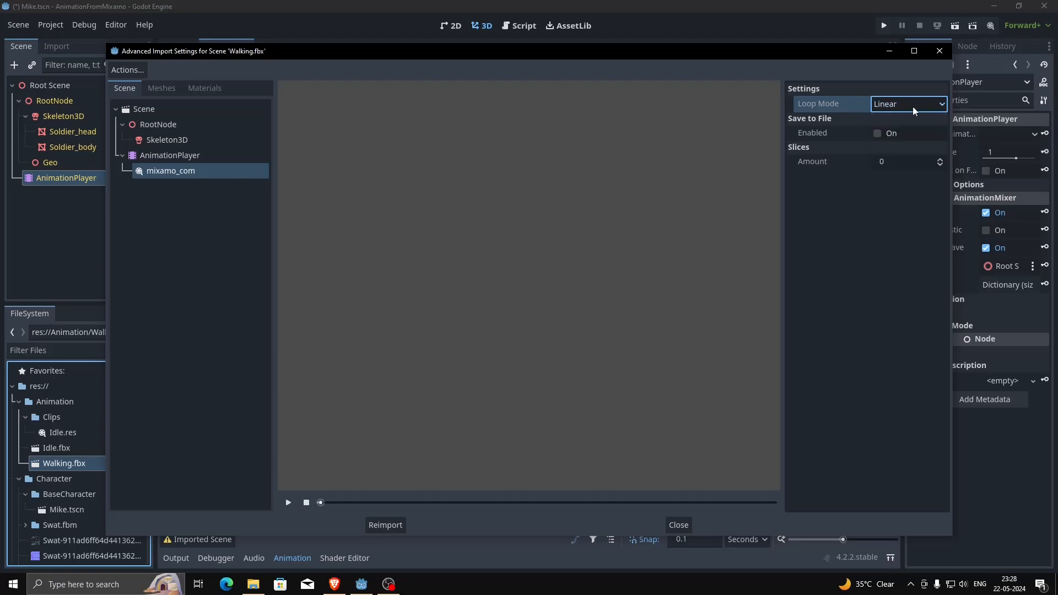
- Enable saving the walking animation to a file named Walking in the Animation/Clips folder and reimport Walking.fbx
click(878, 133)
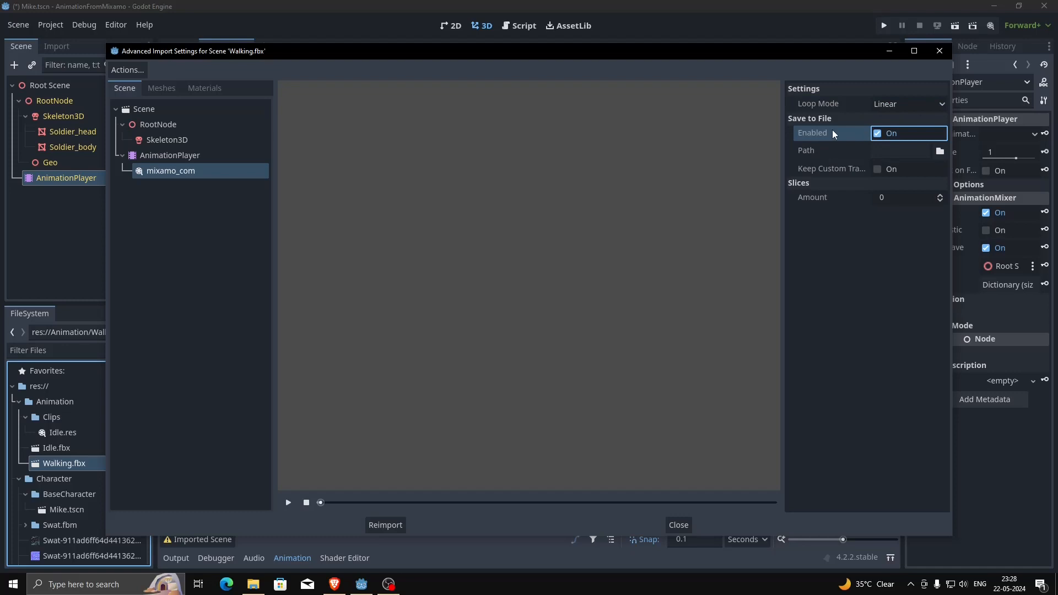
click(940, 152)
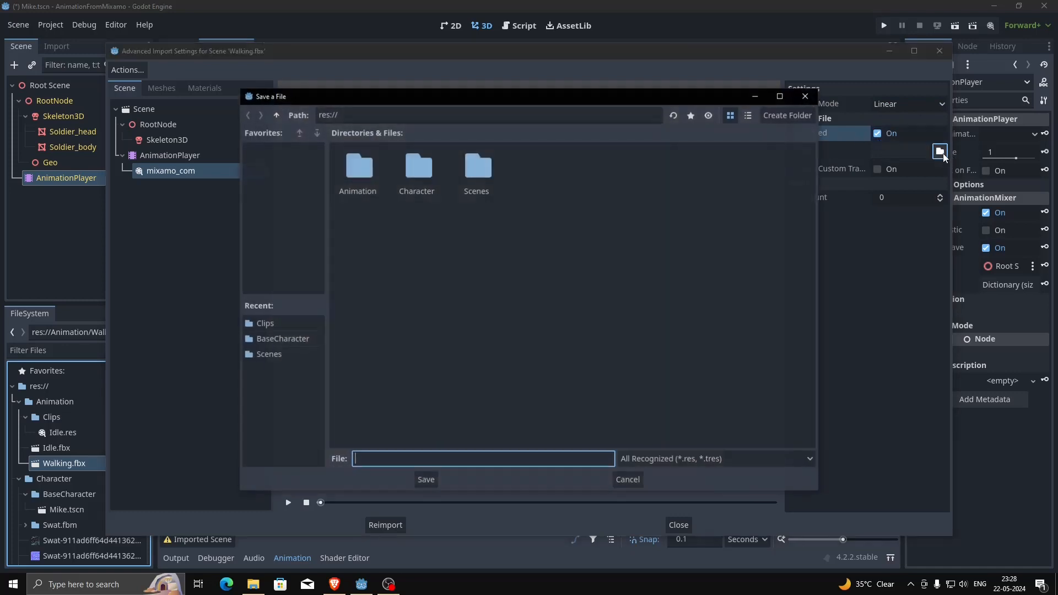
double_click(380, 185)
double_click(380, 186)
click(412, 459)
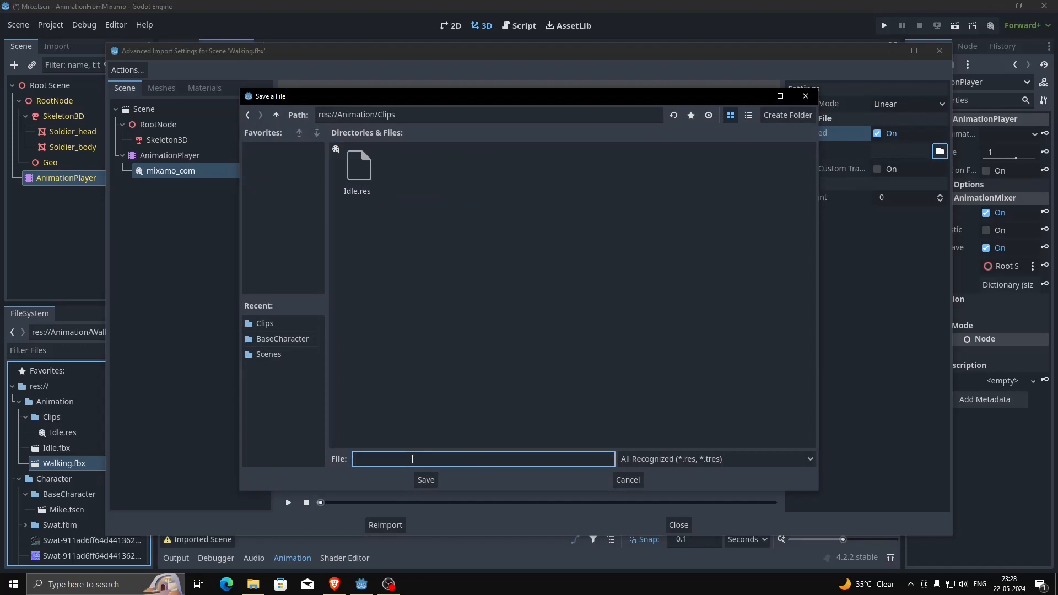
text(Walking)
click(421, 476)
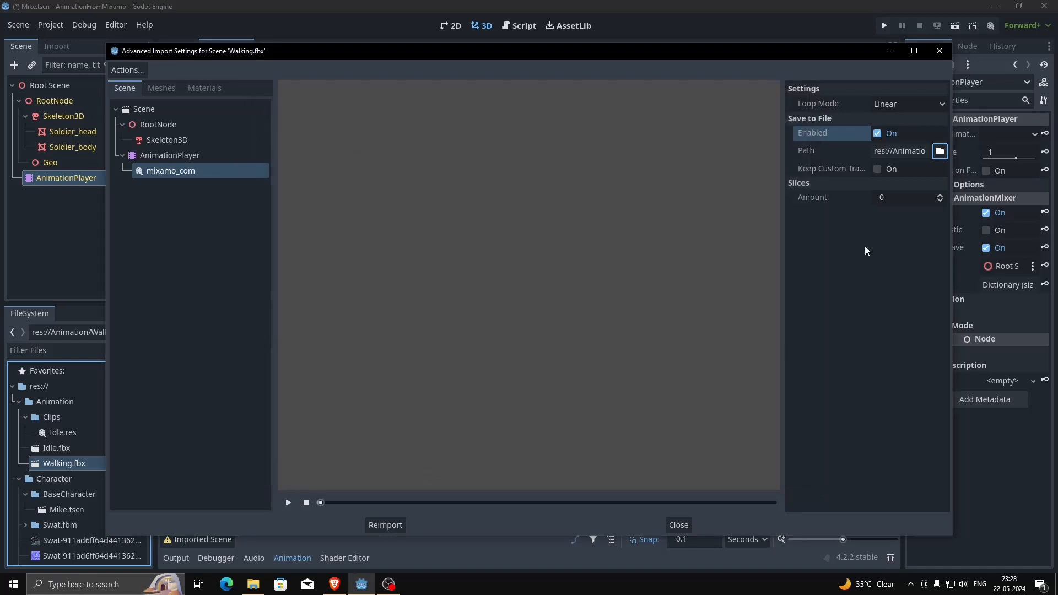
click(385, 525)
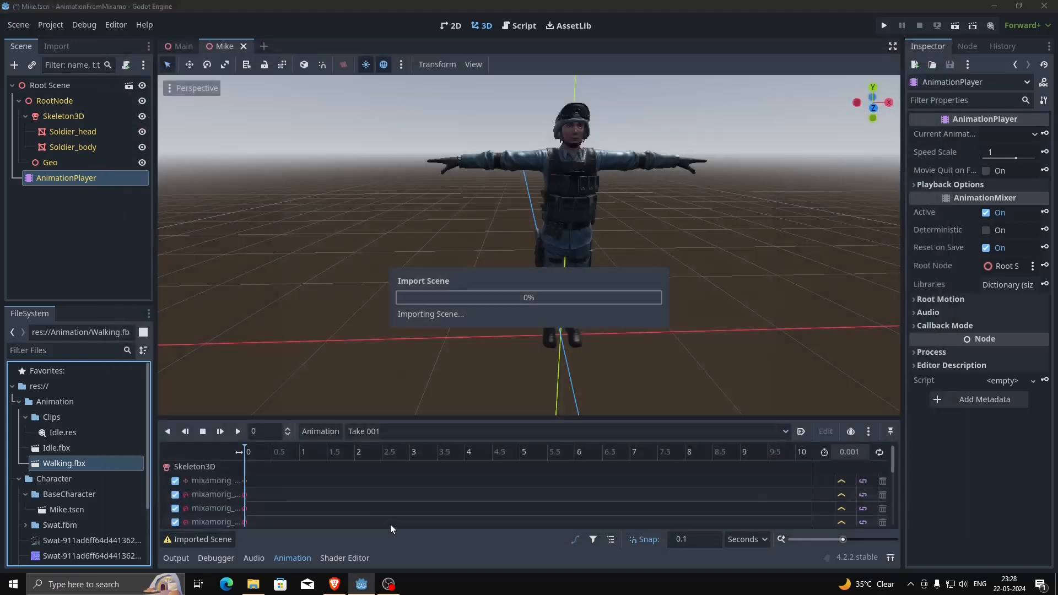
- Delete Idle.fbx and Walking.fbx from the Animation folder and check the extracted clips in the Clips folder
click(25, 417)
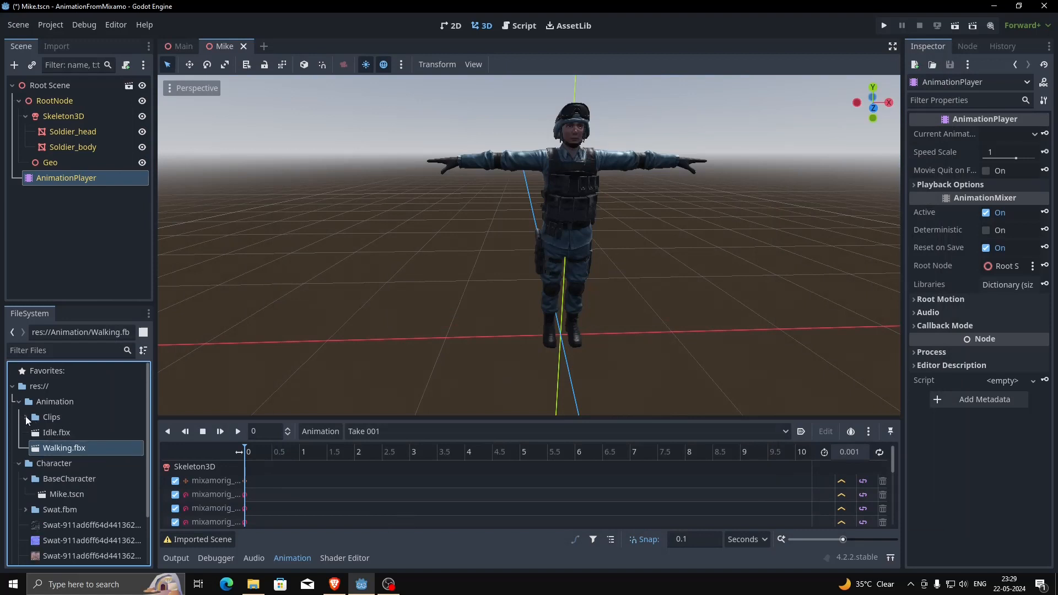
click(56, 434)
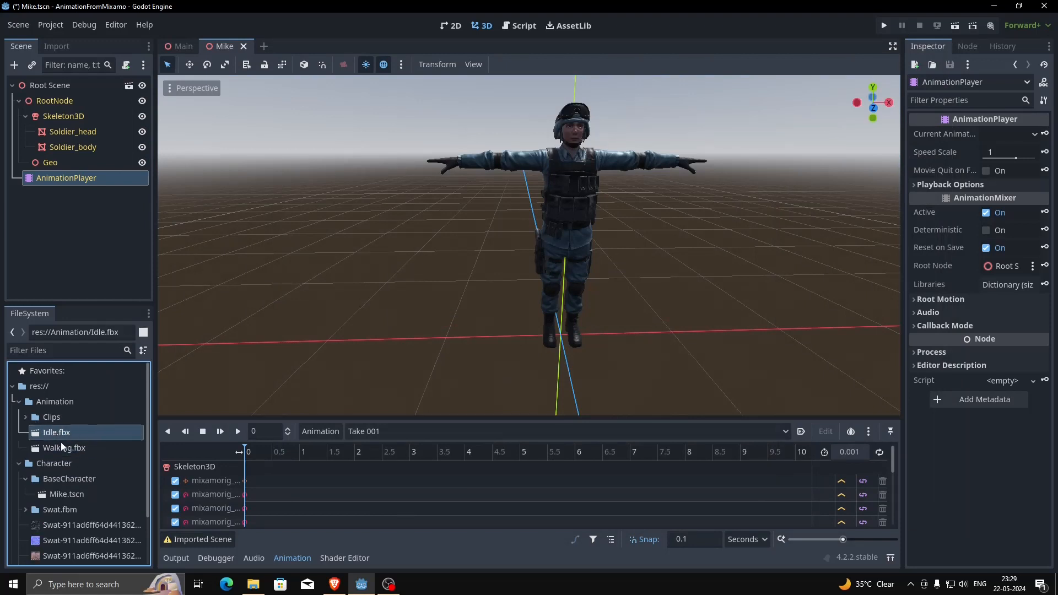
key(Delete)
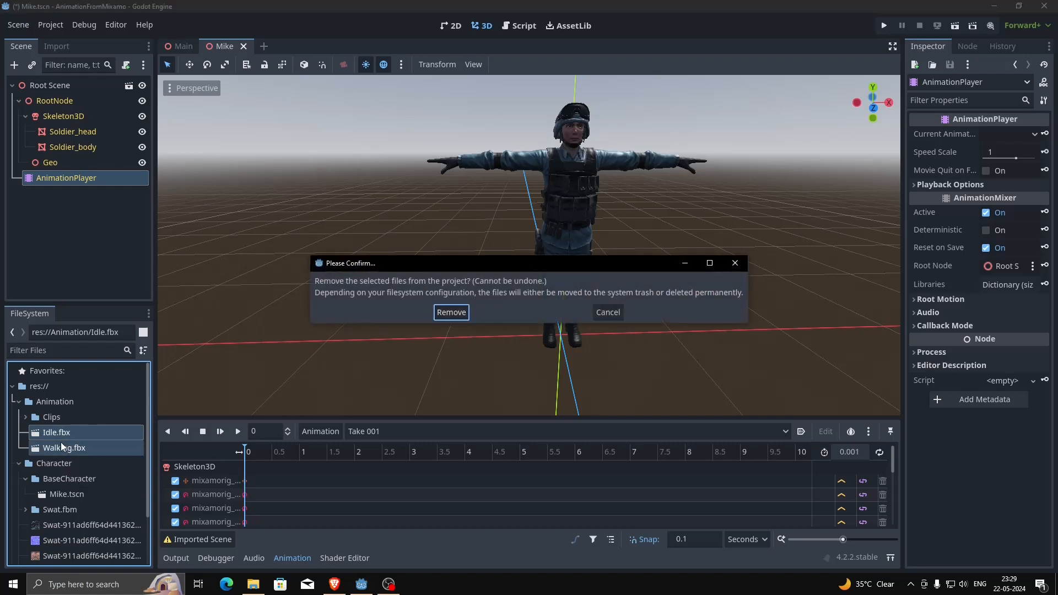
key(Return)
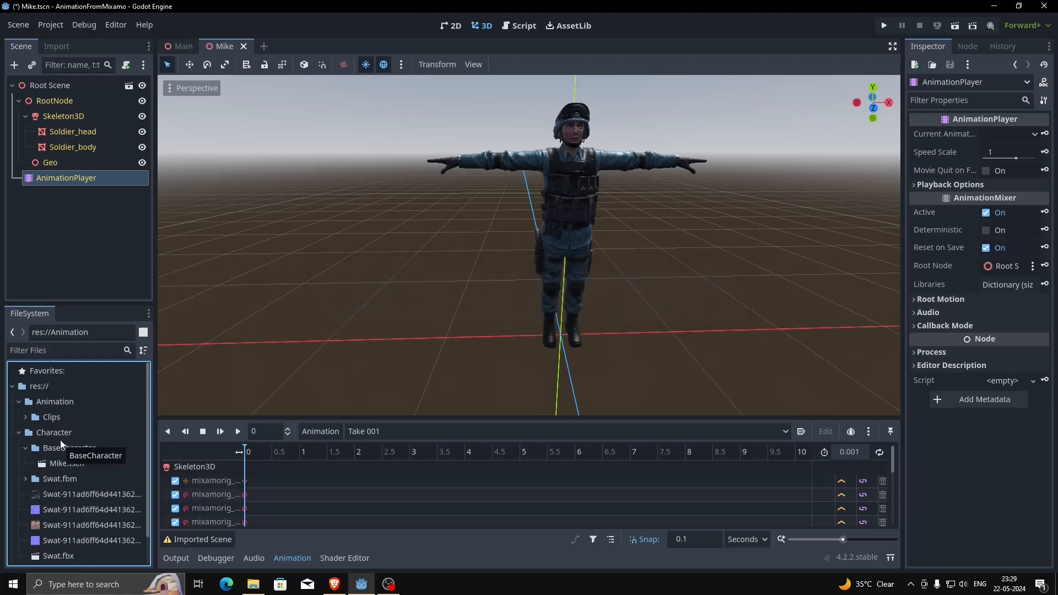
click(26, 417)
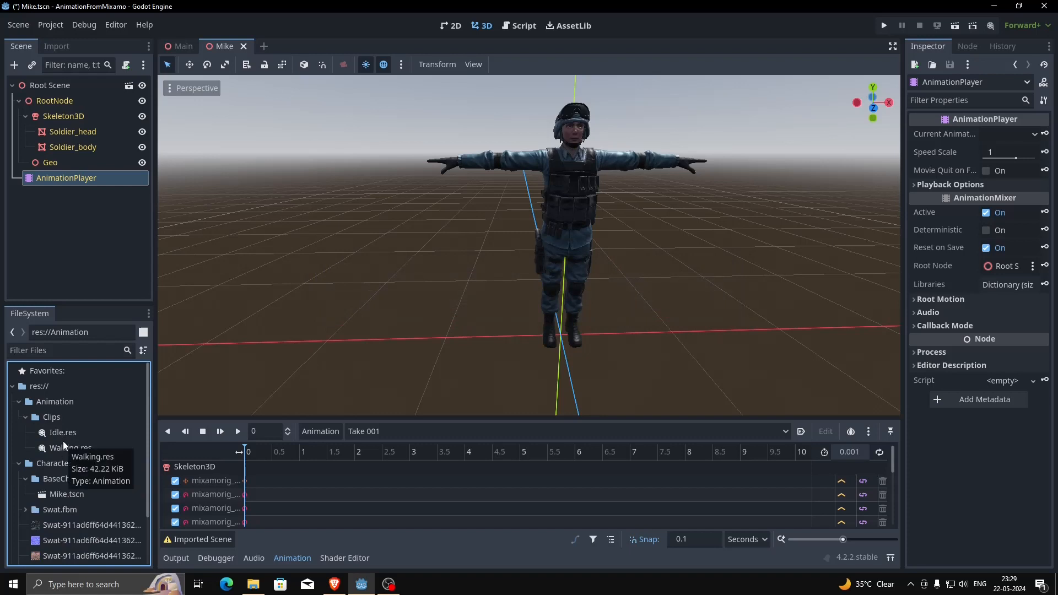
click(30, 417)
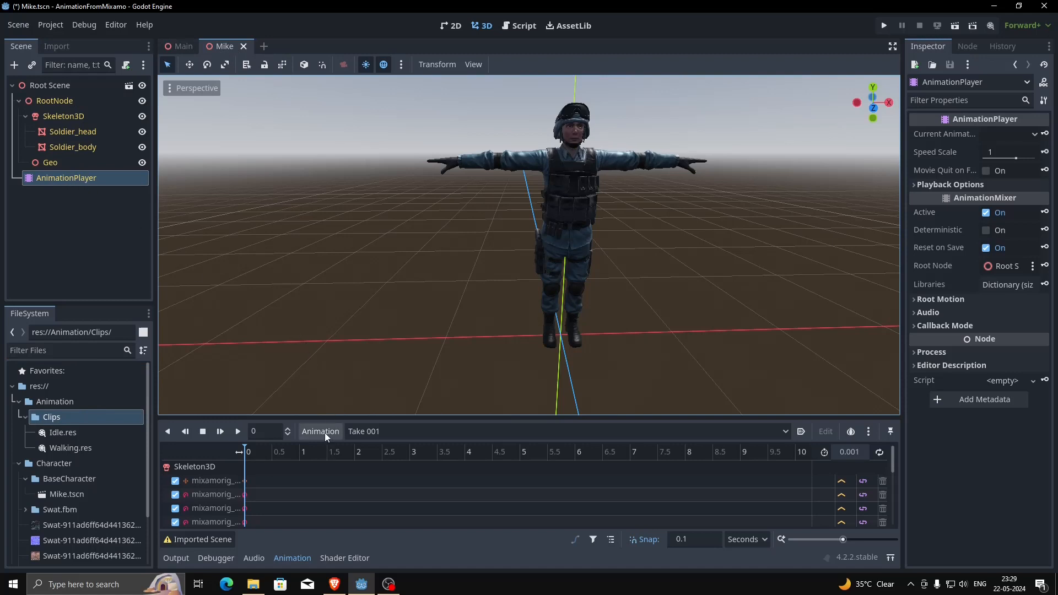
- Enlarge the animation editor so that more of the AnimationPlayer's tracks fit below the 3D view
click(295, 559)
click(299, 560)
click(284, 555)
click(285, 558)
drag(445, 419, 408, 343)
- Open the AnimationPlayer's library manager and remove the Global library with its Take 001 and mixamo_com animations
click(321, 356)
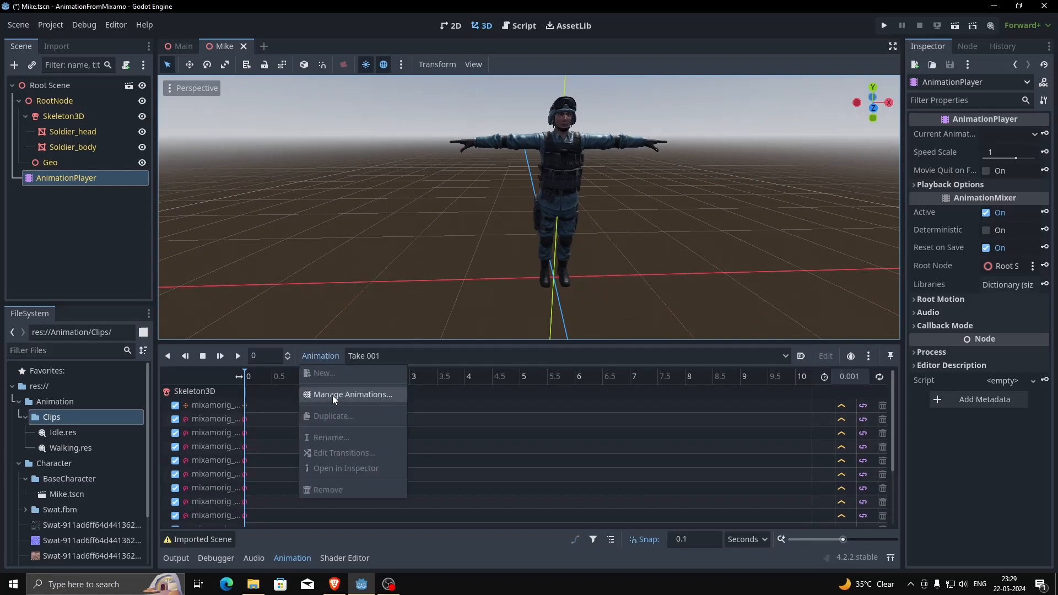
click(332, 395)
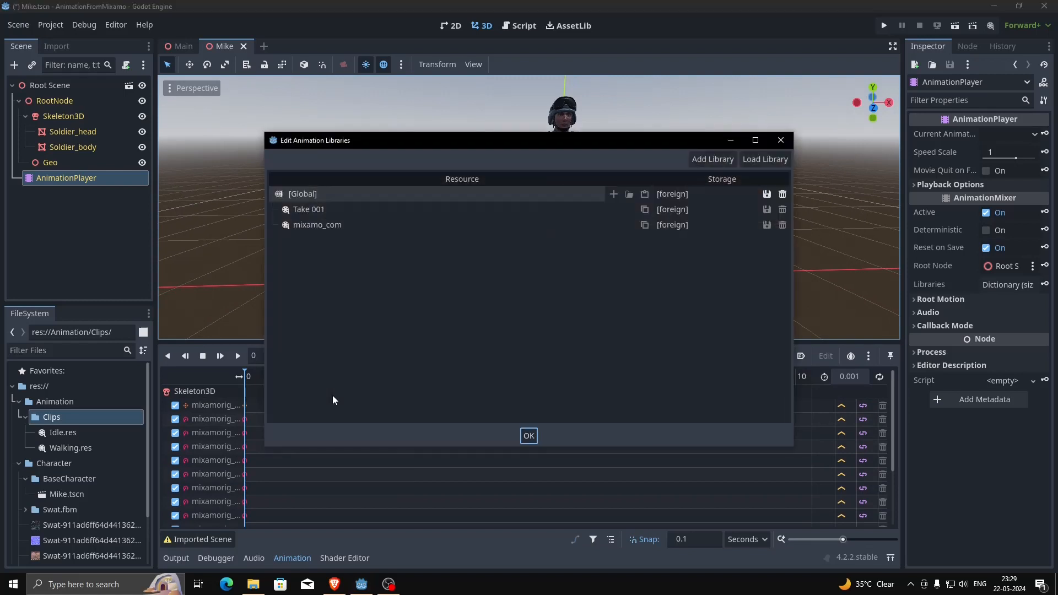
click(400, 209)
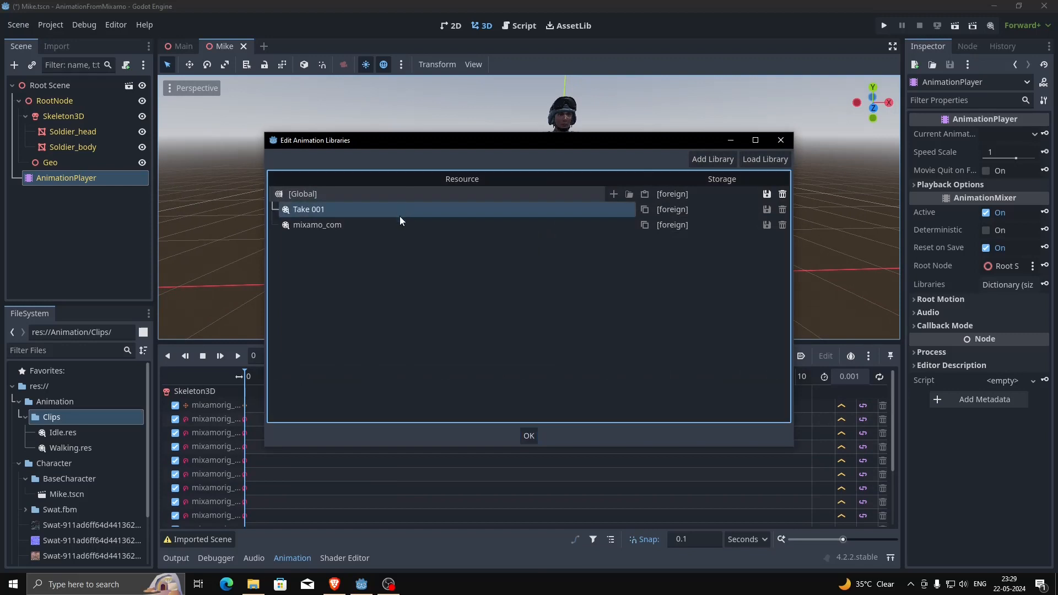
click(399, 224)
click(397, 209)
click(782, 194)
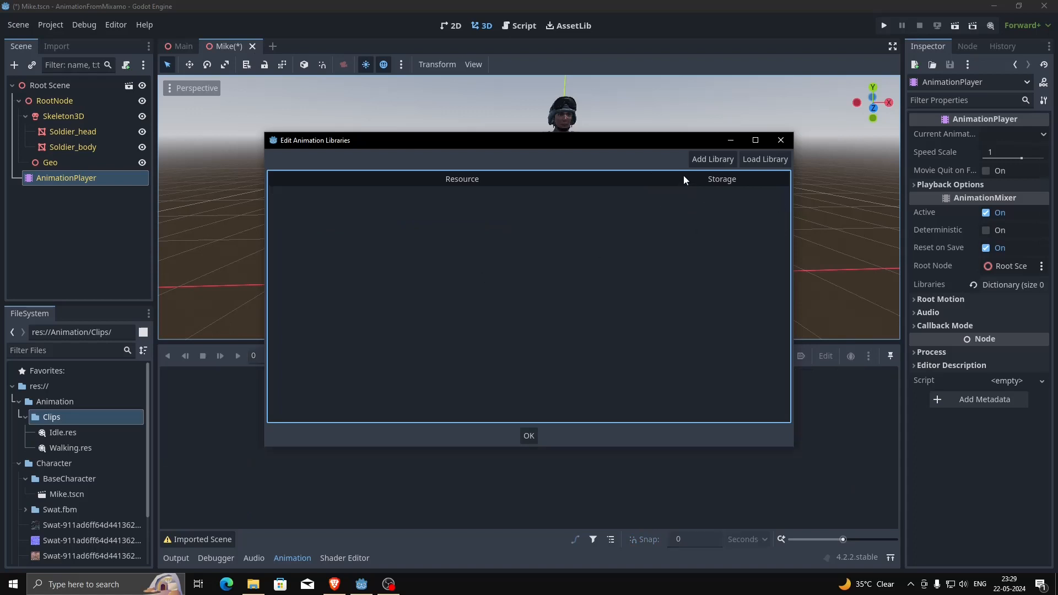
- Add a new animation library named DefaultAnimations to the AnimationPlayer
click(696, 160)
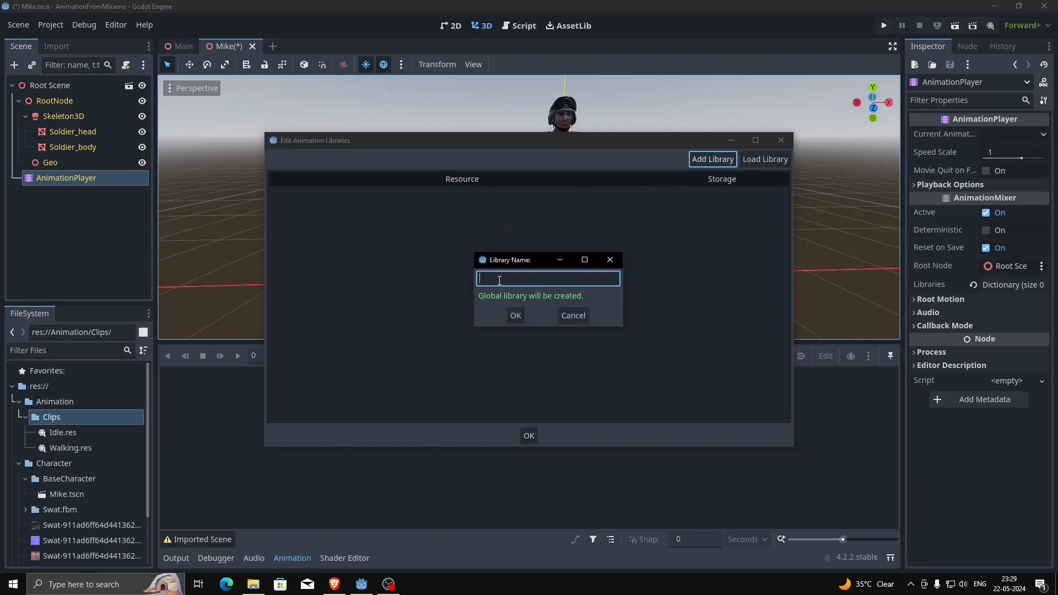
text(DefaultAnimations)
click(515, 315)
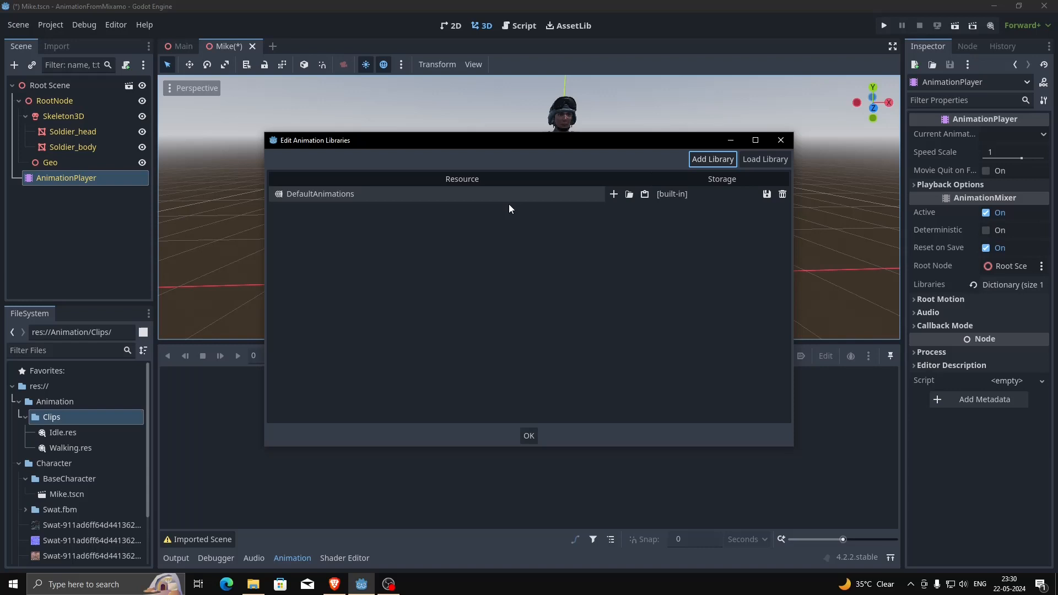
- Load Idle.res from the Animation/Clips folder into the DefaultAnimations library
click(629, 194)
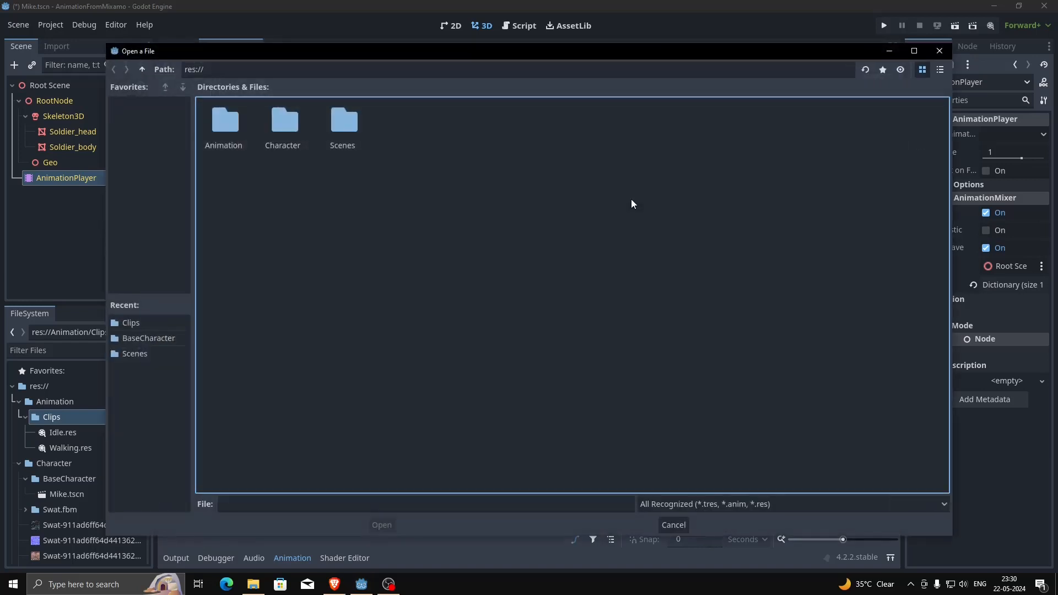
double_click(225, 144)
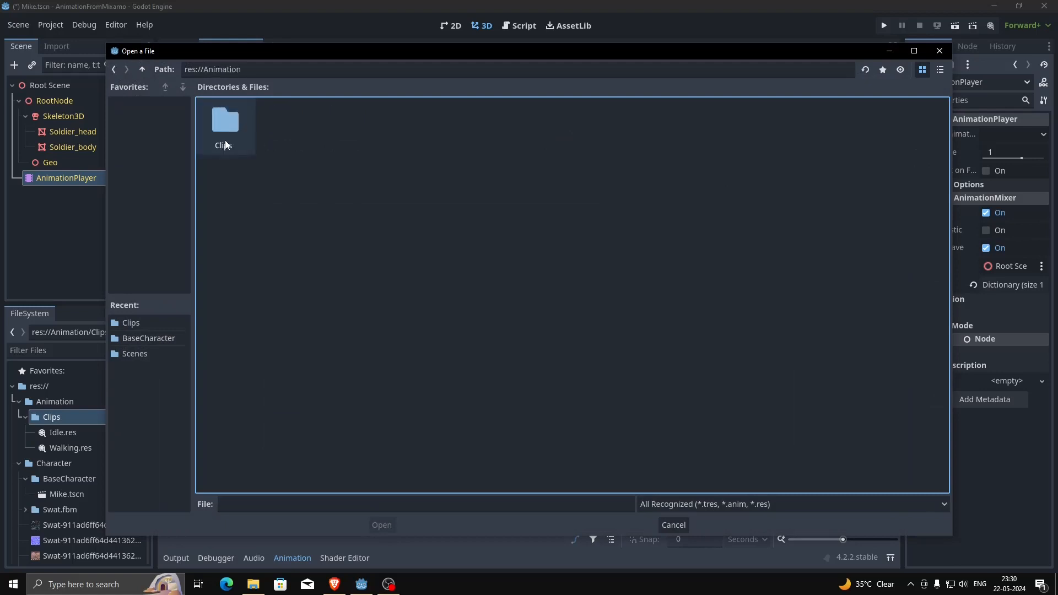
double_click(225, 144)
click(236, 137)
click(269, 135)
click(234, 138)
double_click(235, 138)
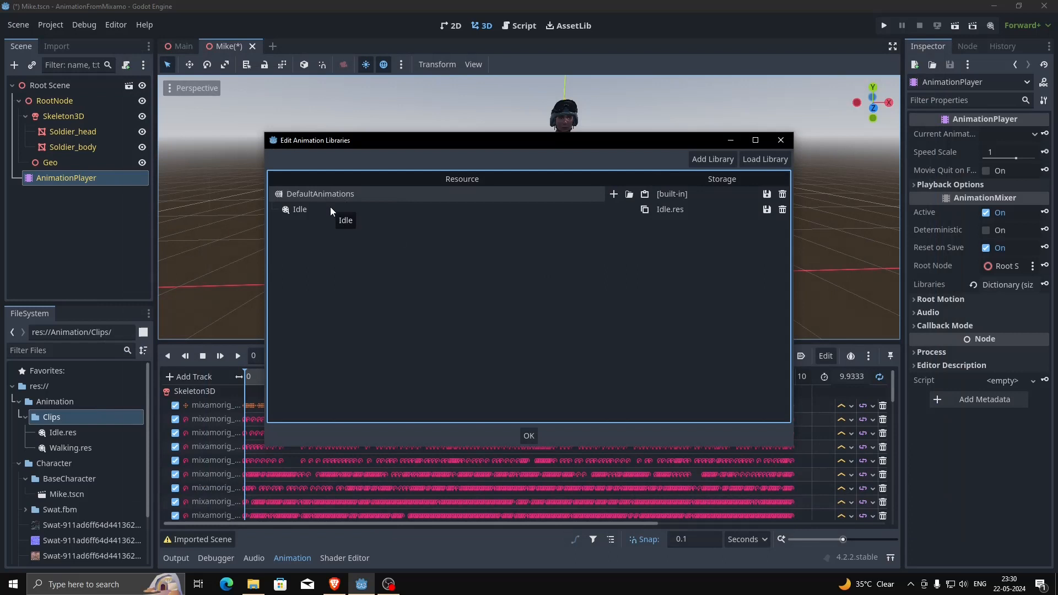
- Load Walking.res into the DefaultAnimations library and close the library manager
click(627, 195)
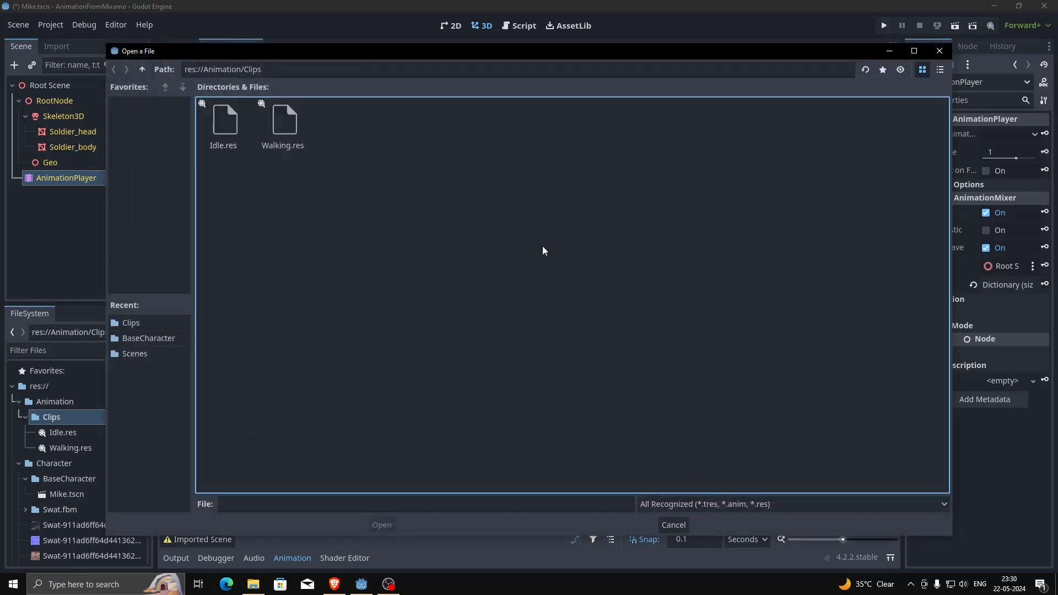
double_click(307, 134)
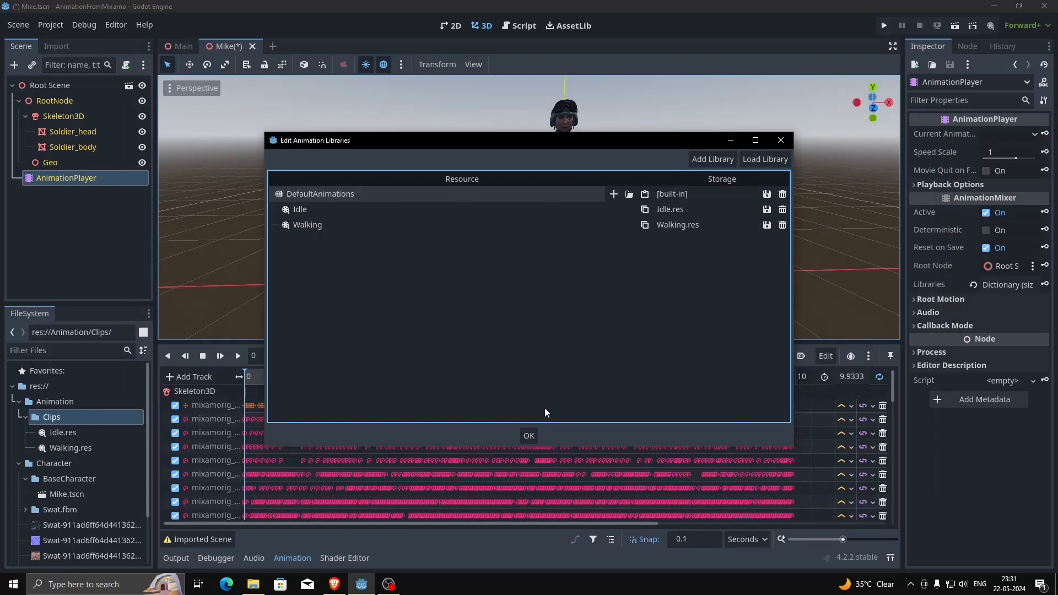
click(529, 436)
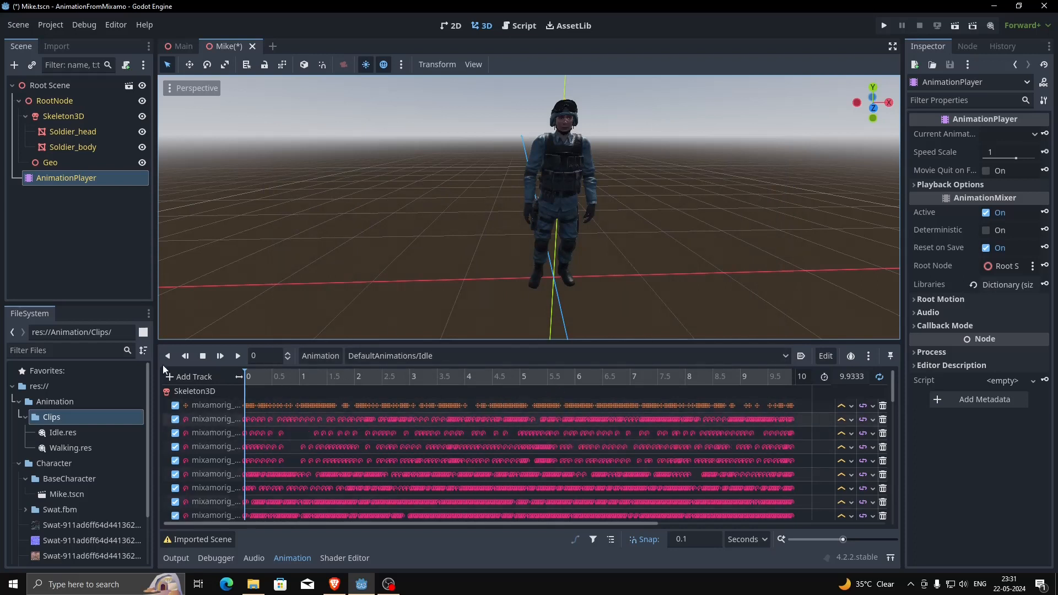
- Switch the AnimationPlayer to DefaultAnimations/Walking and back to DefaultAnimations/Idle, and play the idle animation on the character
click(63, 166)
click(63, 175)
click(432, 358)
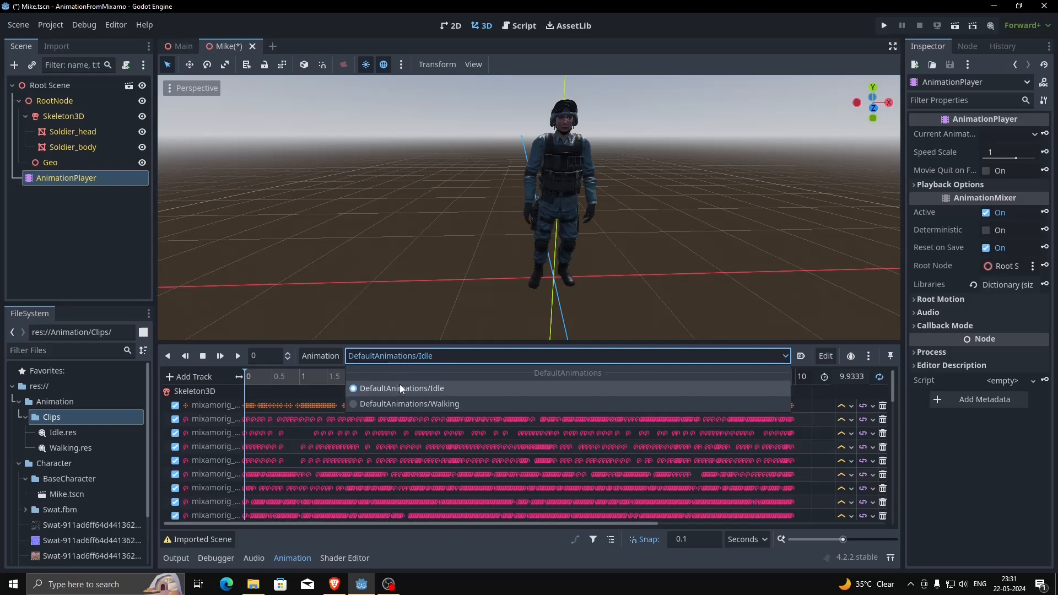
click(443, 404)
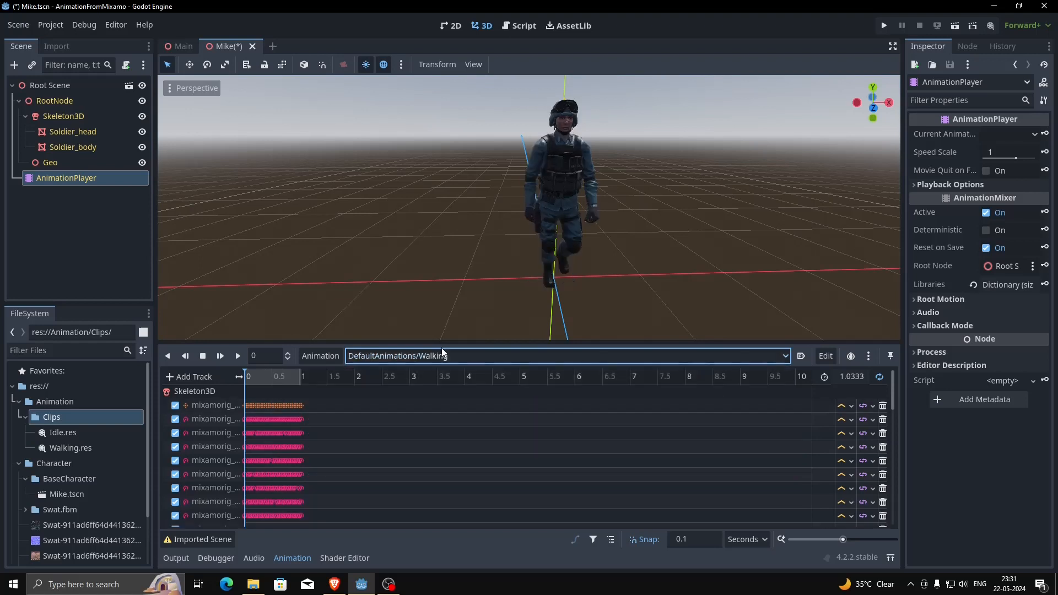
click(445, 355)
click(445, 386)
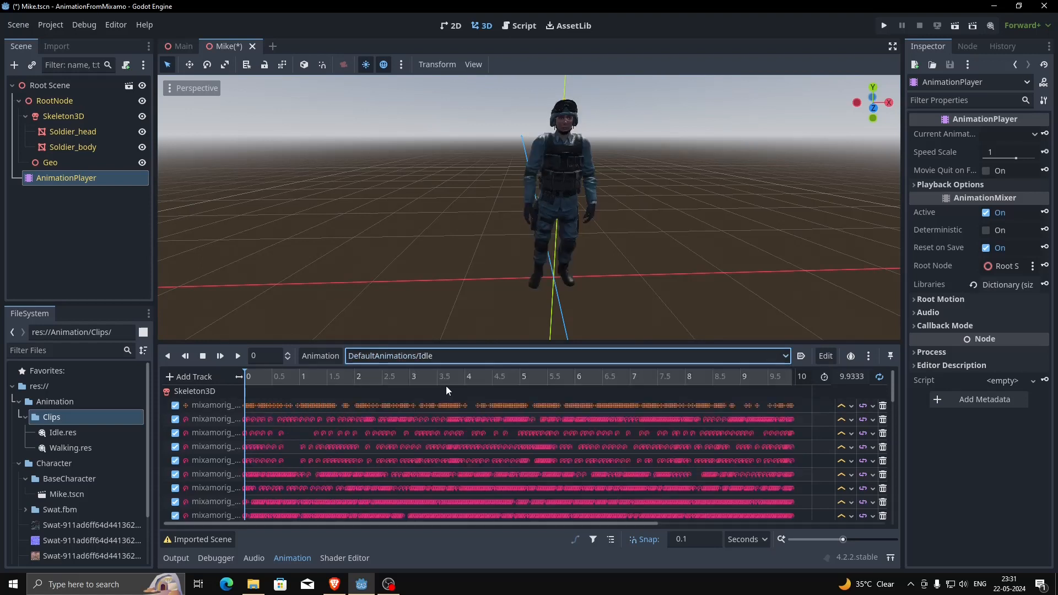
click(238, 357)
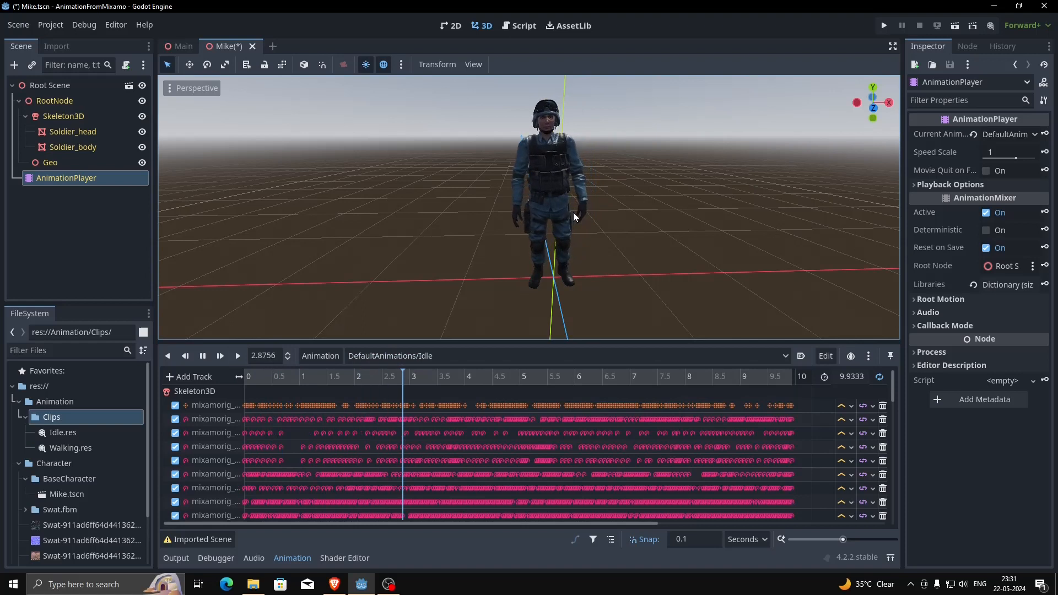
middle_drag(570, 223, 531, 247)
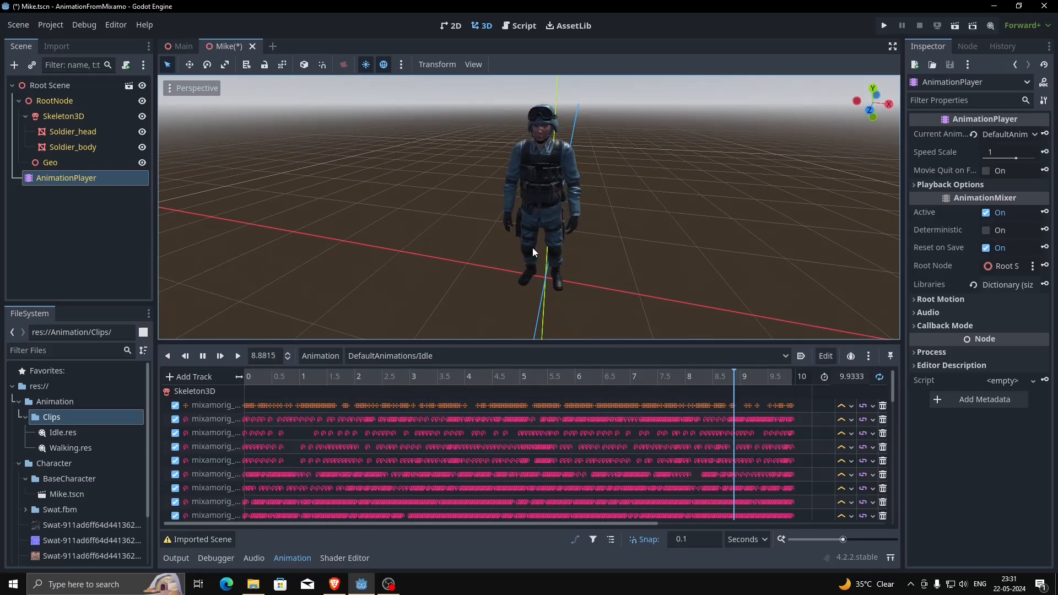
- Preview the DefaultAnimations/Walking animation on the character from another angle and stop the playback
click(418, 355)
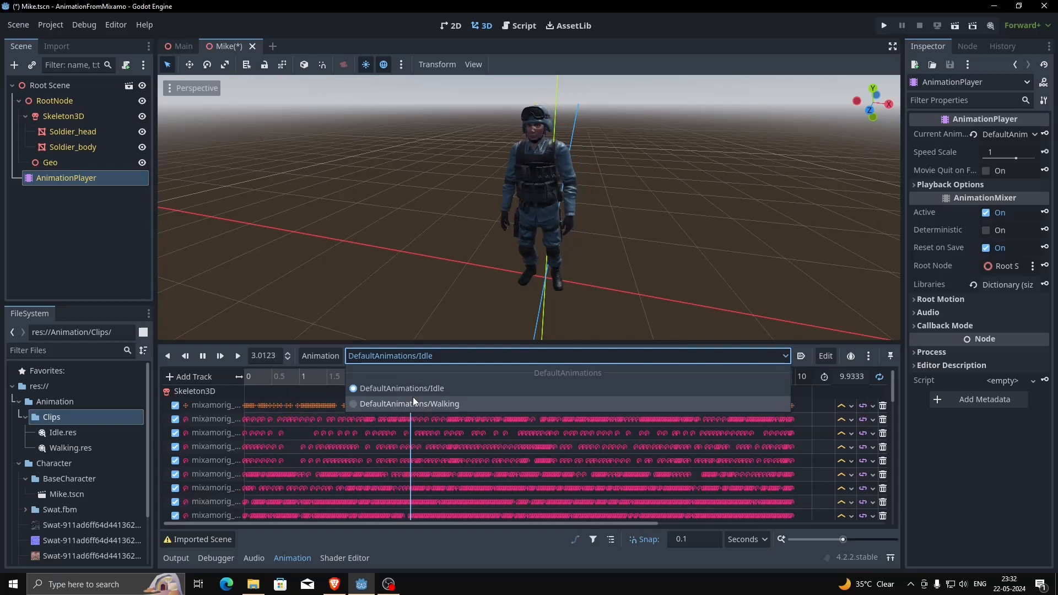
click(412, 397)
middle_drag(517, 273, 585, 259)
scroll(538, 265, down, 5)
scroll(537, 259, up, 7)
scroll(539, 262, down, 4)
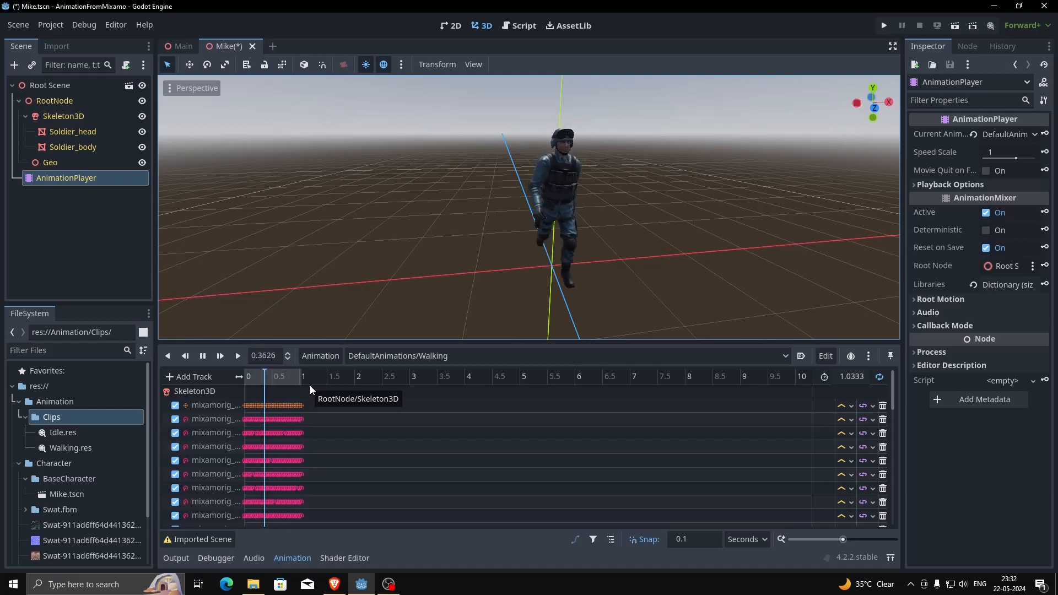
key(s)
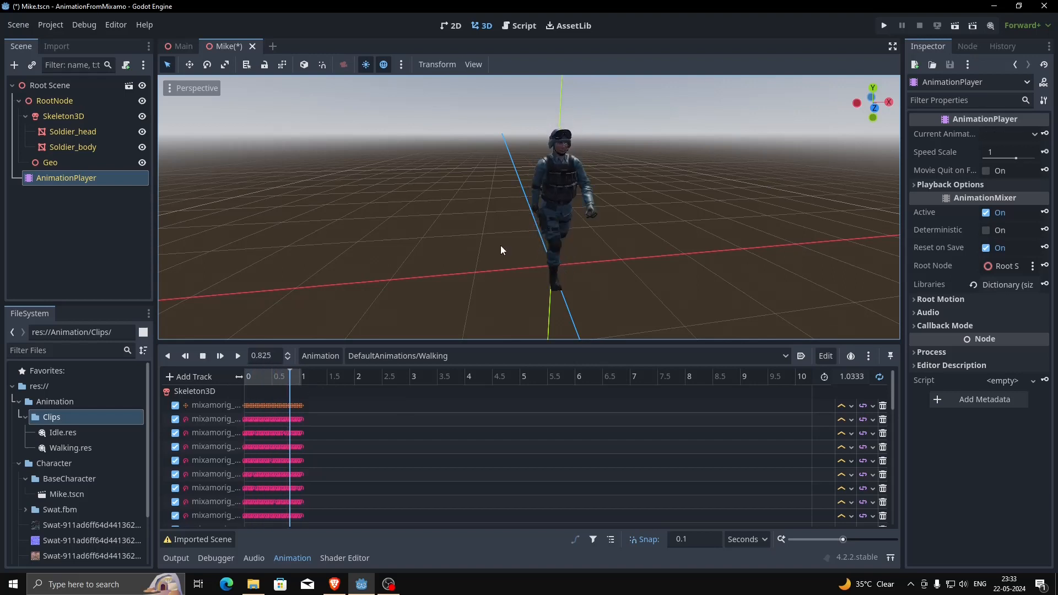
- Save the Mike scene and rename its root node to Mike_Character
key(ctrl+s)
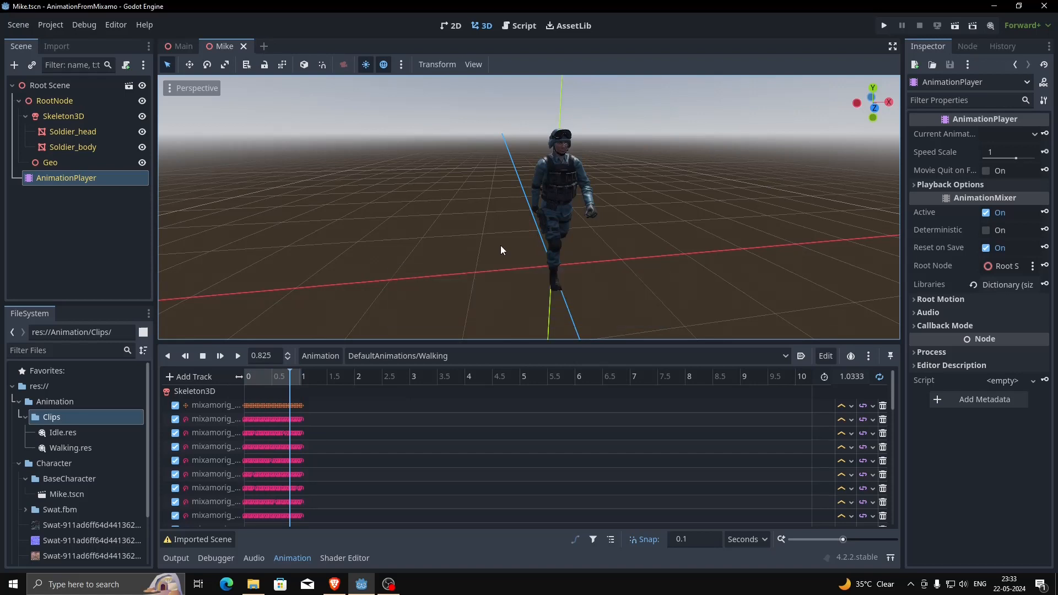
mouse_move(500, 249)
middle_down()
mouse_move(524, 223)
mouse_move(589, 236)
mouse_move(516, 250)
middle_up()
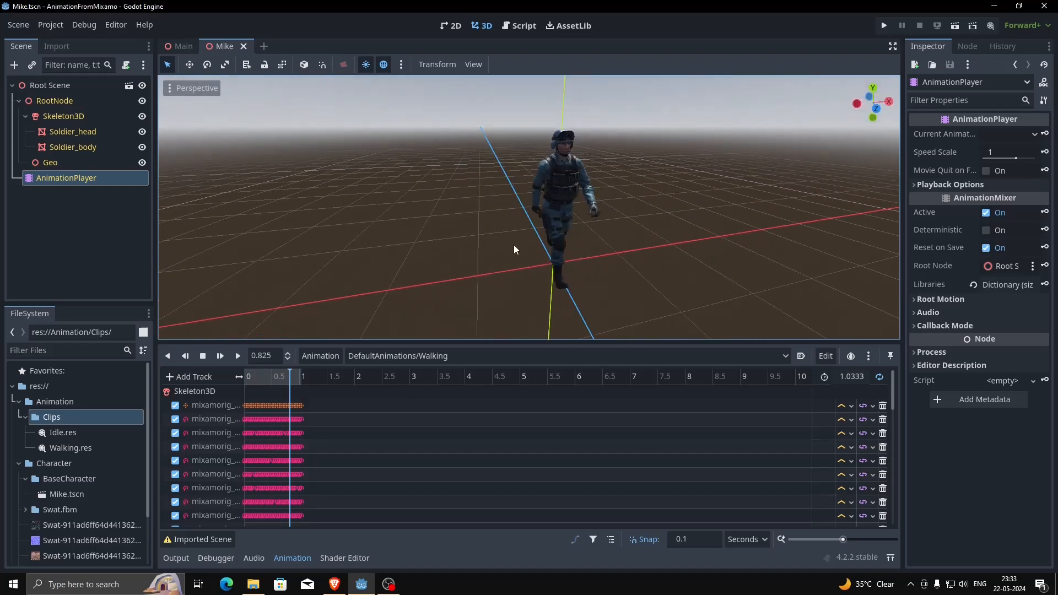
click(55, 86)
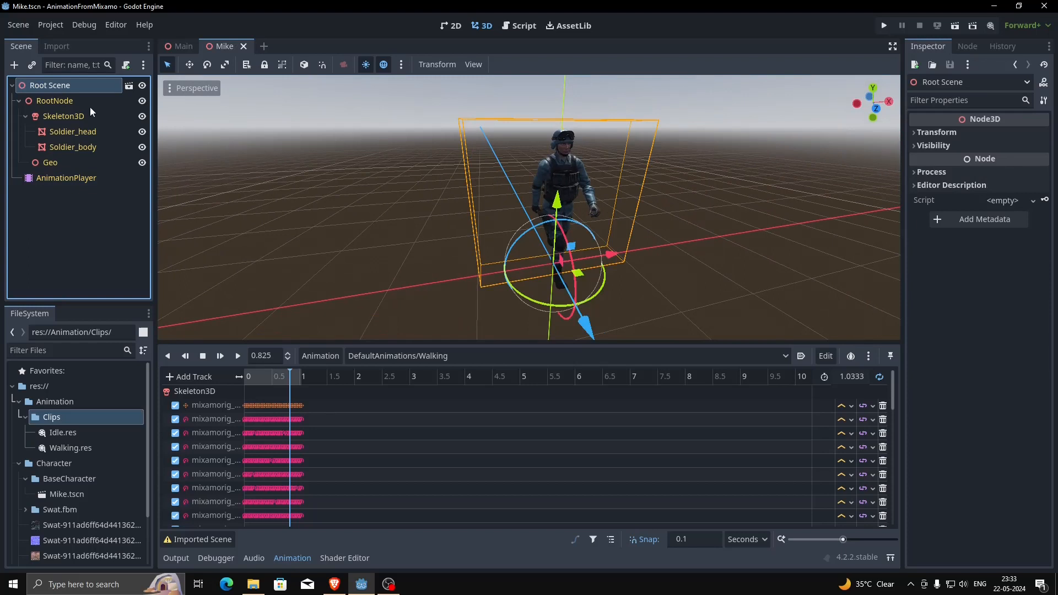
click(52, 90)
click(64, 85)
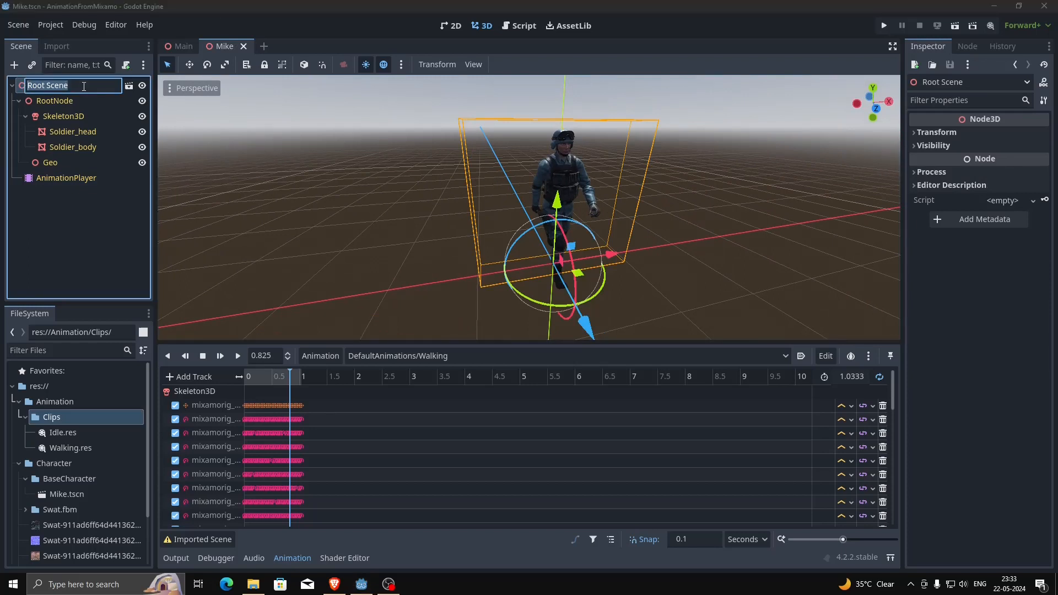
text(Mike_Cg)
key(BackSpace)
text(haracter)
key(Return)
- Start attaching a GDScript to Mike_Character and create a Scripts folder under res:// as its location
click(126, 66)
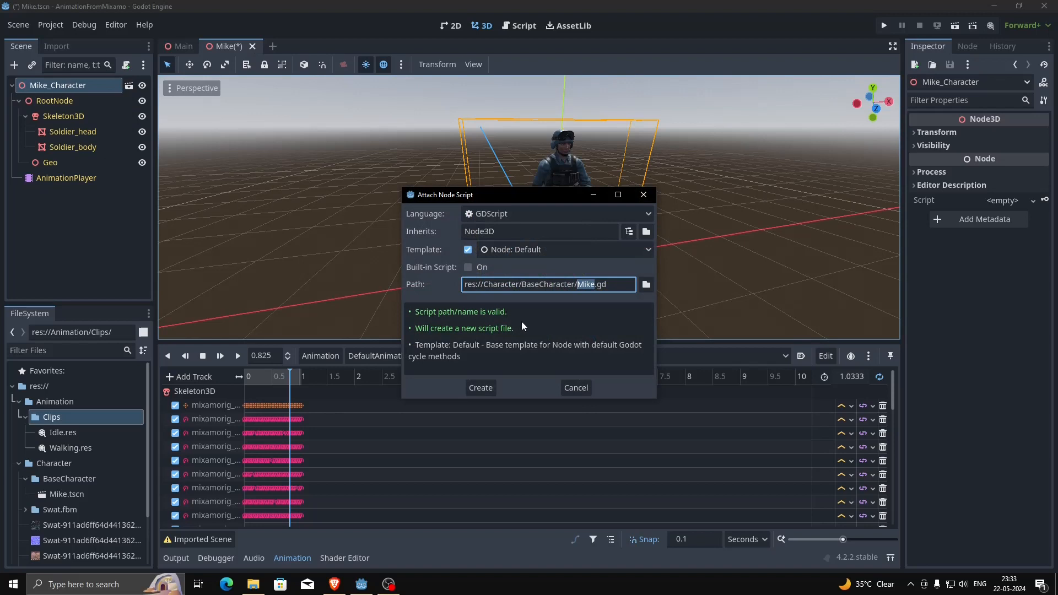
click(646, 285)
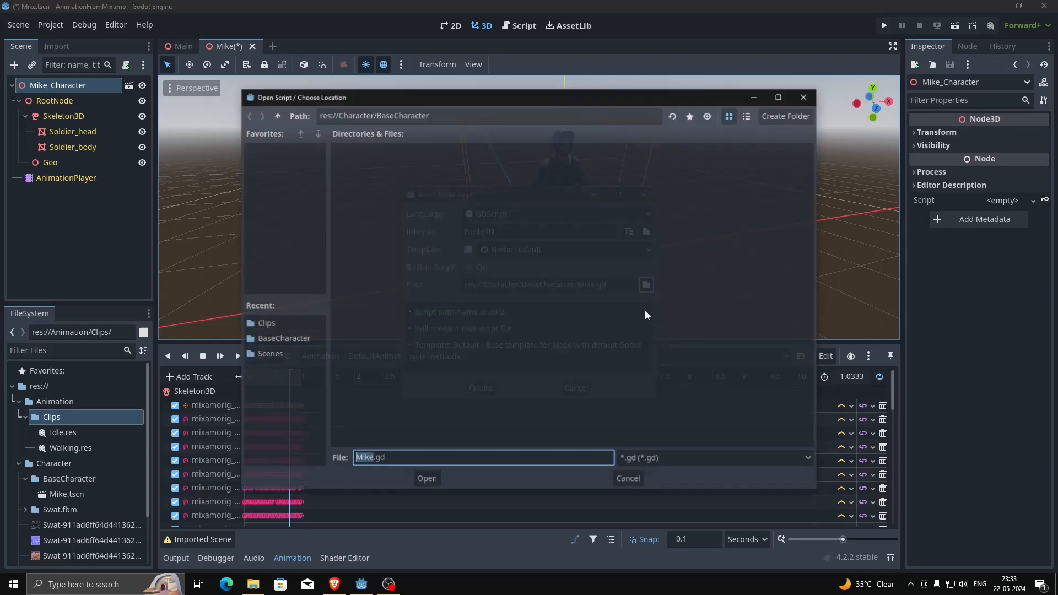
click(276, 114)
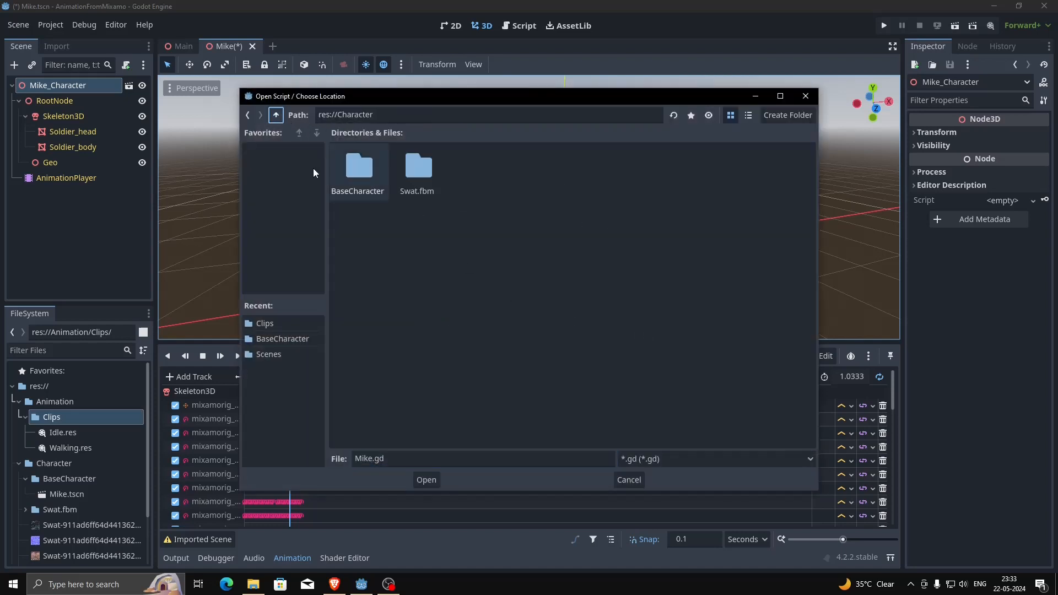
click(276, 115)
click(788, 115)
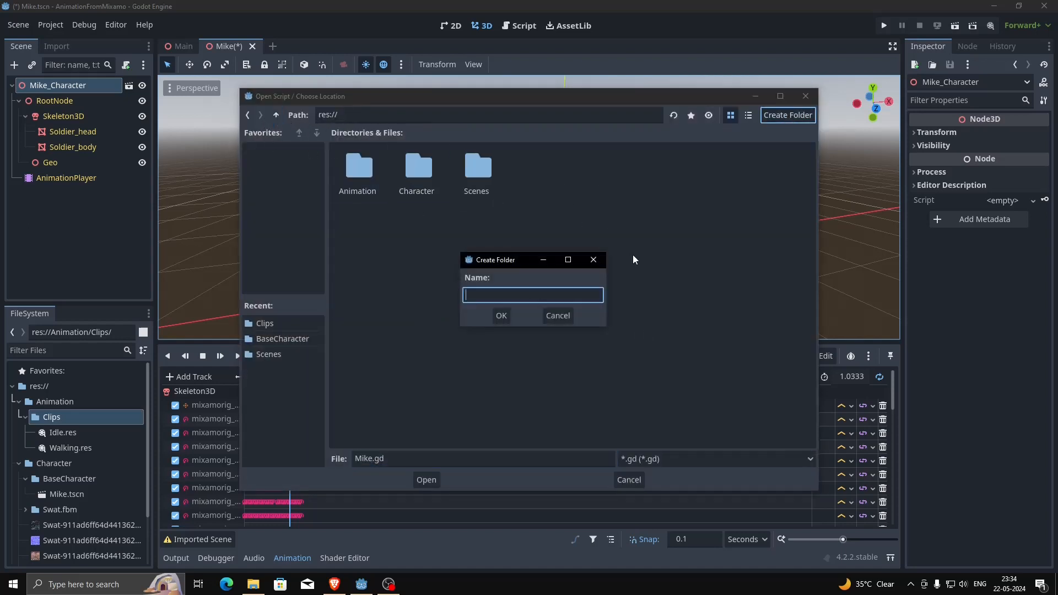
text(Scripts)
key(Return)
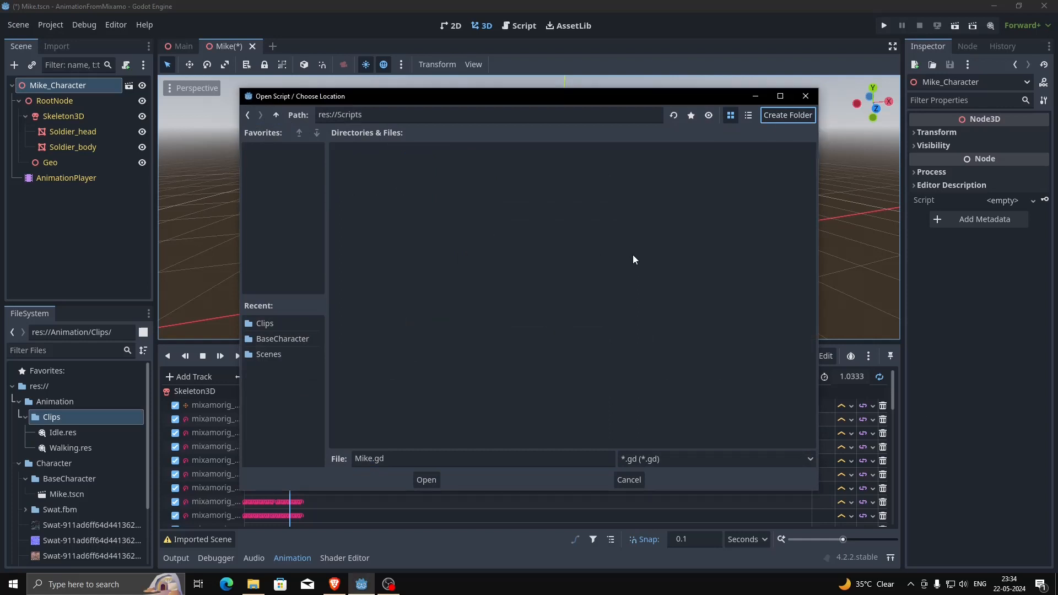
- Name the new script CharacterAnimationChanger.gd and create it in the Scripts folder
drag(375, 458, 286, 460)
text(Characte)
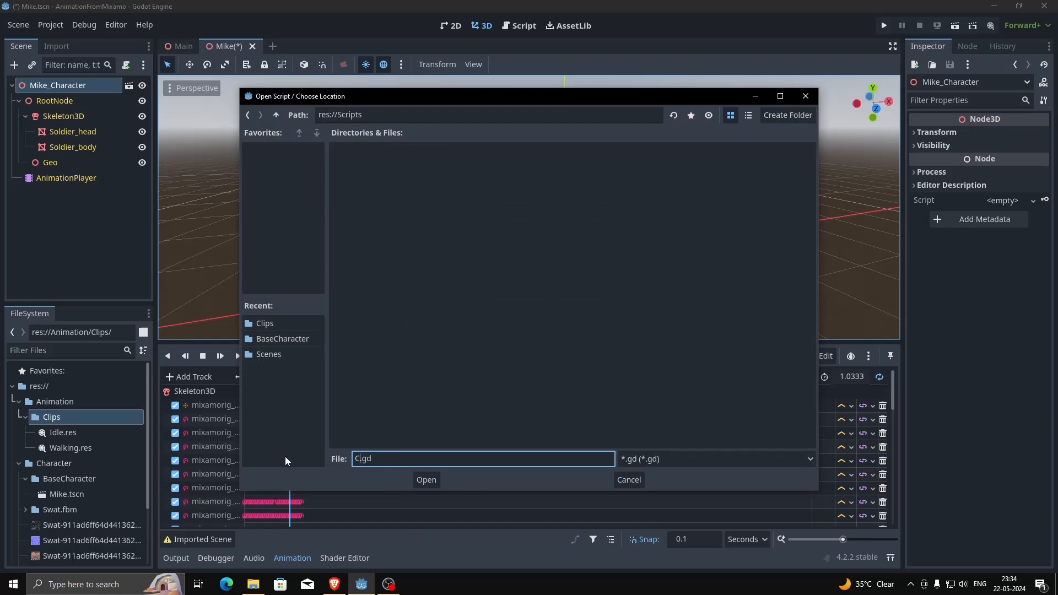
text(rAnimationChanger)
click(422, 476)
click(479, 388)
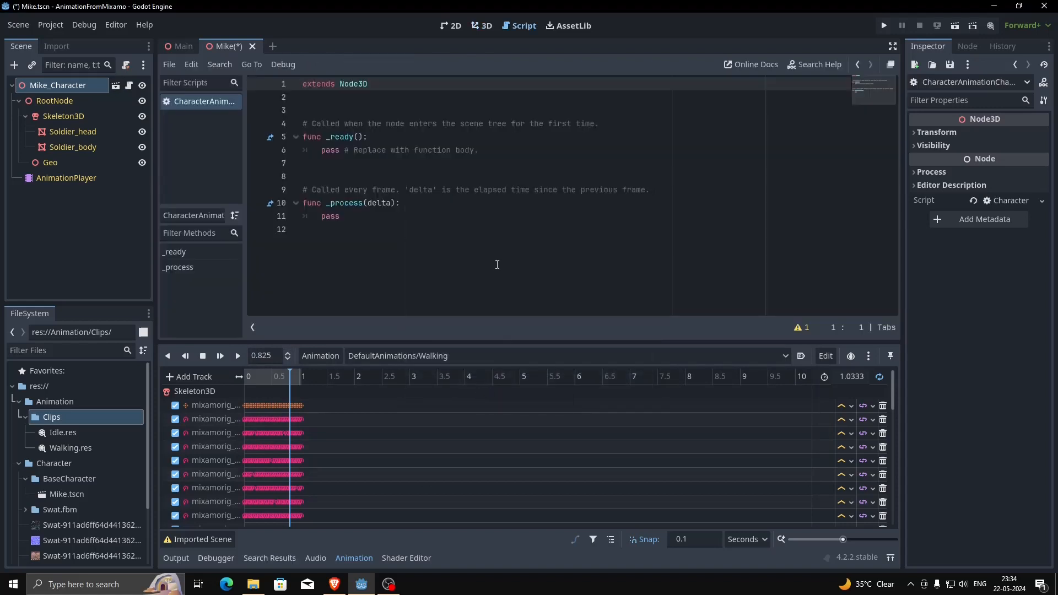
- Collapse the animation editor and delete the template _ready and _process functions from the script
click(372, 557)
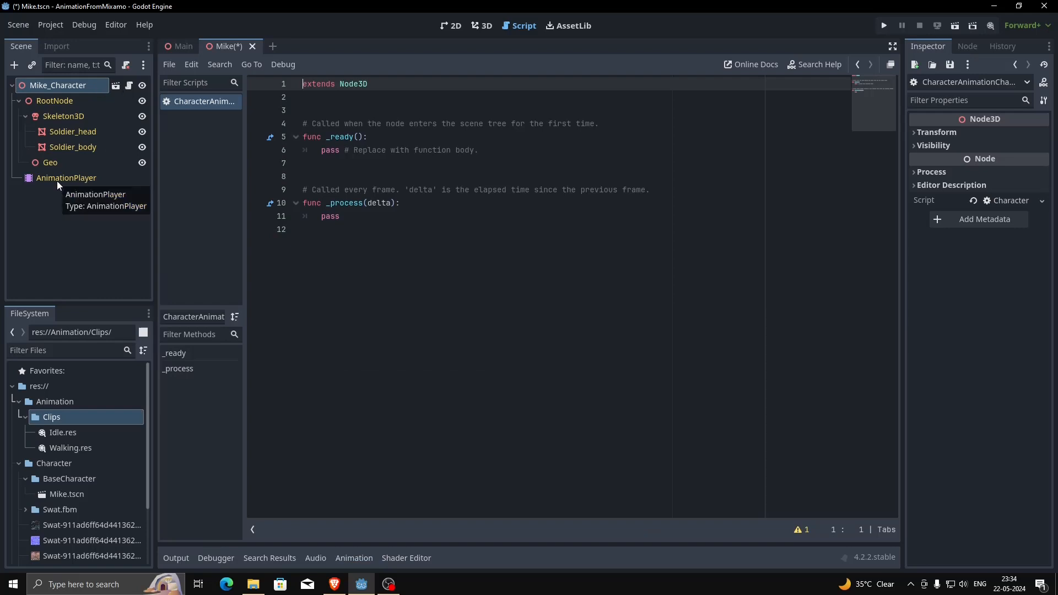
drag(379, 218, 266, 131)
key(BackSpace)
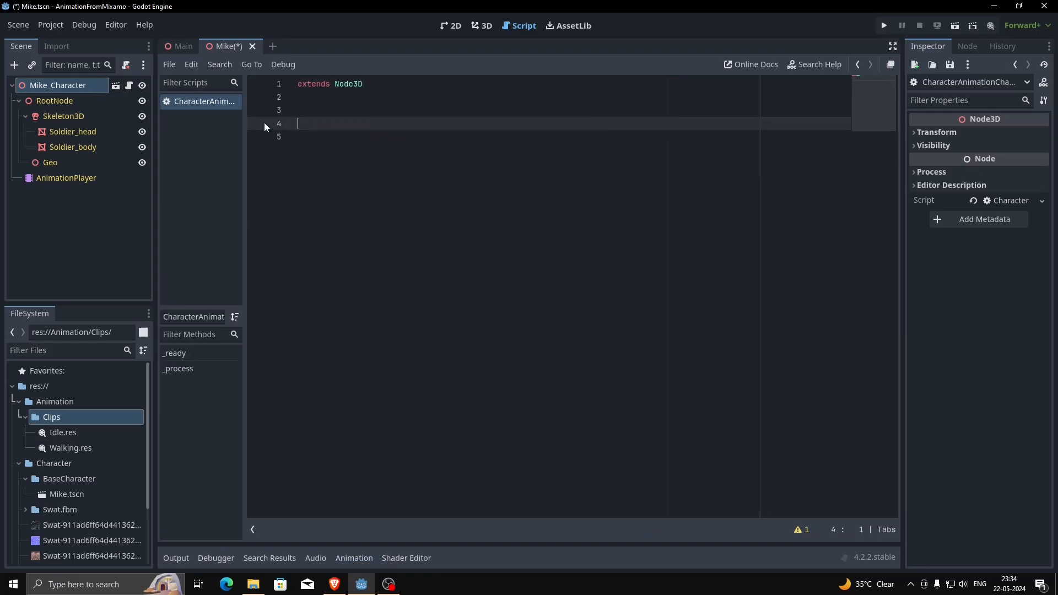
key(BackSpace)
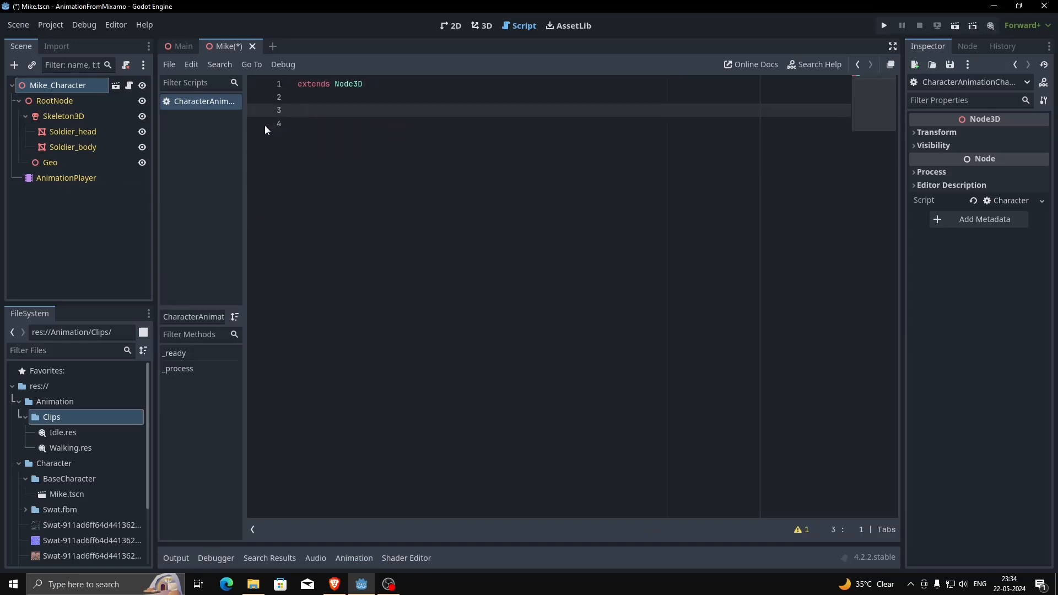
click(81, 178)
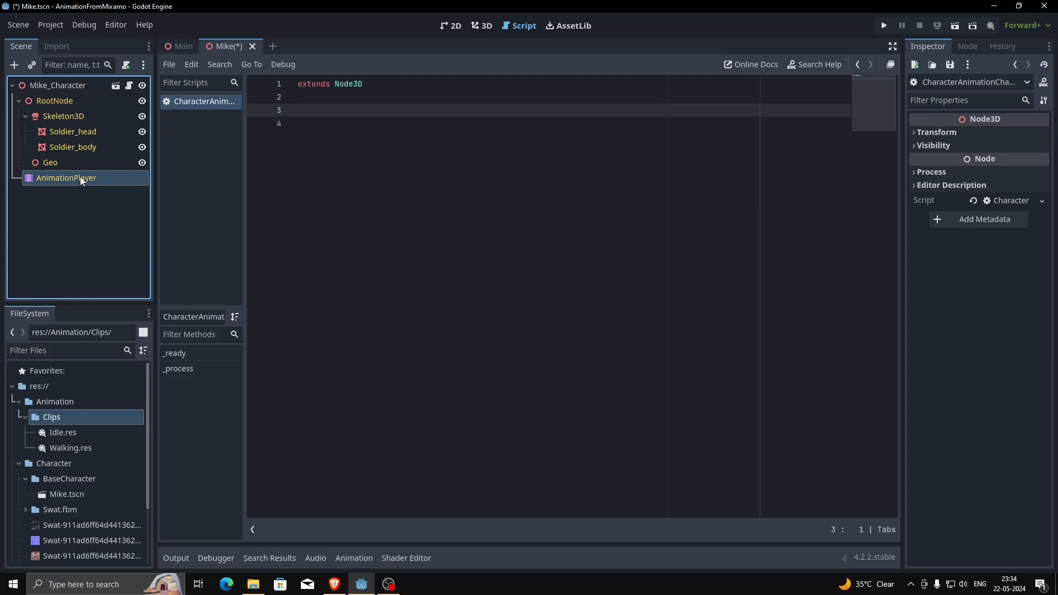
drag(80, 178, 305, 126)
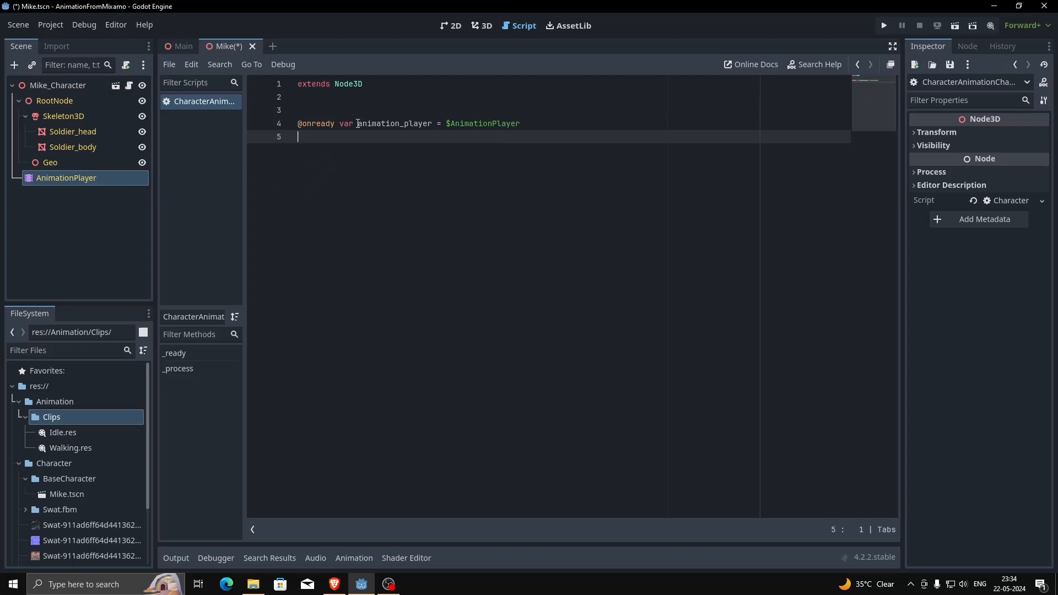
drag(358, 123, 551, 125)
click(377, 160)
double_click(376, 124)
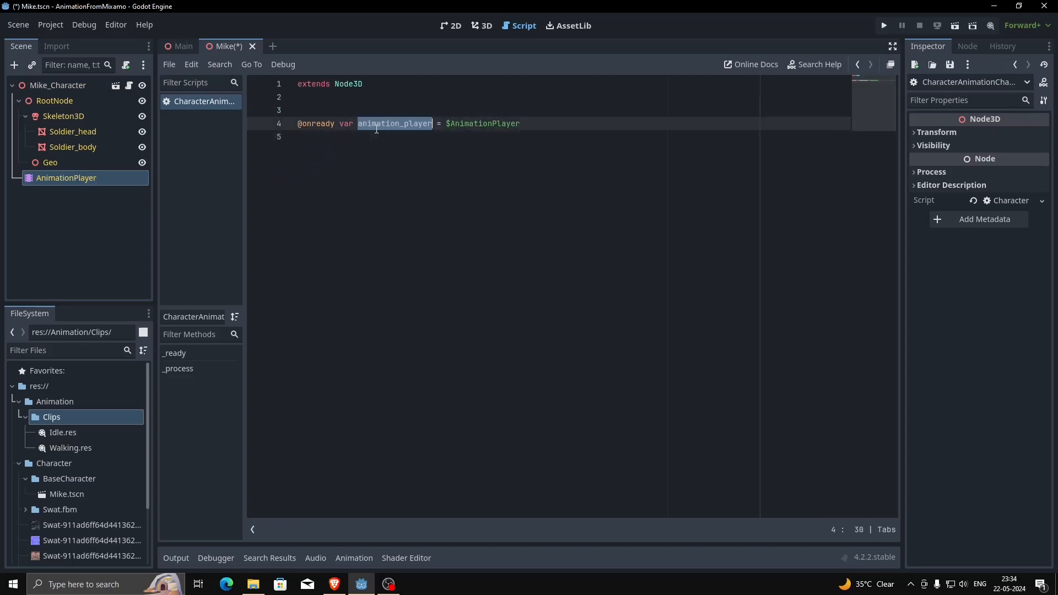
- Declare a _ready() function below the animation_player variable
click(372, 189)
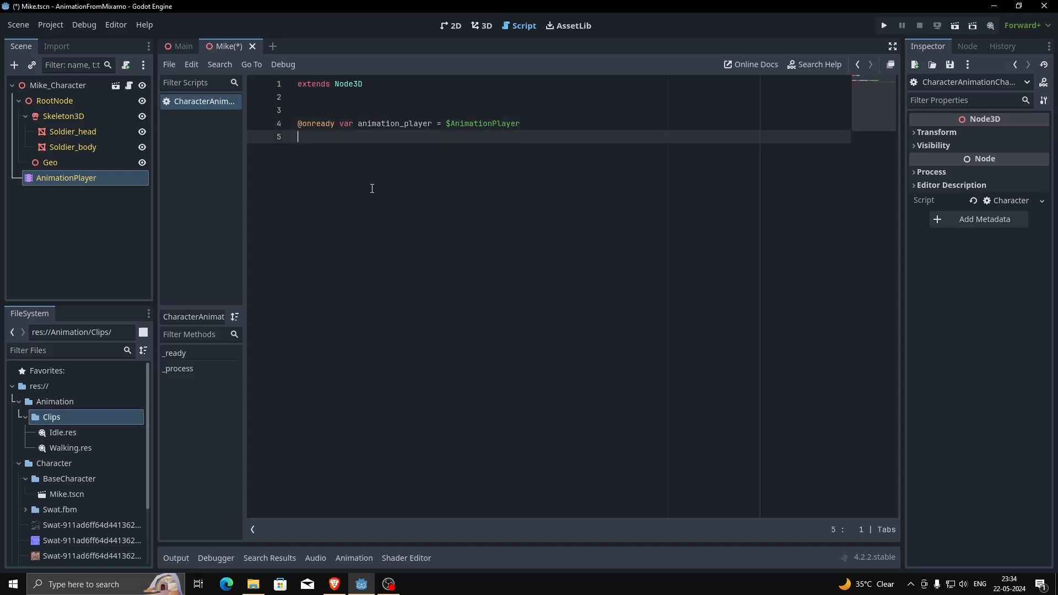
key(Return)
key(Return)
text(func)
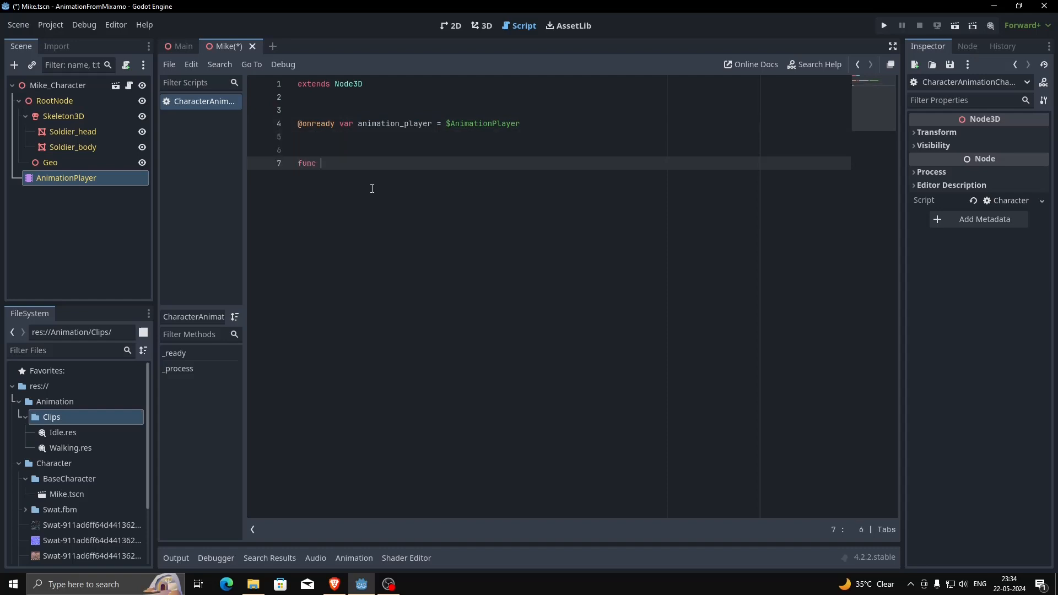
text( _ready():)
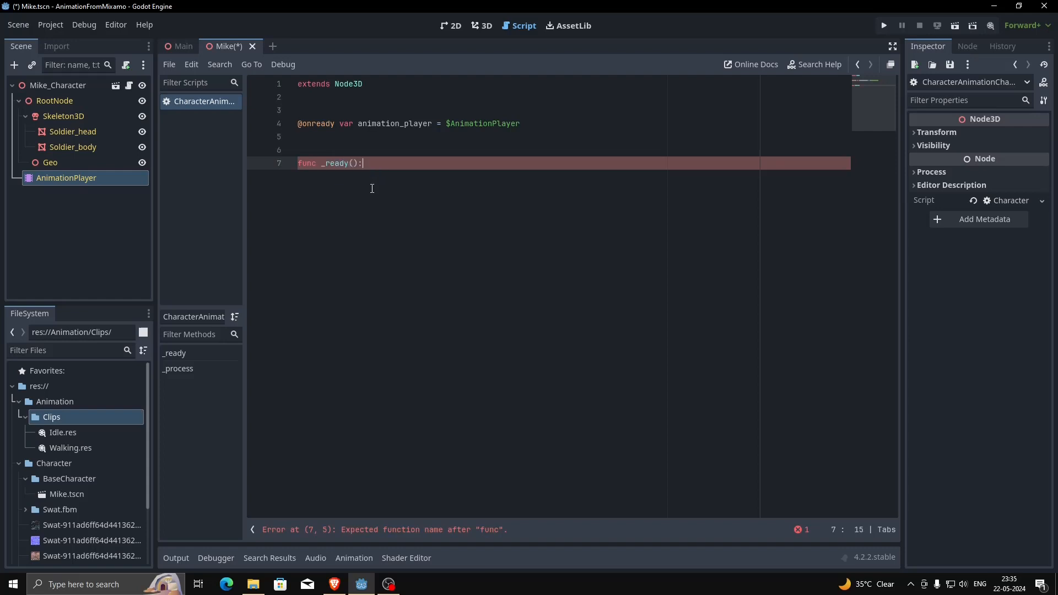
key(Return)
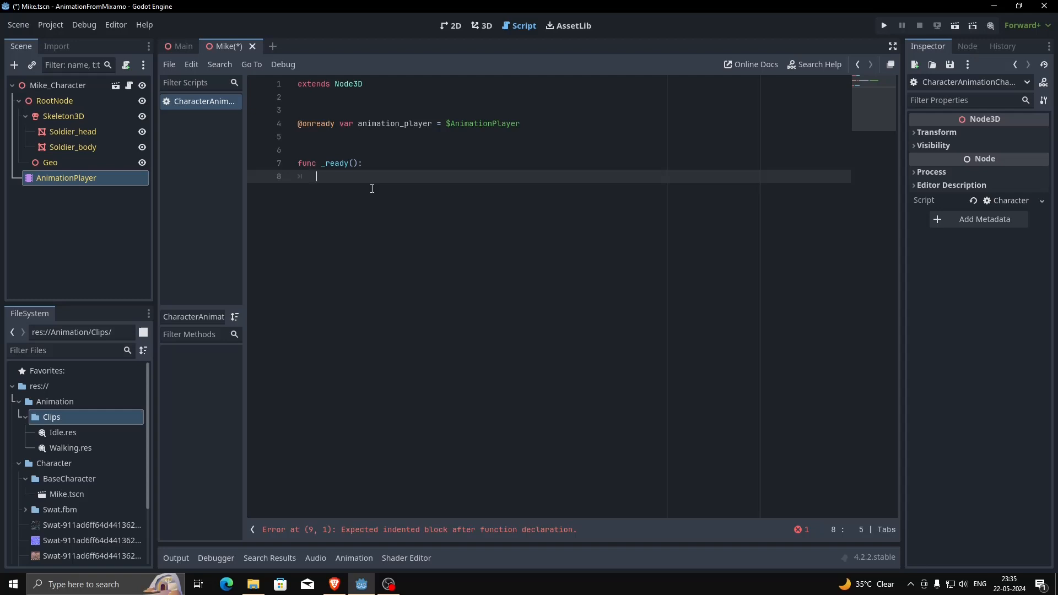
- Make _ready() call animation_player.play("DefaultAnimations/Idle") and save the script
text(animatio)
key(Return)
text(.pla)
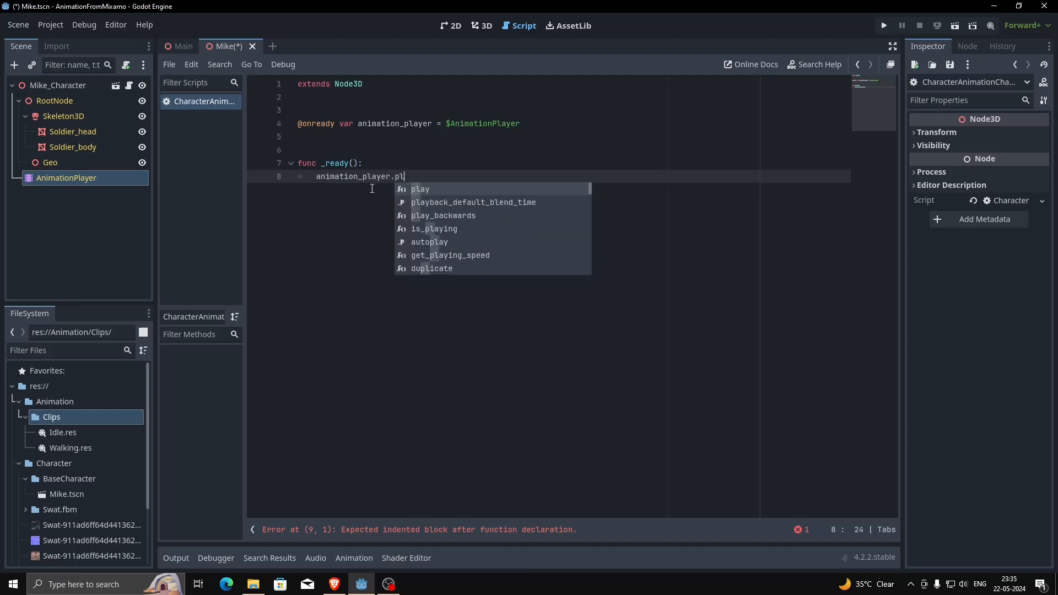
key(Return)
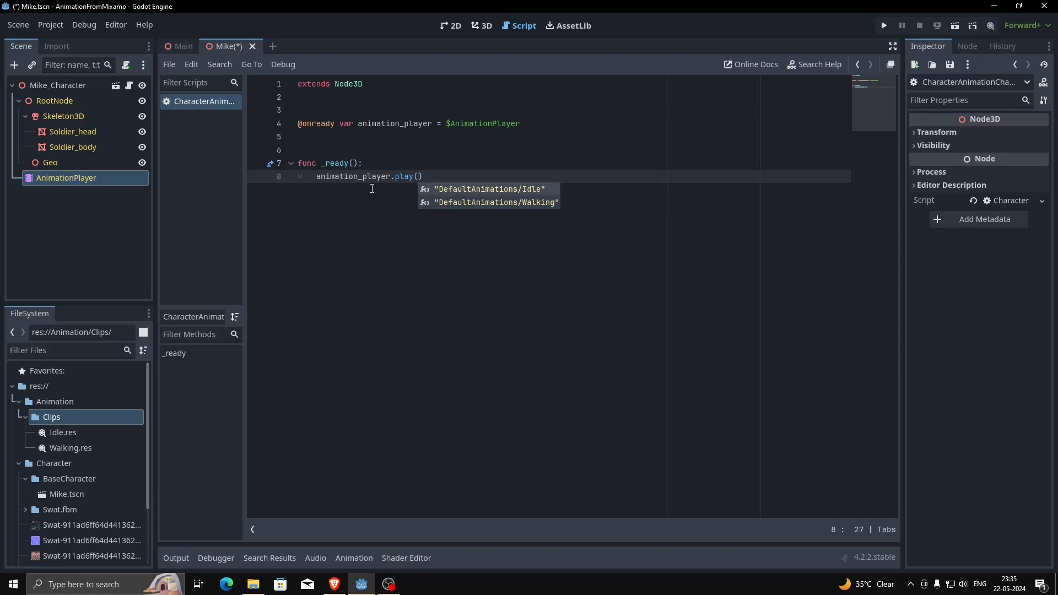
key(Return)
text(\)
key(BackSpace)
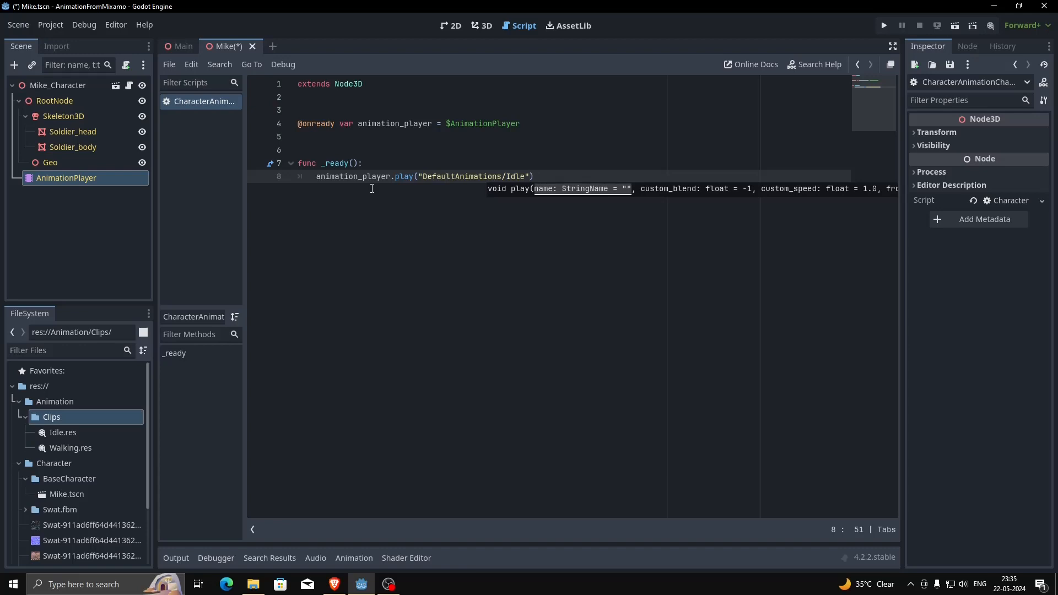
key(ctrl+s)
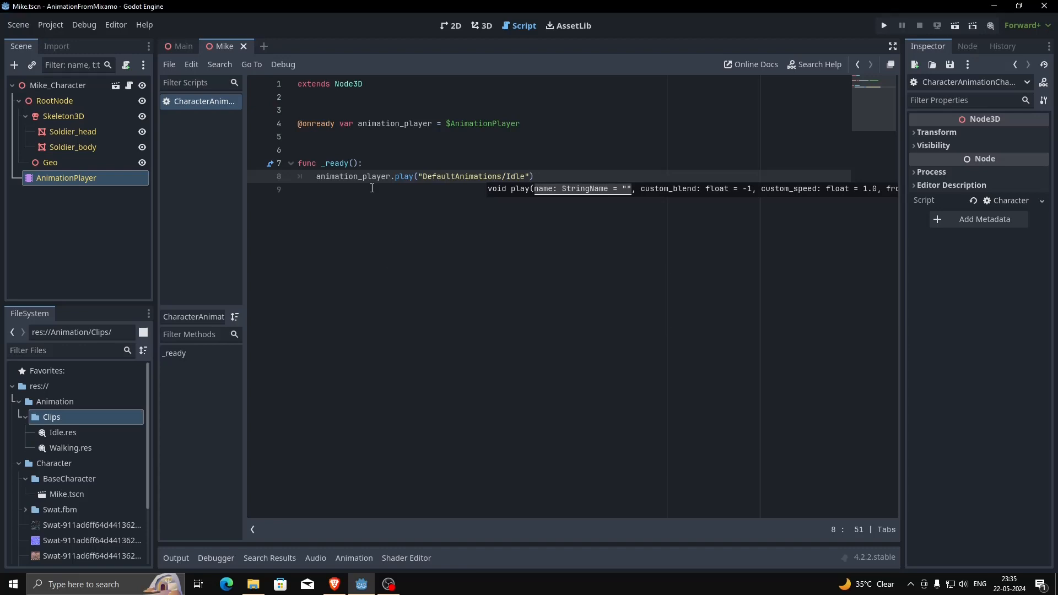
key(End)
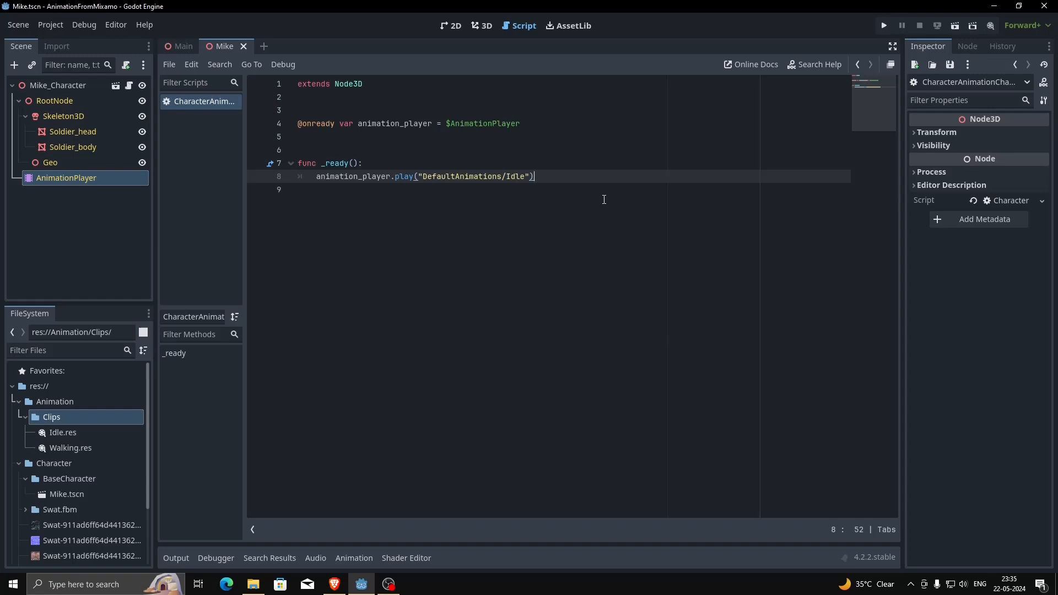
- Delete the Root Scene node from the Main scene and save the scene
click(179, 50)
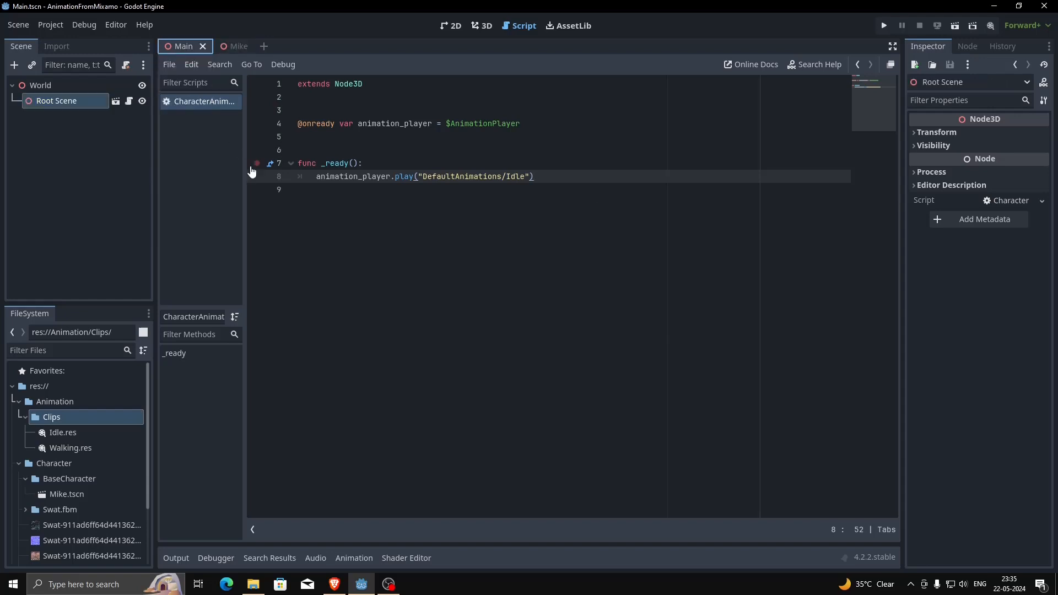
click(81, 98)
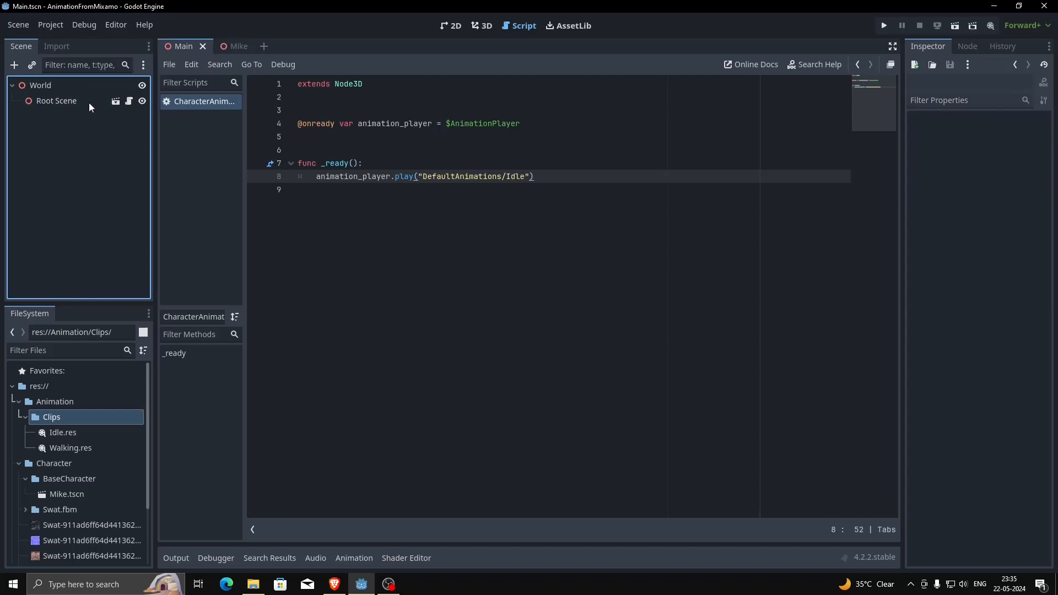
key(Delete)
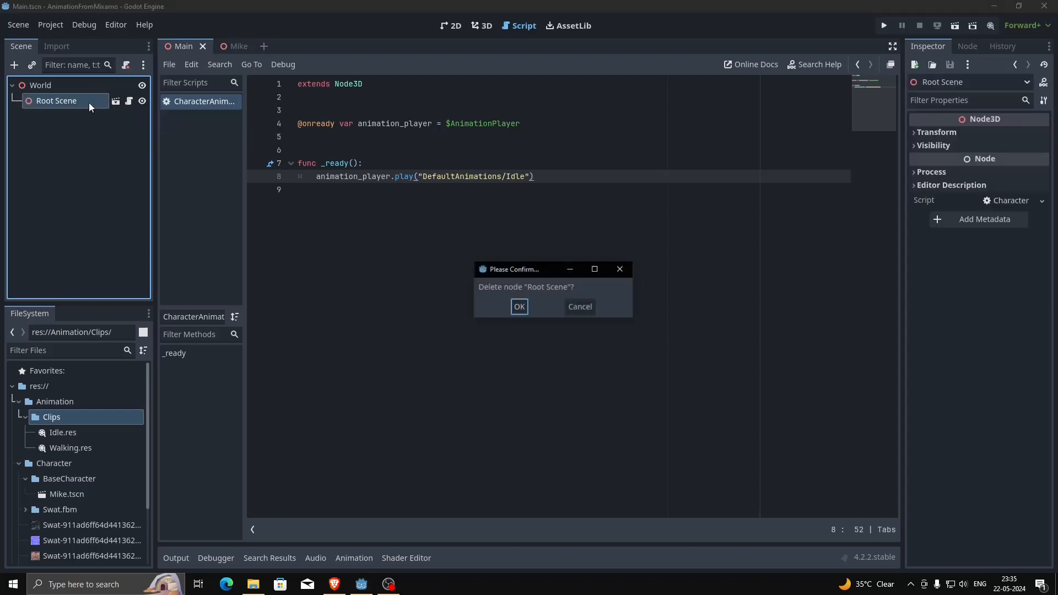
key(Return)
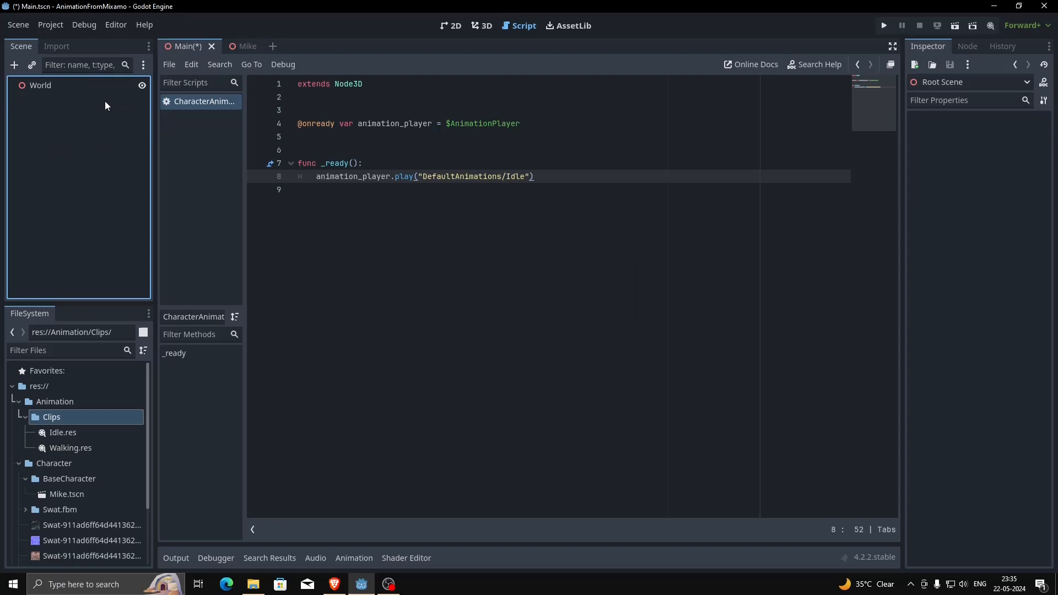
key(ctrl+s)
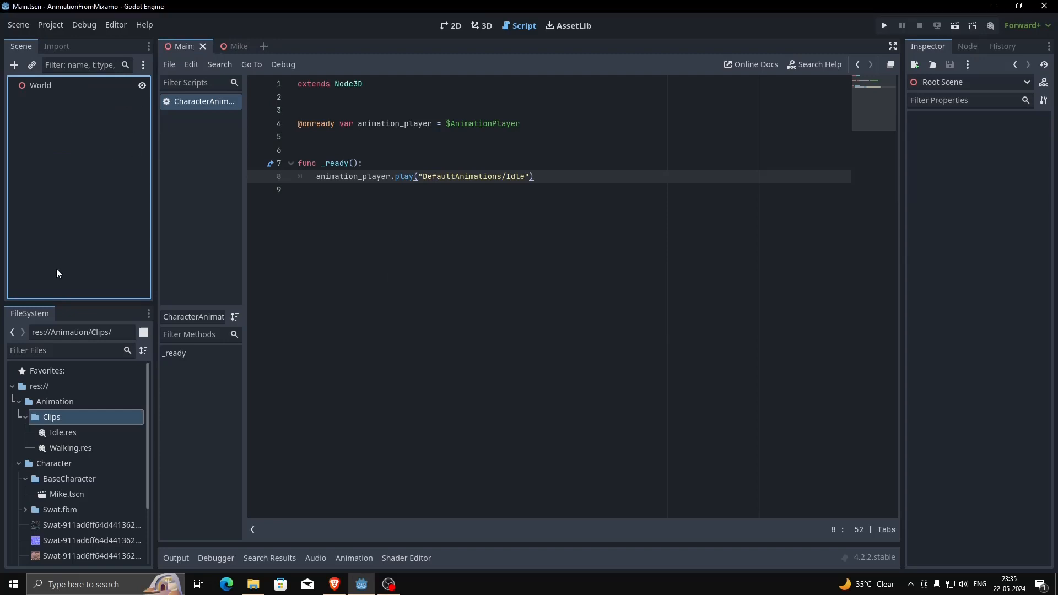
- Instance Mike.tscn from Character/BaseCharacter under the World node, save the Main scene, and show it in the 3D view
click(21, 399)
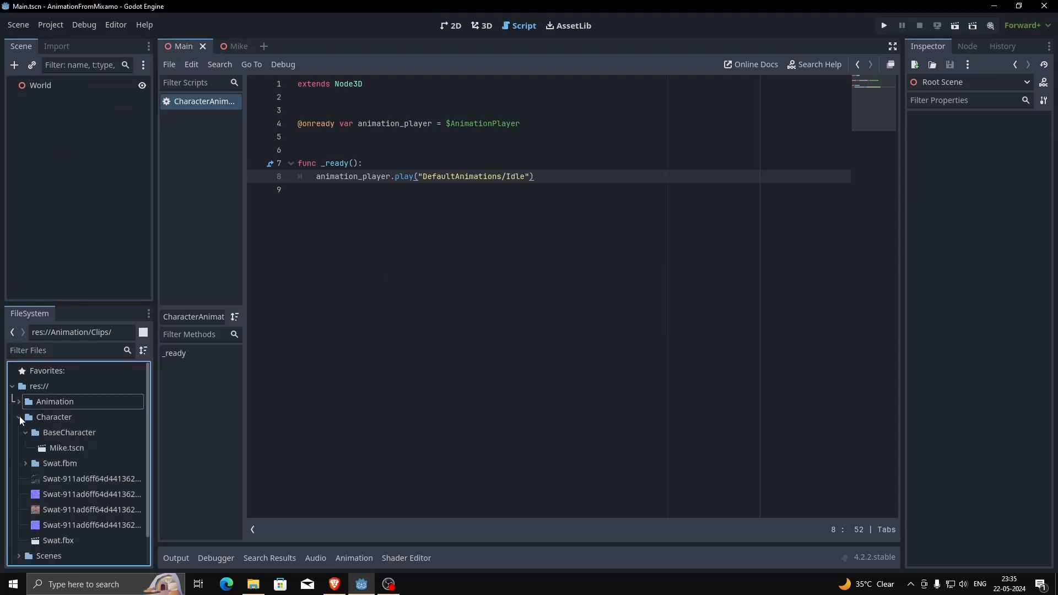
click(19, 417)
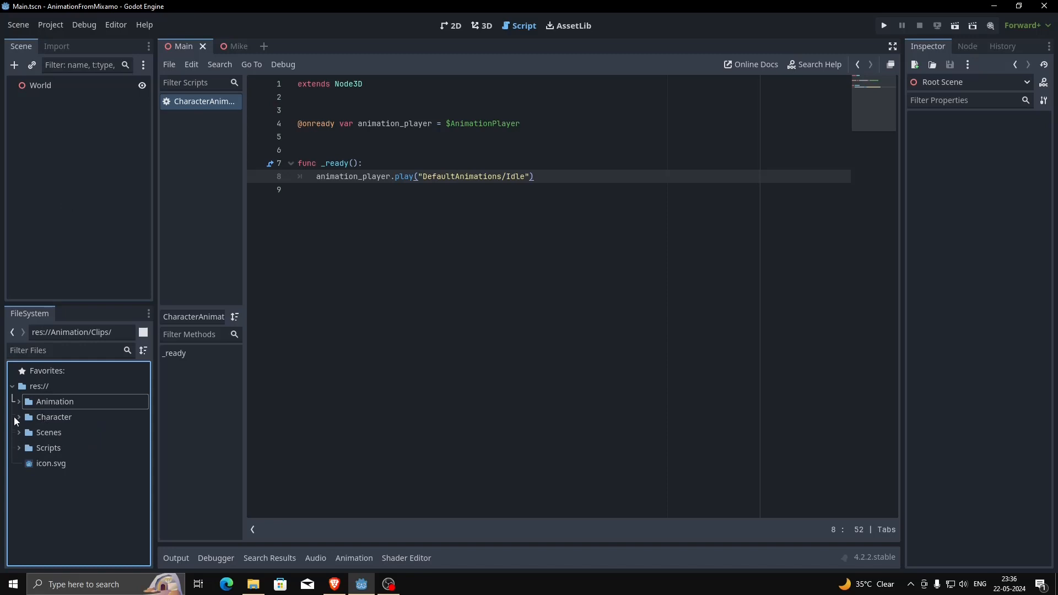
click(19, 417)
drag(47, 447, 49, 94)
key(ctrl+s)
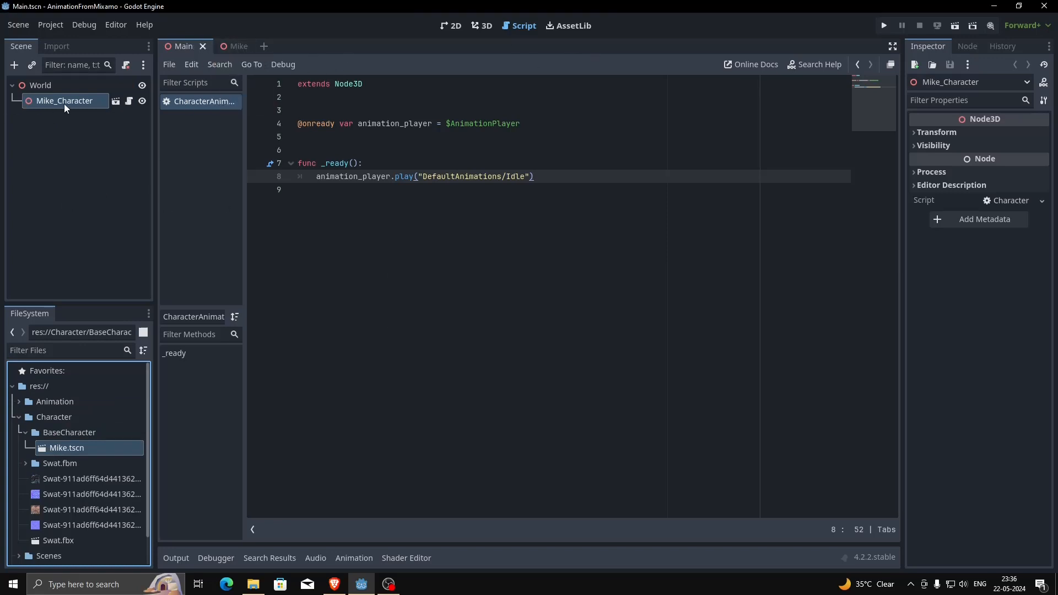
click(482, 26)
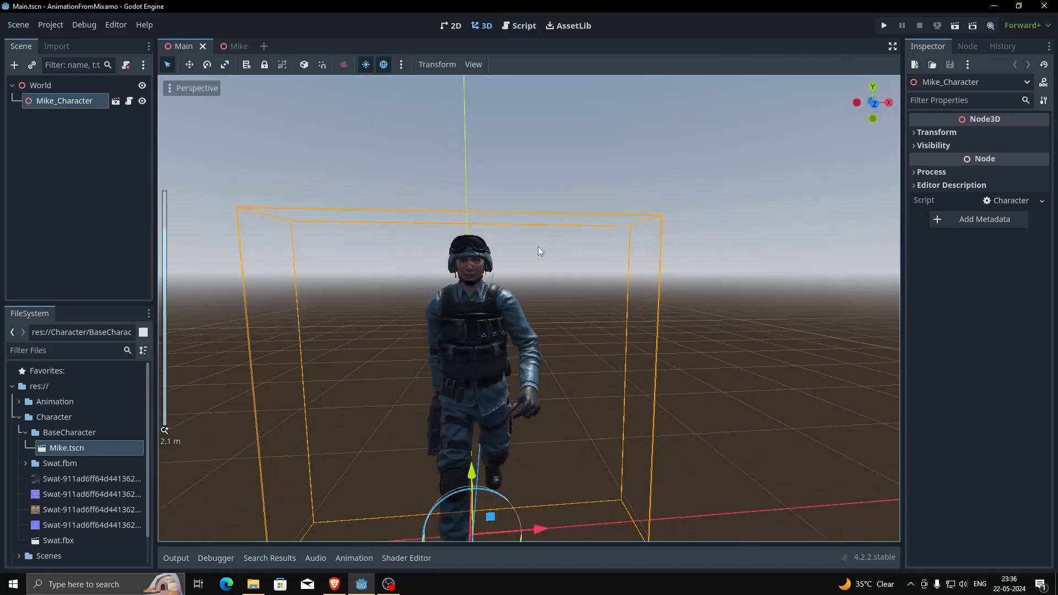
- Run the project to test the Main scene, and close the game window
scroll(538, 247, down, 4)
middle_drag(538, 246, 534, 272)
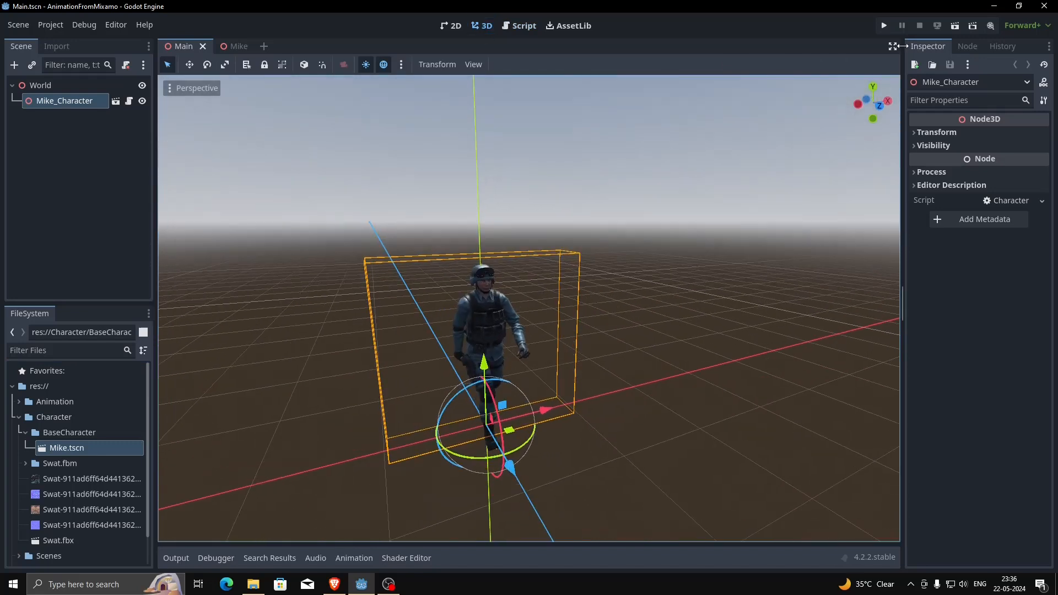
click(884, 25)
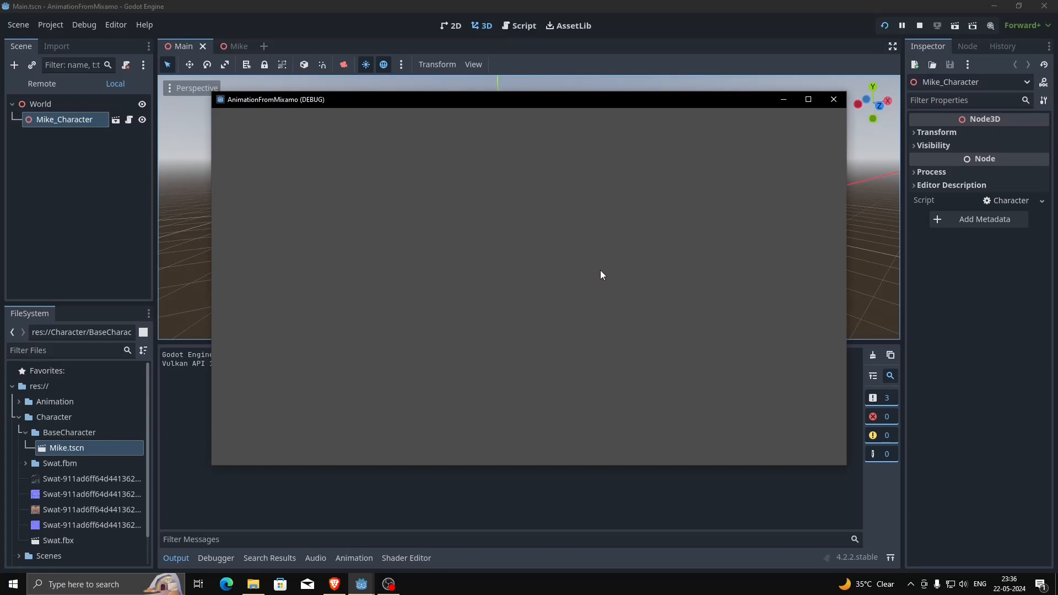
click(836, 104)
- Add a Camera3D node as a child of the World node
click(48, 87)
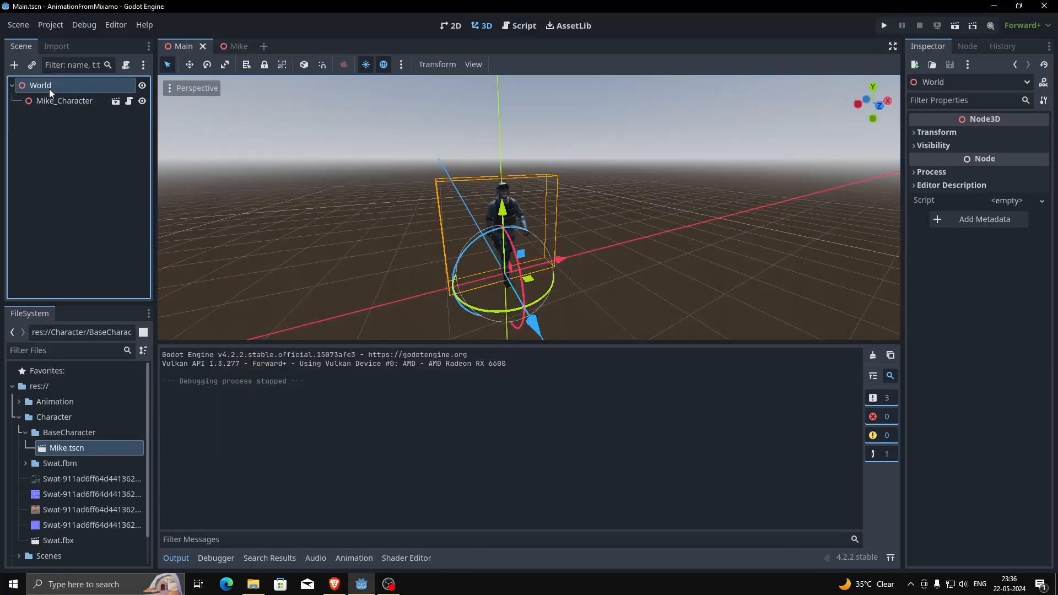
right_click(48, 89)
click(76, 98)
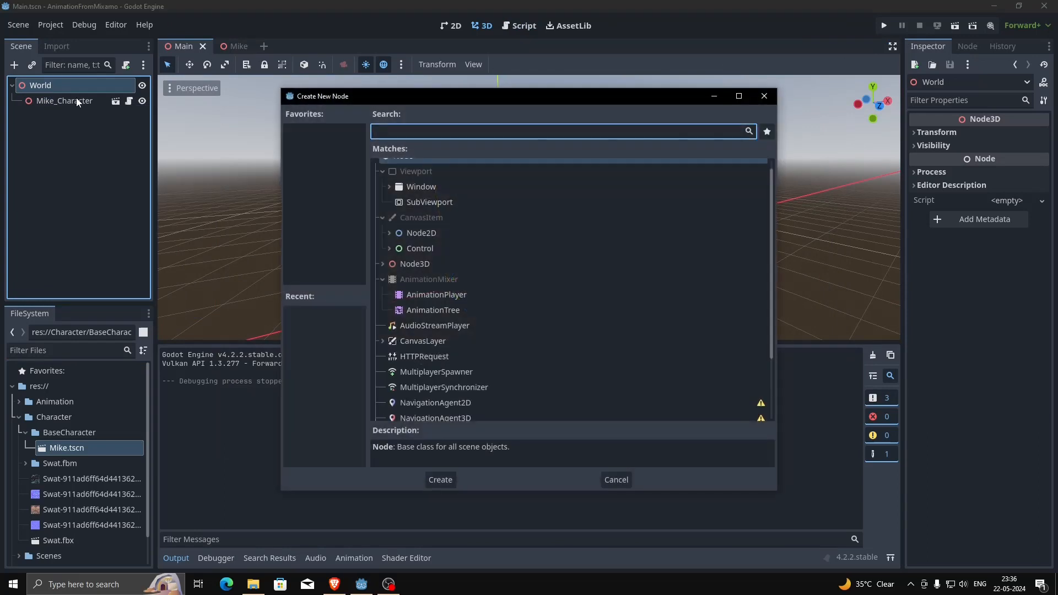
text(camera)
key(Down)
key(Up)
key(Return)
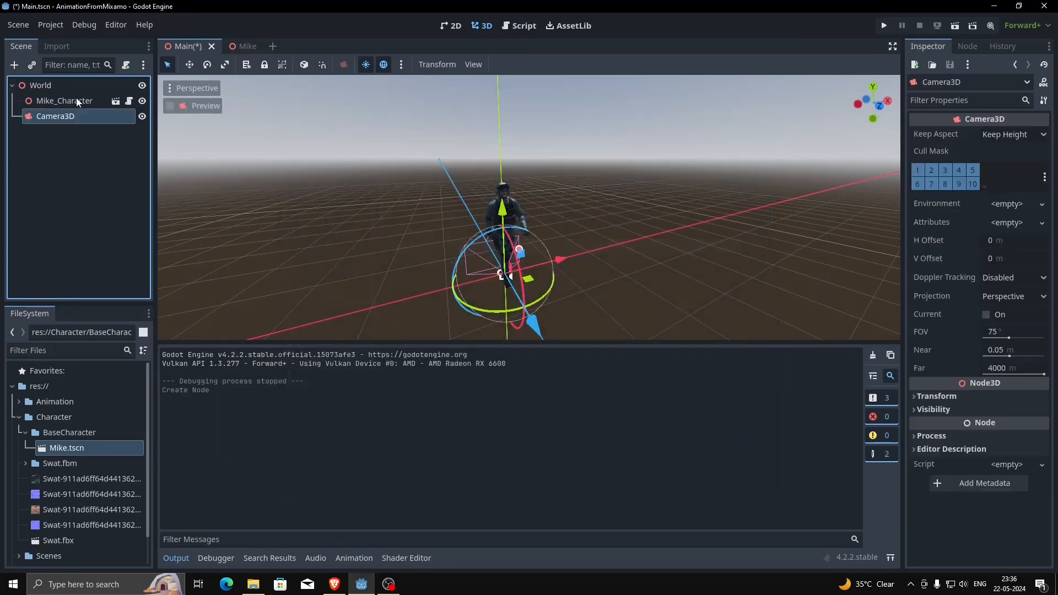
- Move the Camera3D up and away from the origin so it stands in front of the character
drag(563, 269, 635, 311)
drag(558, 196, 561, 144)
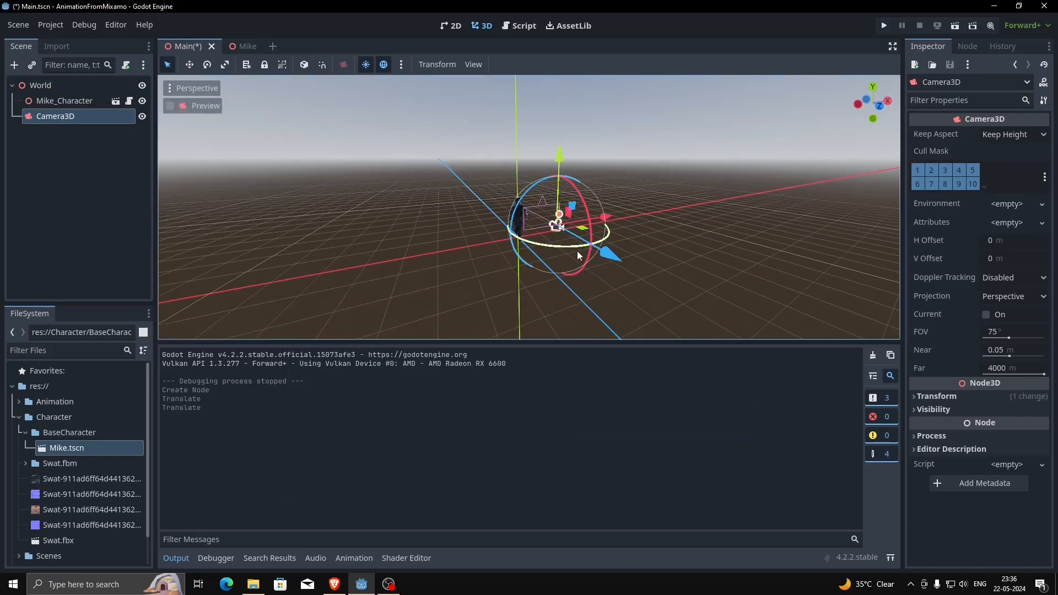
drag(609, 257, 643, 271)
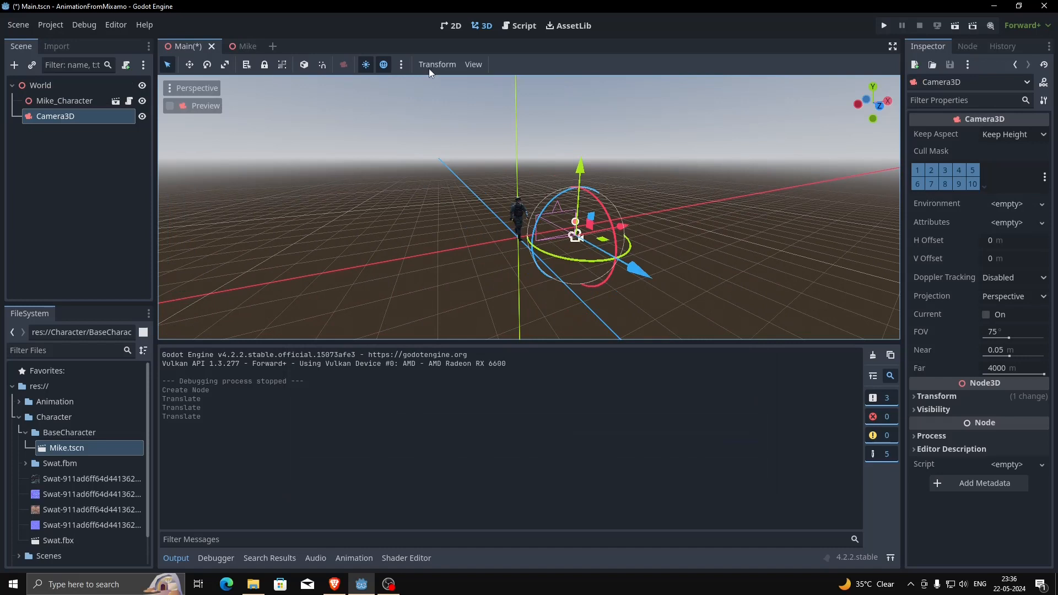
- Preview the camera in a second viewport, and move and rotate it closer to frame the character
click(472, 64)
click(491, 99)
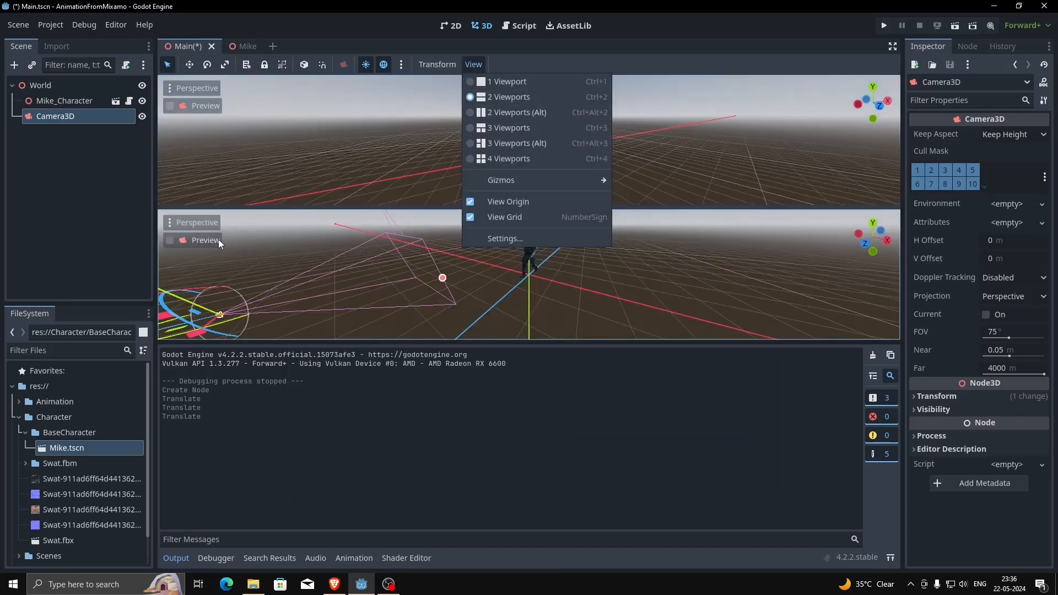
click(171, 241)
click(170, 240)
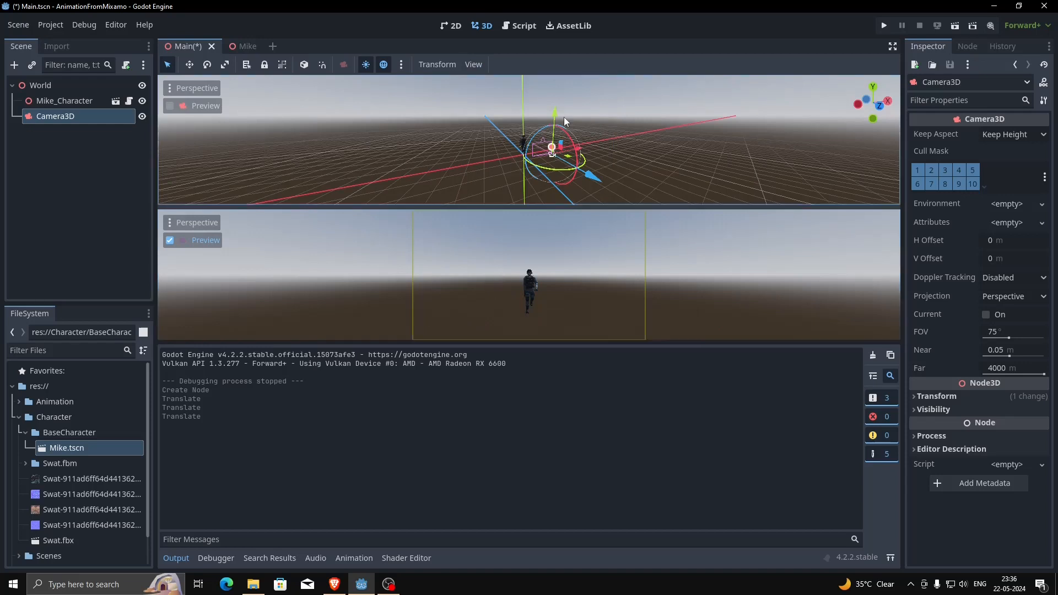
drag(591, 175, 558, 144)
drag(541, 106, 542, 103)
drag(575, 160, 560, 153)
- Return the 3D view to a single viewport
click(437, 65)
click(468, 68)
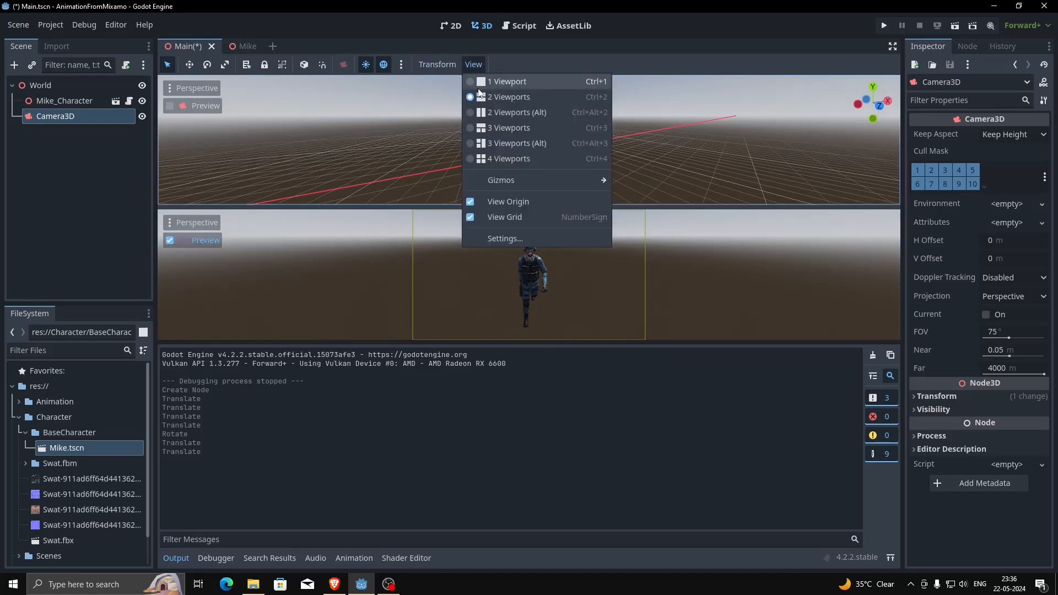
click(507, 82)
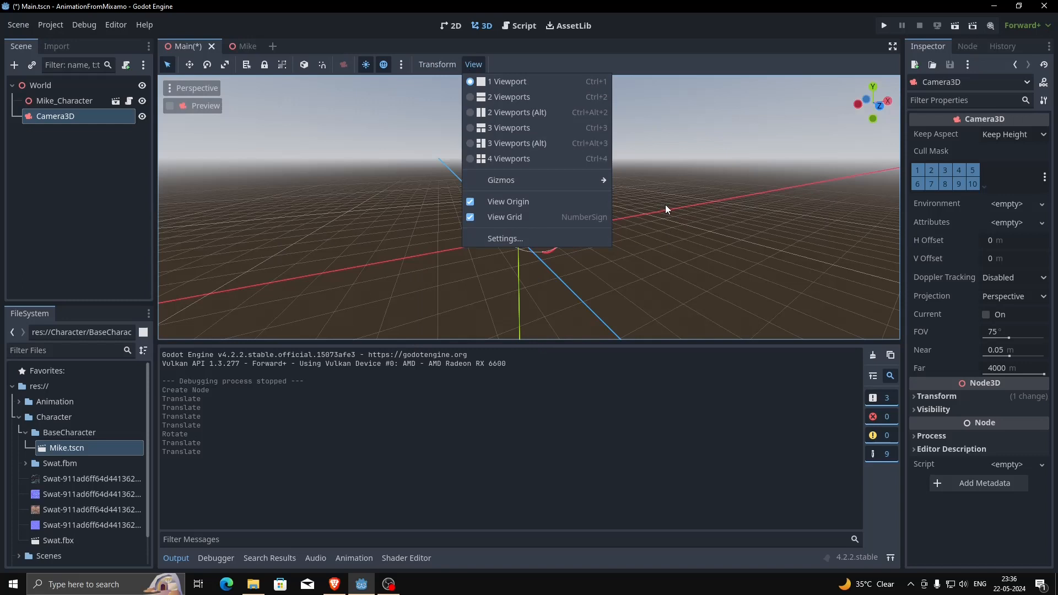
click(356, 39)
- Save the Main scene and run the project to check the character's idle animation
key(ctrl+s)
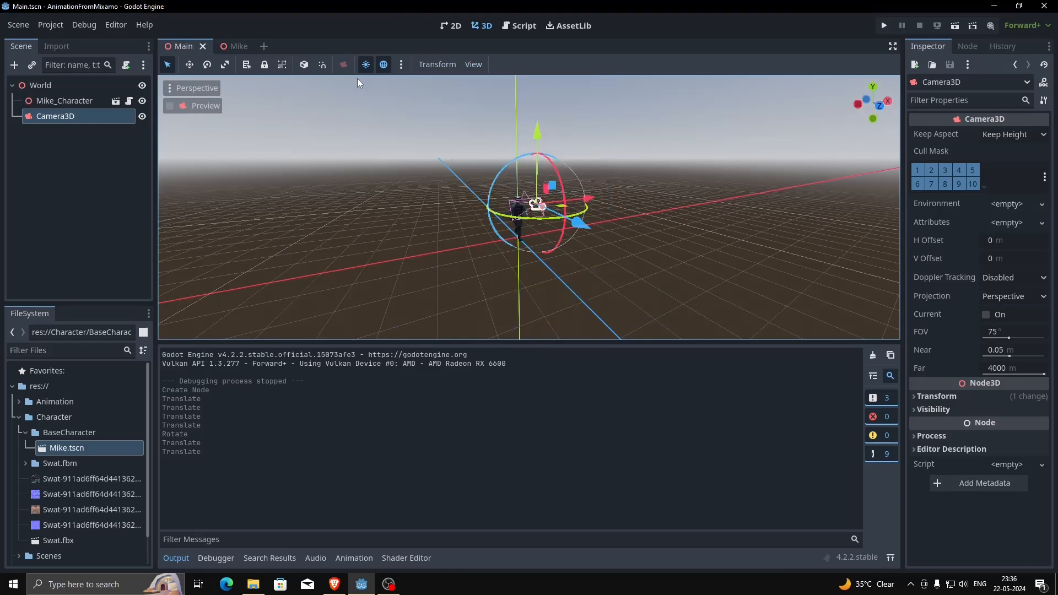
click(883, 27)
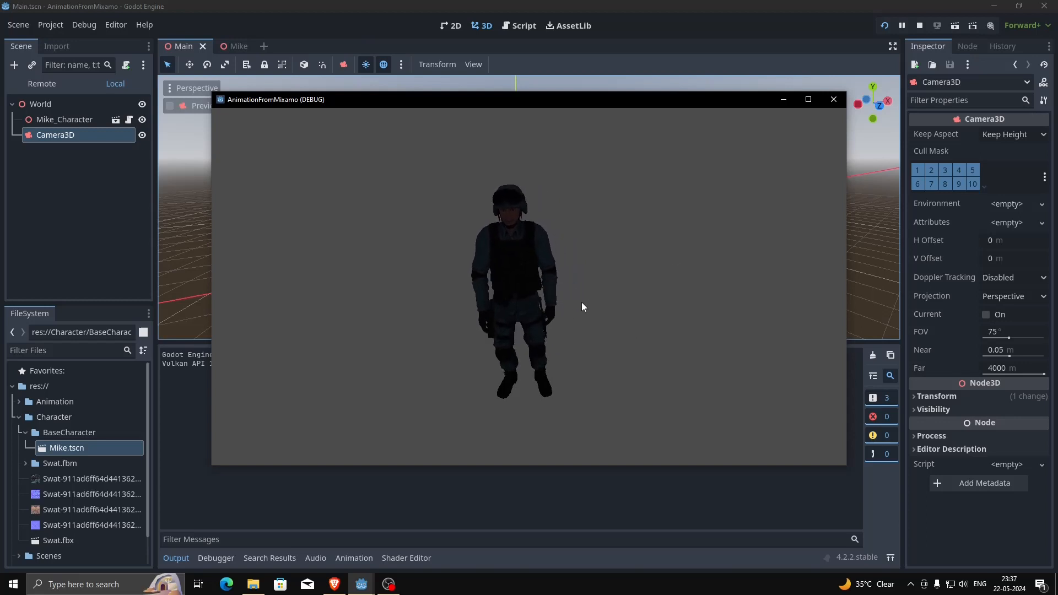
click(832, 99)
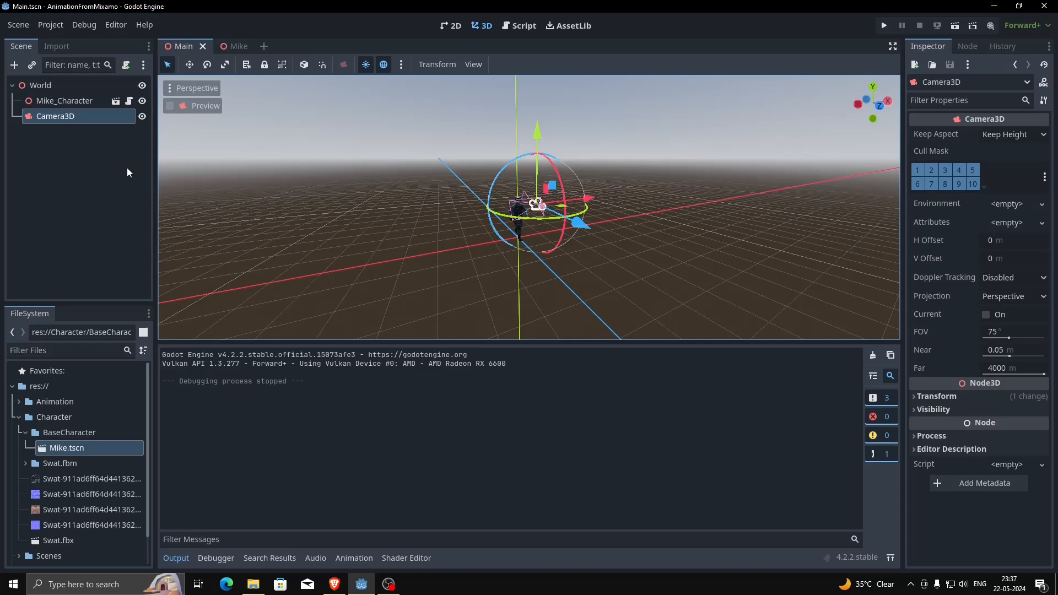
- Open the Mike_Character script and start a new func declaration below _ready()
click(130, 102)
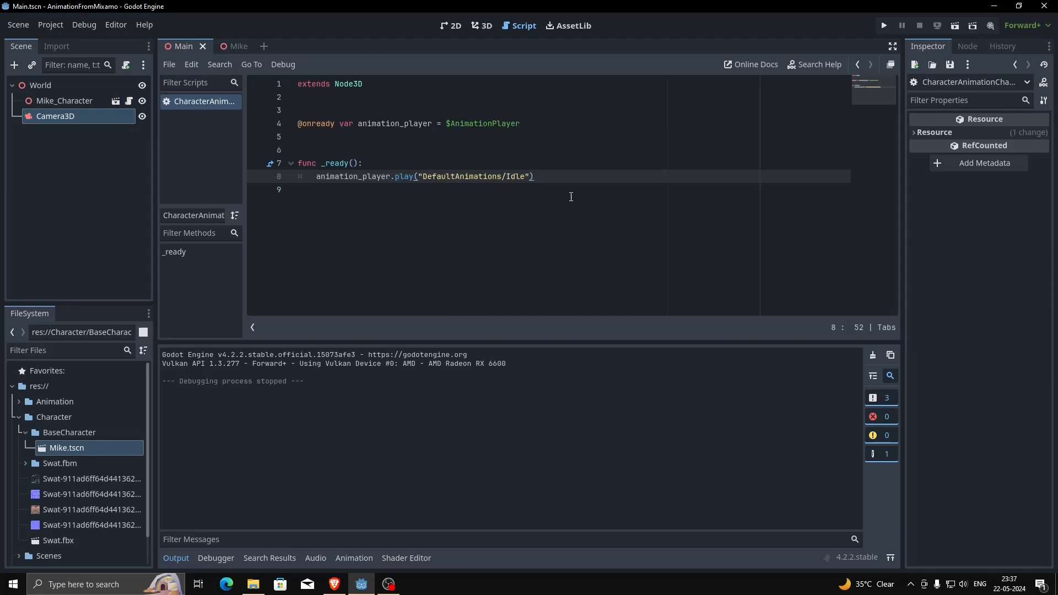
key(Return)
key(Return)
text(func _)
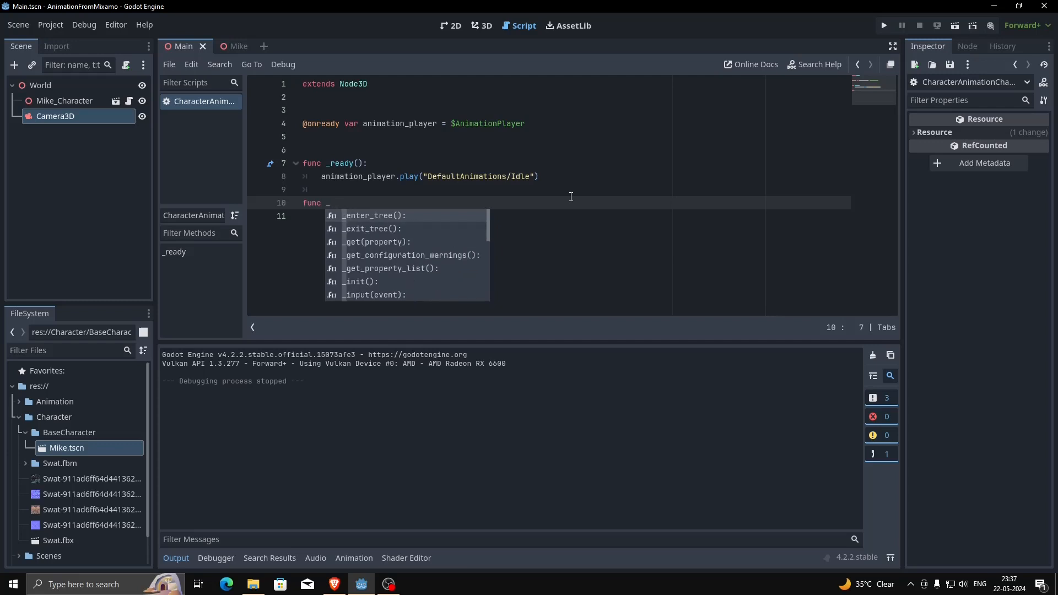
text(proc)
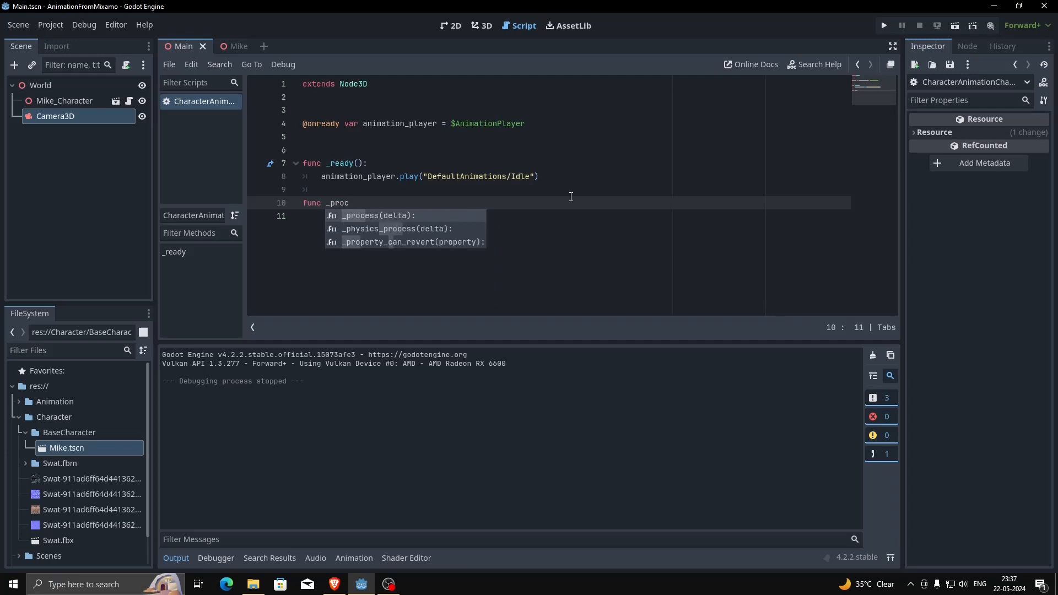
key(Return)
key(Return)
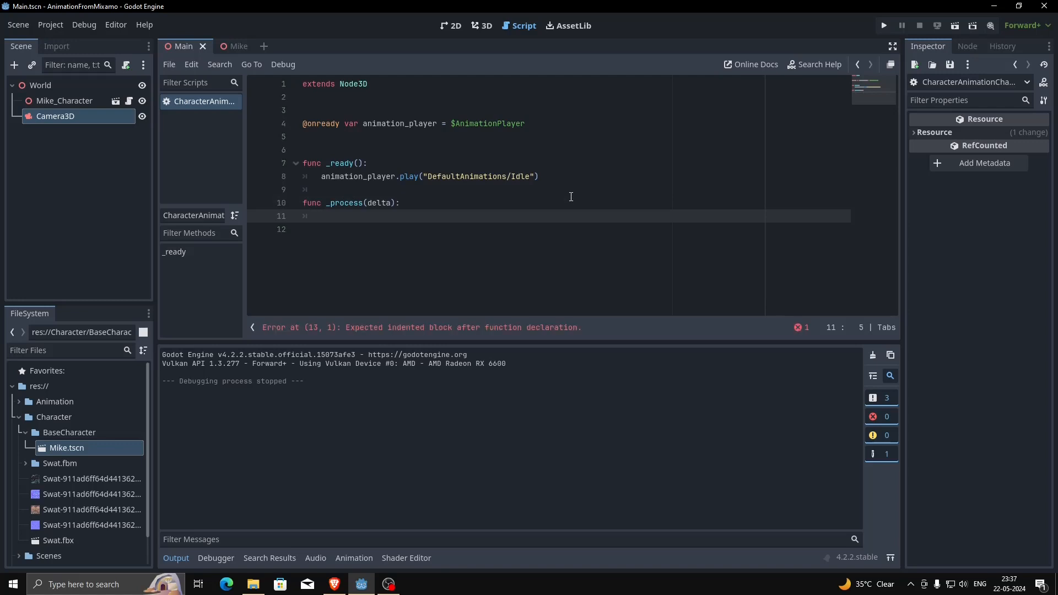
key(BackSpace)
key(BackSpace)
key(BackSpace)
key(BackSpace)
key(BackSpace)
key(BackSpace)
key(BackSpace)
key(BackSpace)
key(BackSpace)
key(BackSpace)
key(BackSpace)
key(BackSpace)
key(BackSpace)
key(BackSpace)
key(BackSpace)
key(BackSpace)
key(BackSpace)
key(BackSpace)
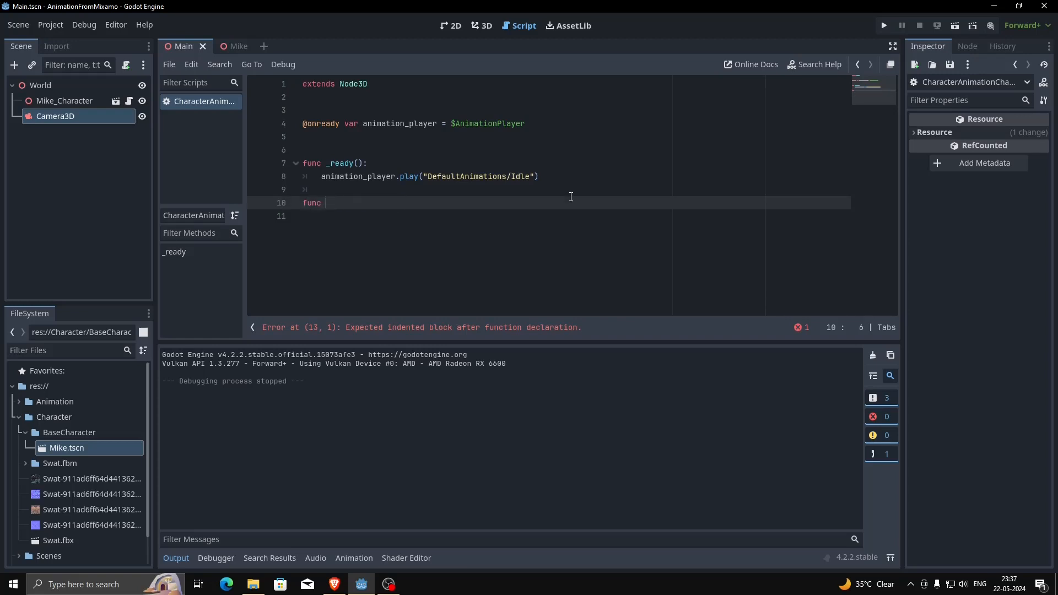
- Complete the declaration as _input(event) and begin its body with an if condition calling event.is_action_pressed()
text(_in)
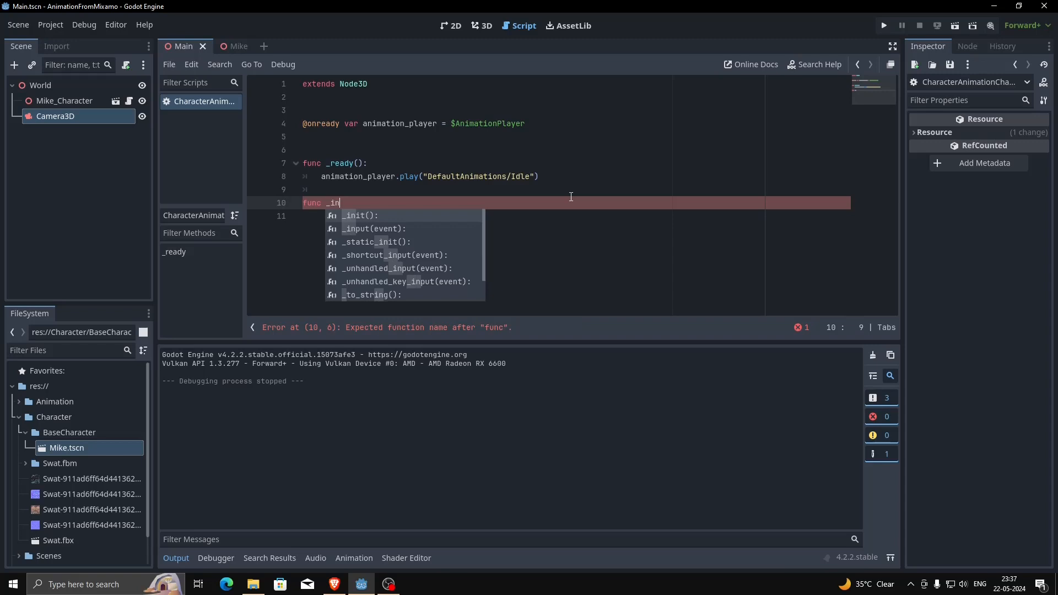
key(Return)
key(Return)
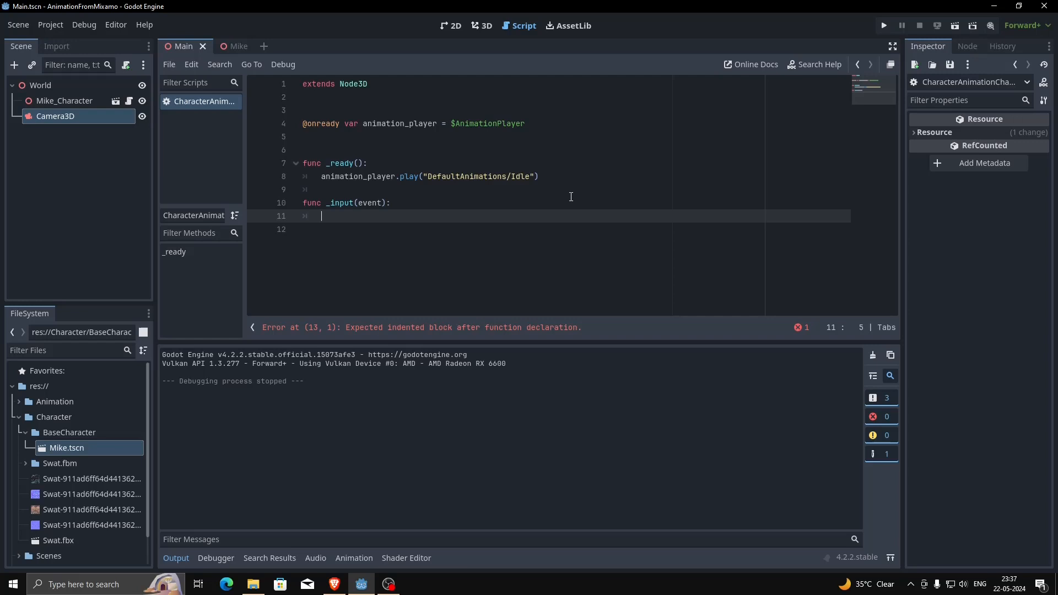
text(if event.is)
key(Down)
key(Return)
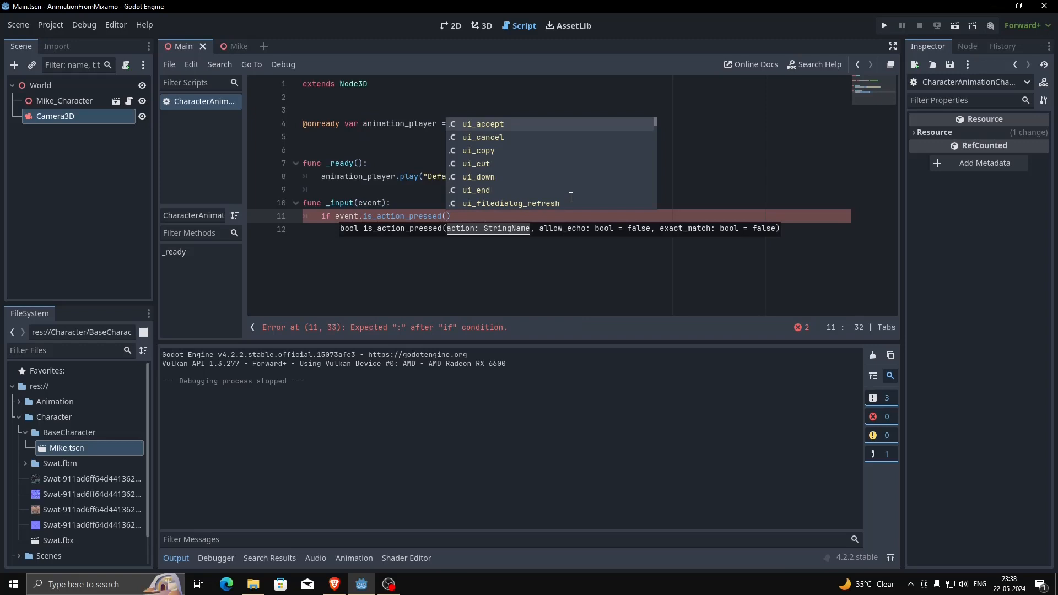
key(Down)
key(Down)
key(Down)
key(Down)
key(Down)
key(Down)
key(Down)
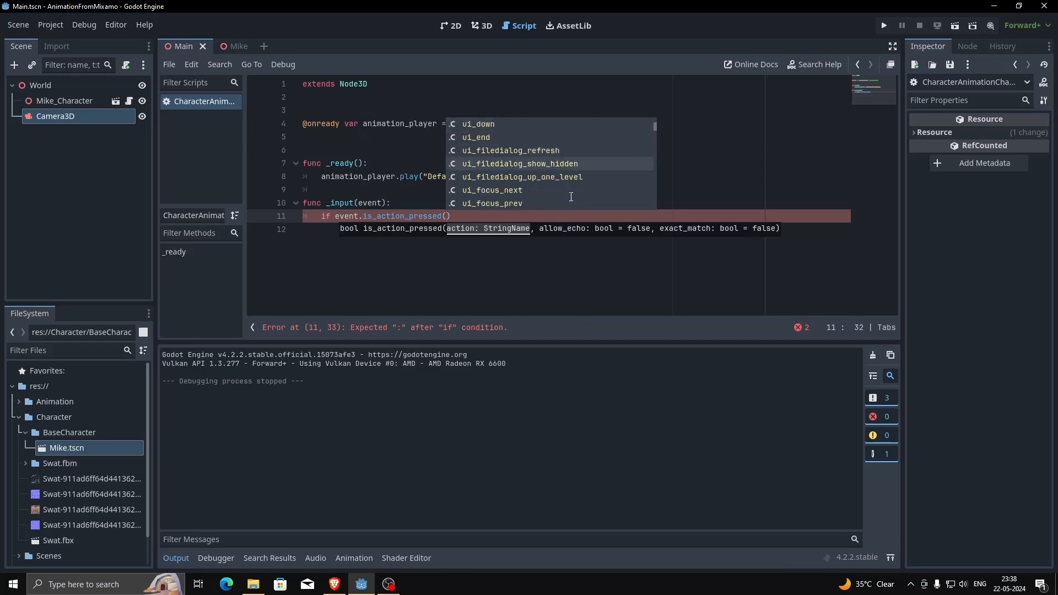
text(ui)
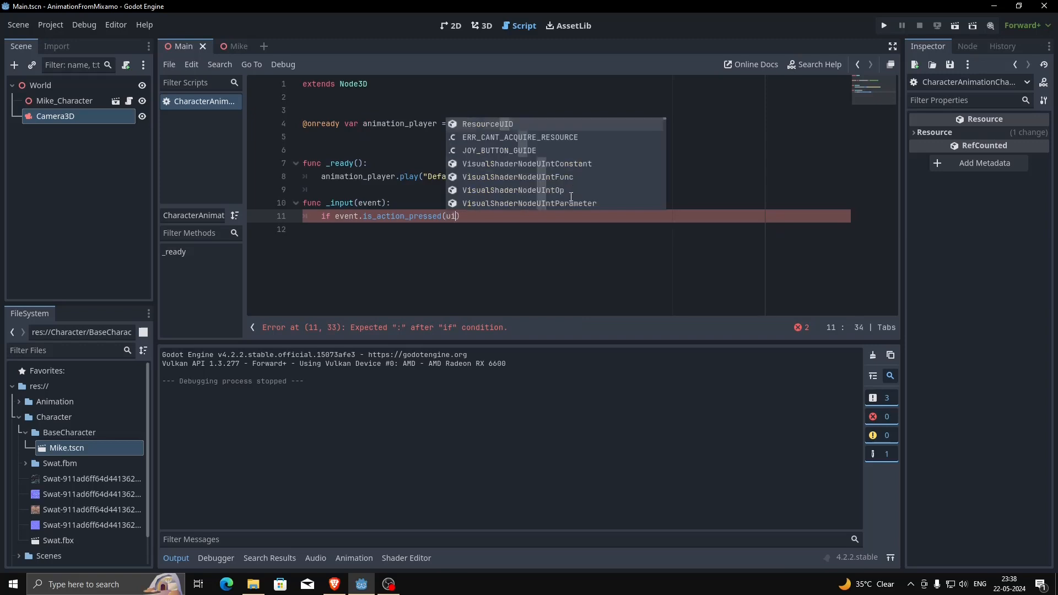
key(BackSpace)
key(BackSpace)
- Pass "ui_accept" as the action to check, and finish the if line with a colon
text(")
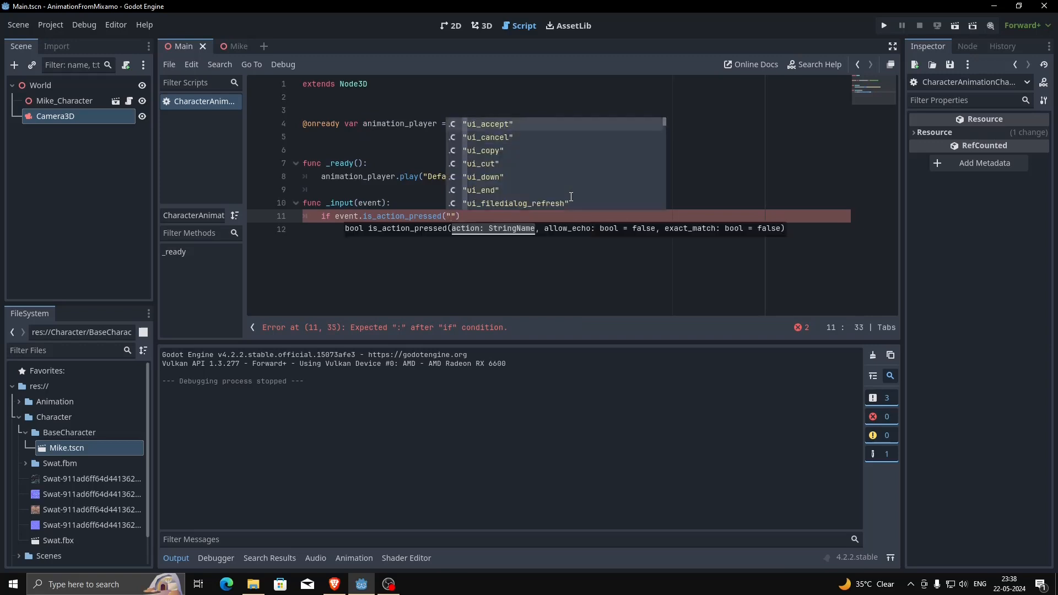
key(Return)
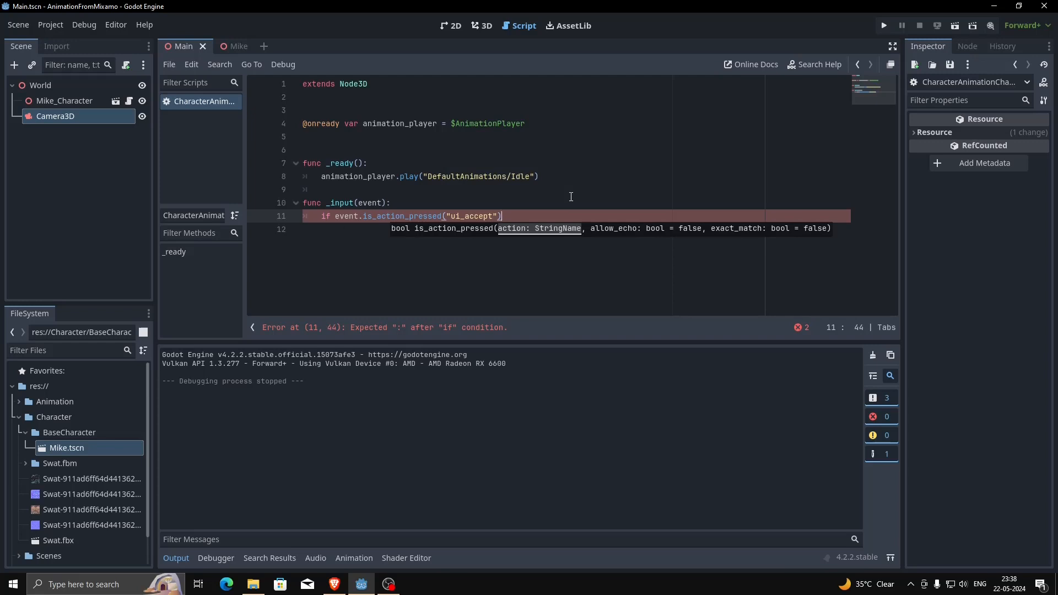
text(:)
key(Return)
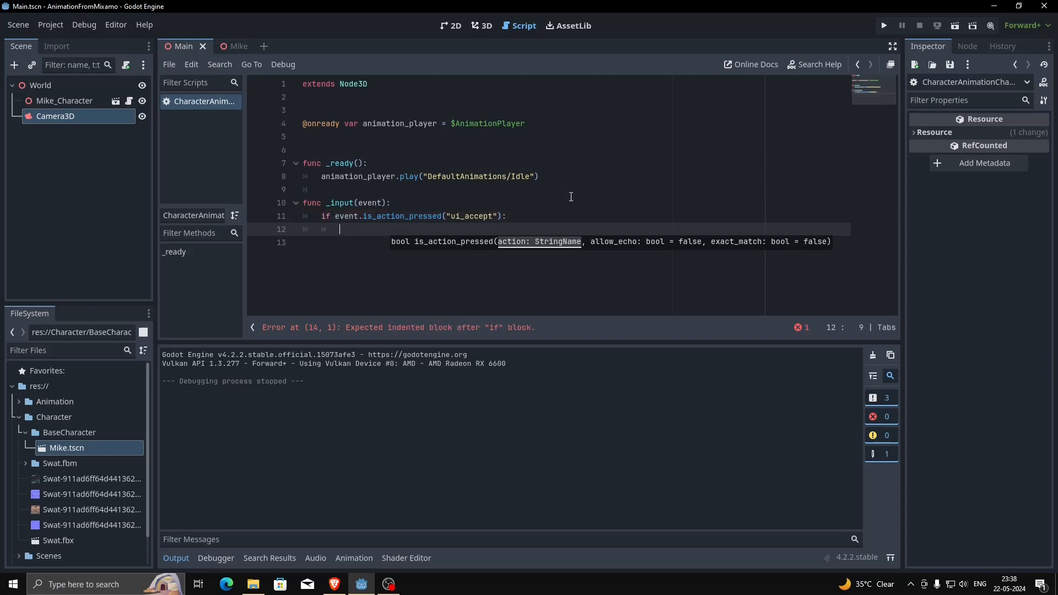
- Call animation_player.play("DefaultAnimations/Walking") inside the if block
text(anima)
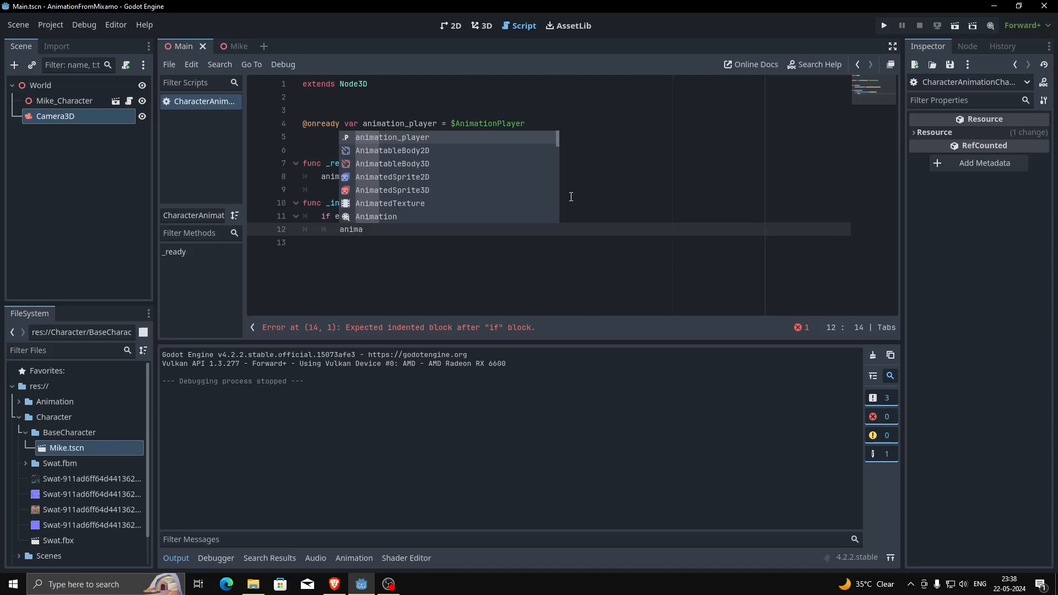
key(Return)
text(.pla)
key(Return)
key(Down)
key(Return)
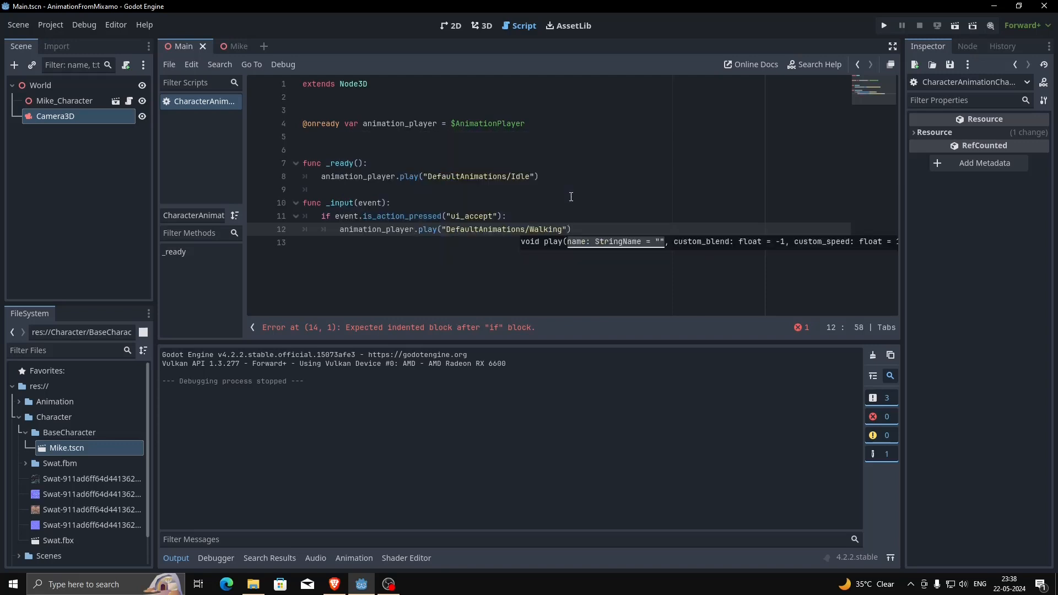
- Run the project and trigger the input action to test the walking animation
click(885, 26)
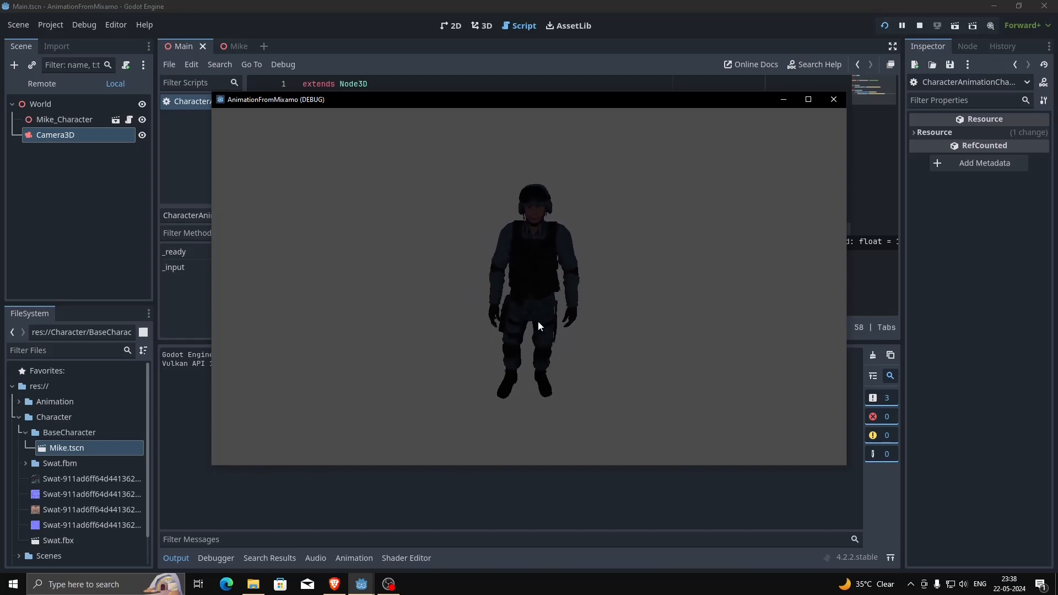
key(w)
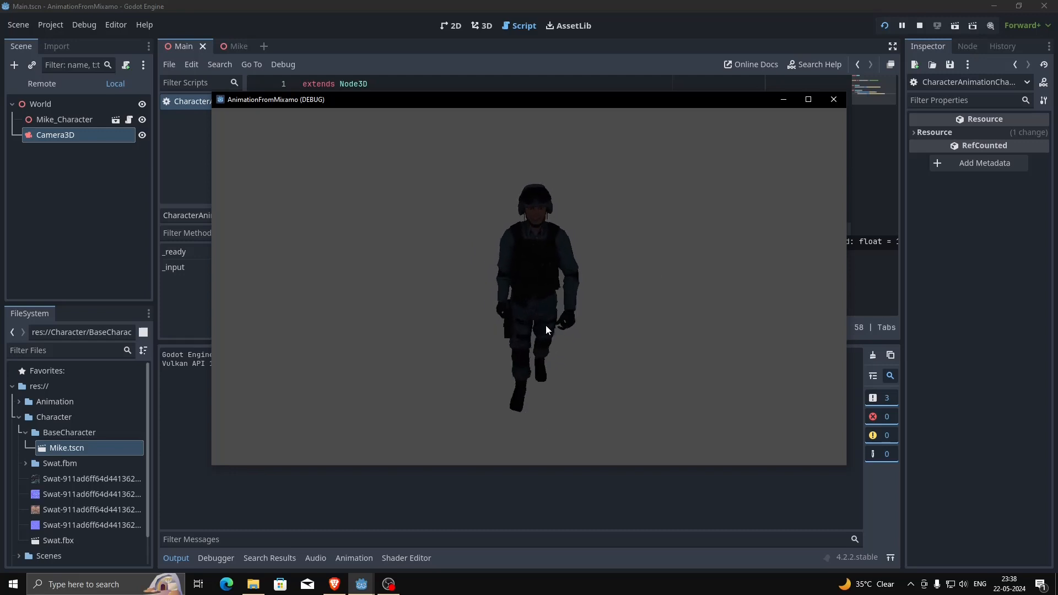